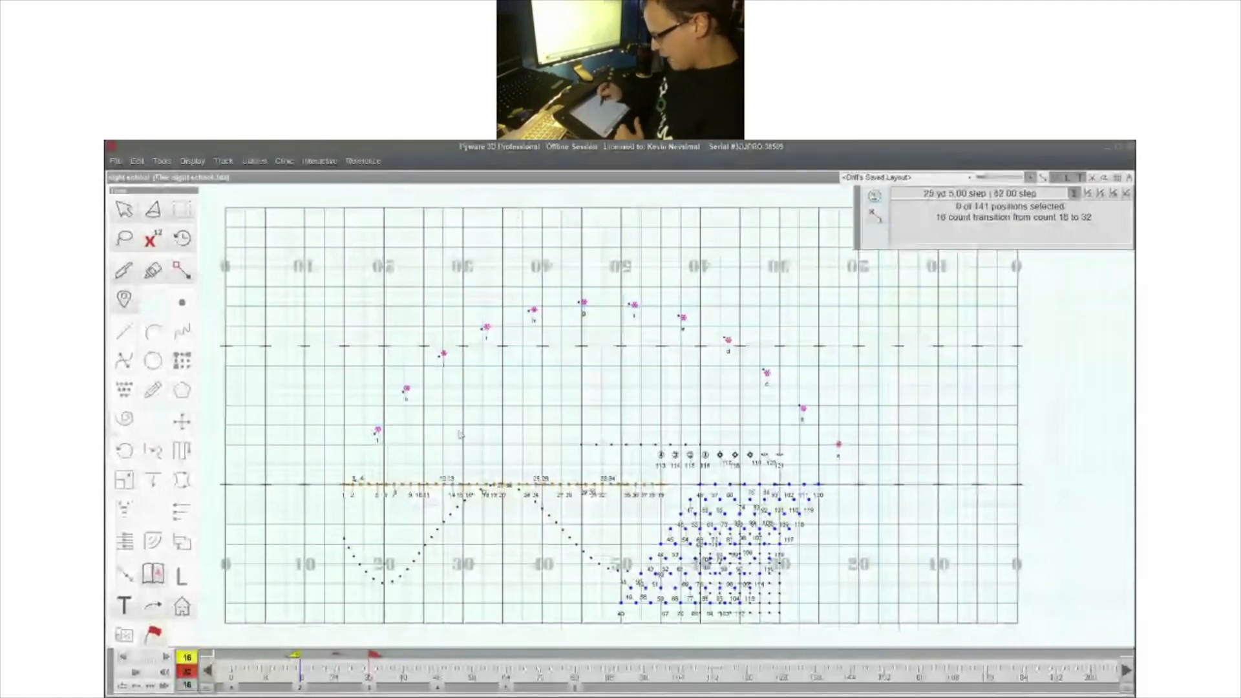
- Return to count 0 and select the curved line of performers 1 to 39
click(251, 671)
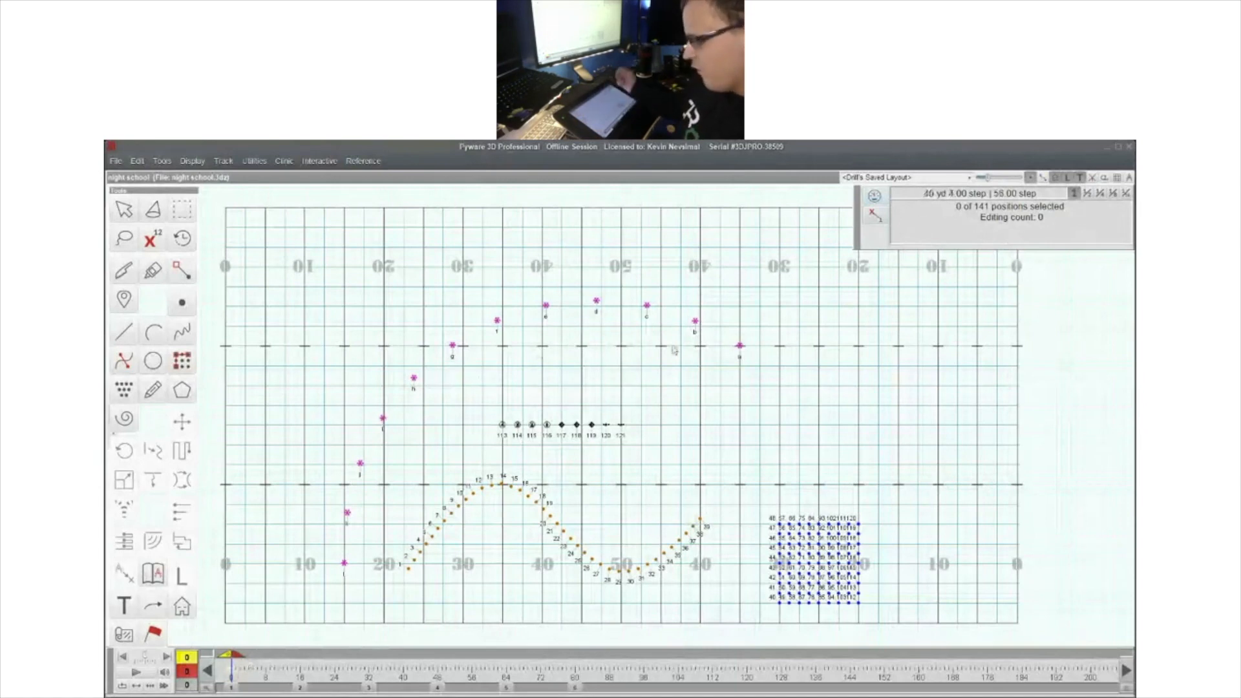
click(124, 210)
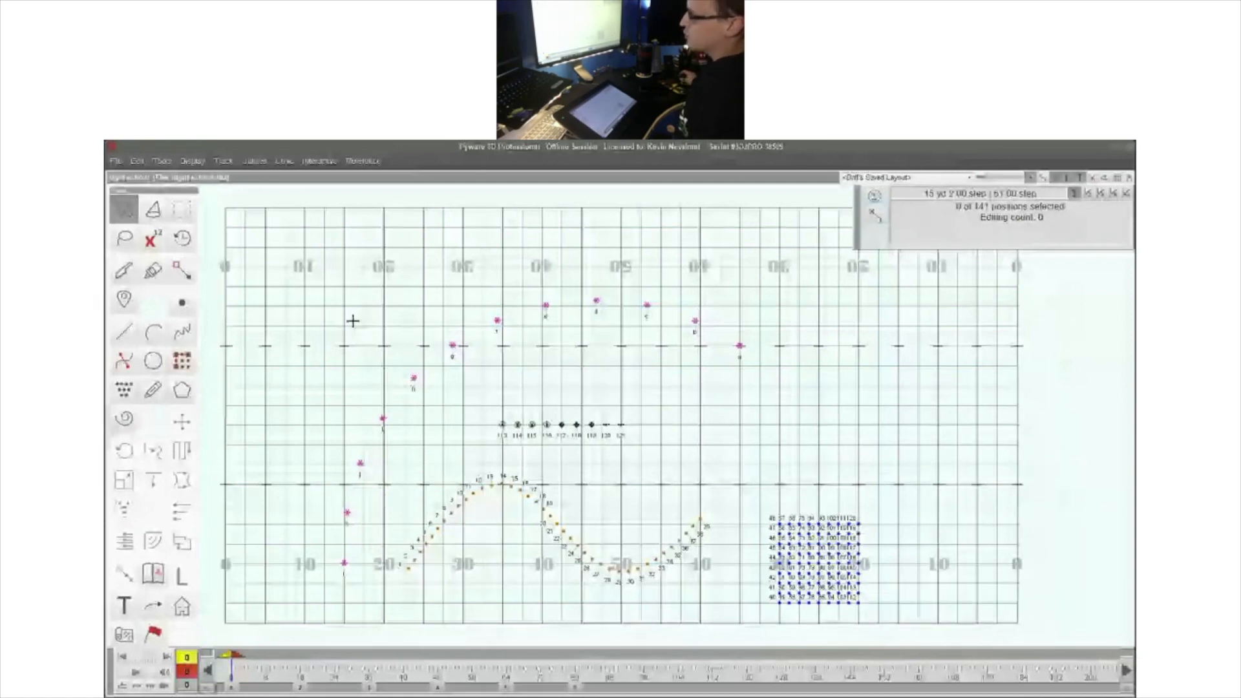
drag(439, 449, 594, 568)
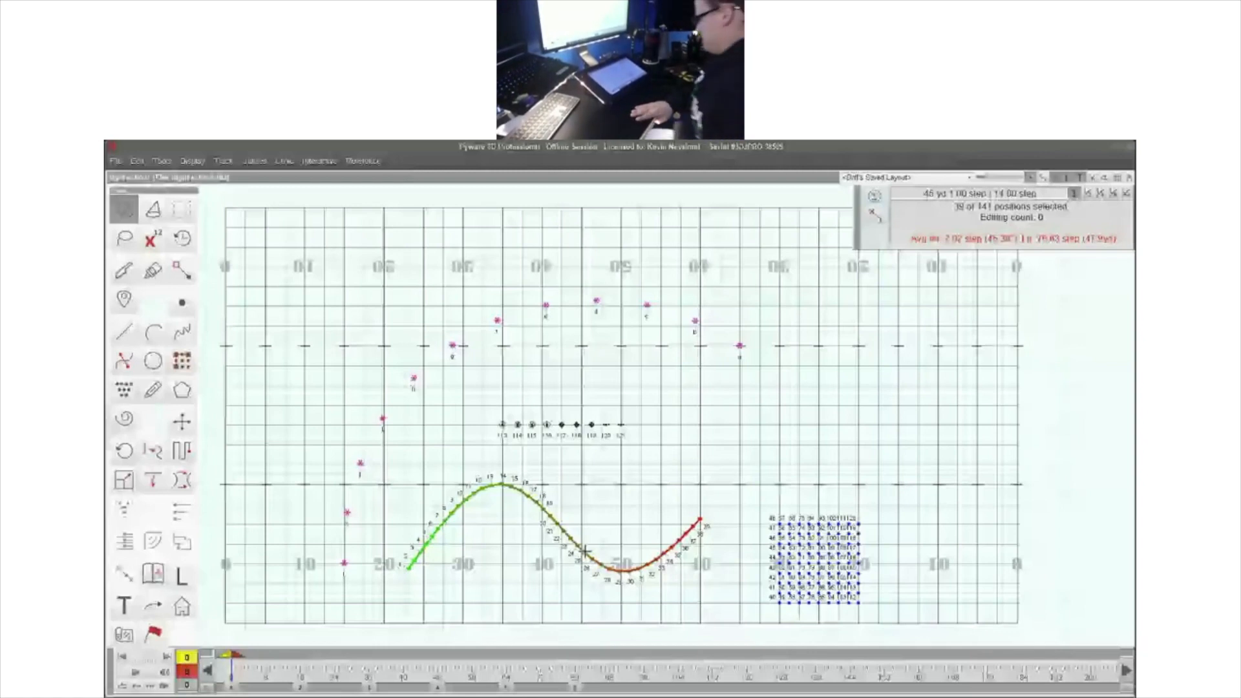
scroll(692, 325, up, 5)
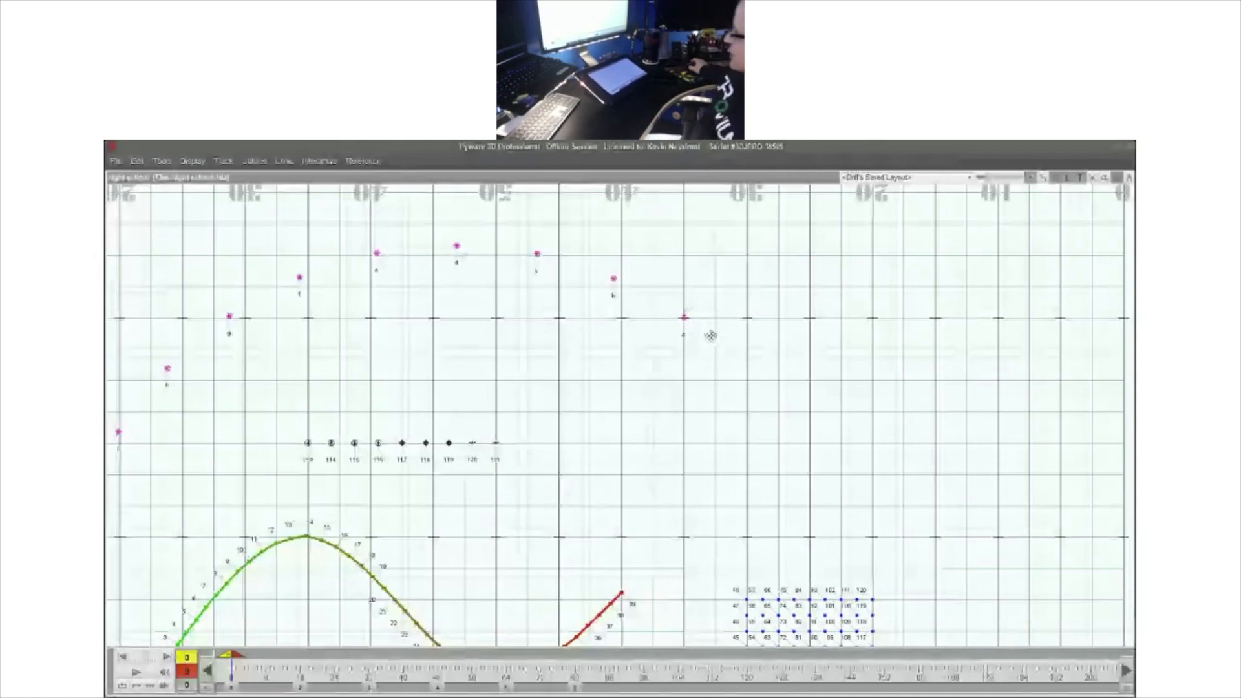
scroll(711, 336, up, 2)
scroll(447, 377, up, 1)
middle_drag(503, 361, 664, 319)
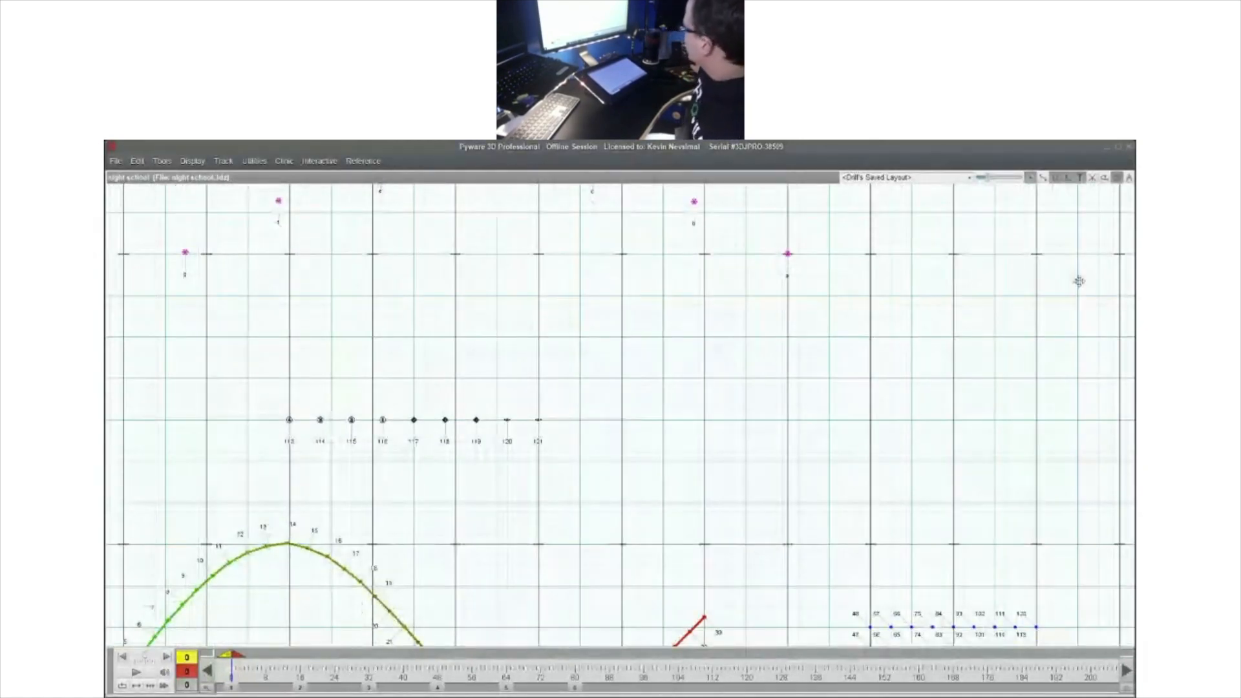
scroll(959, 294, down, 1)
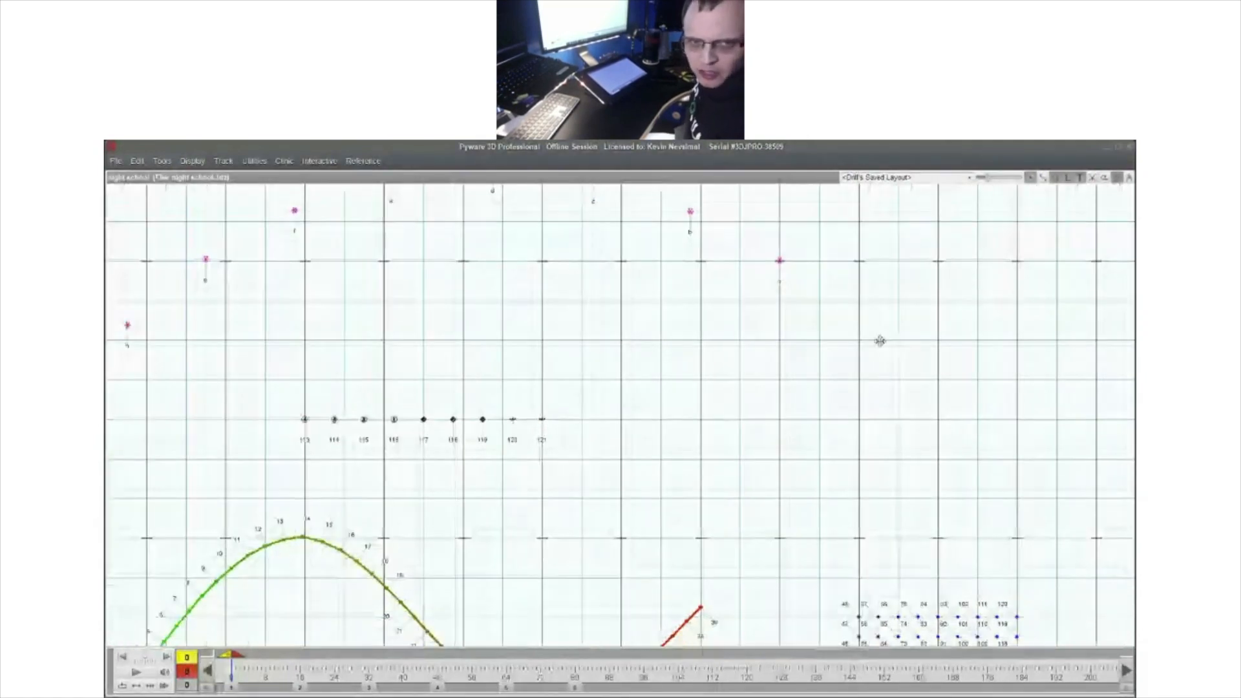
scroll(879, 339, down, 3)
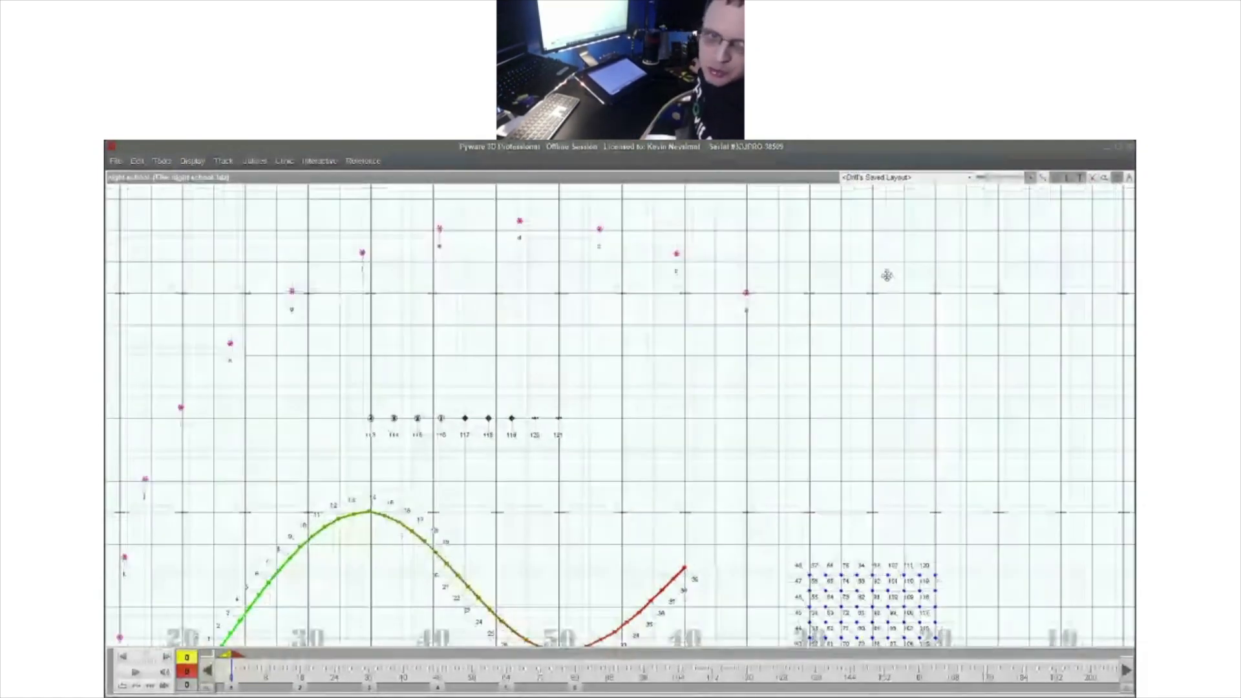
scroll(887, 275, up, 1)
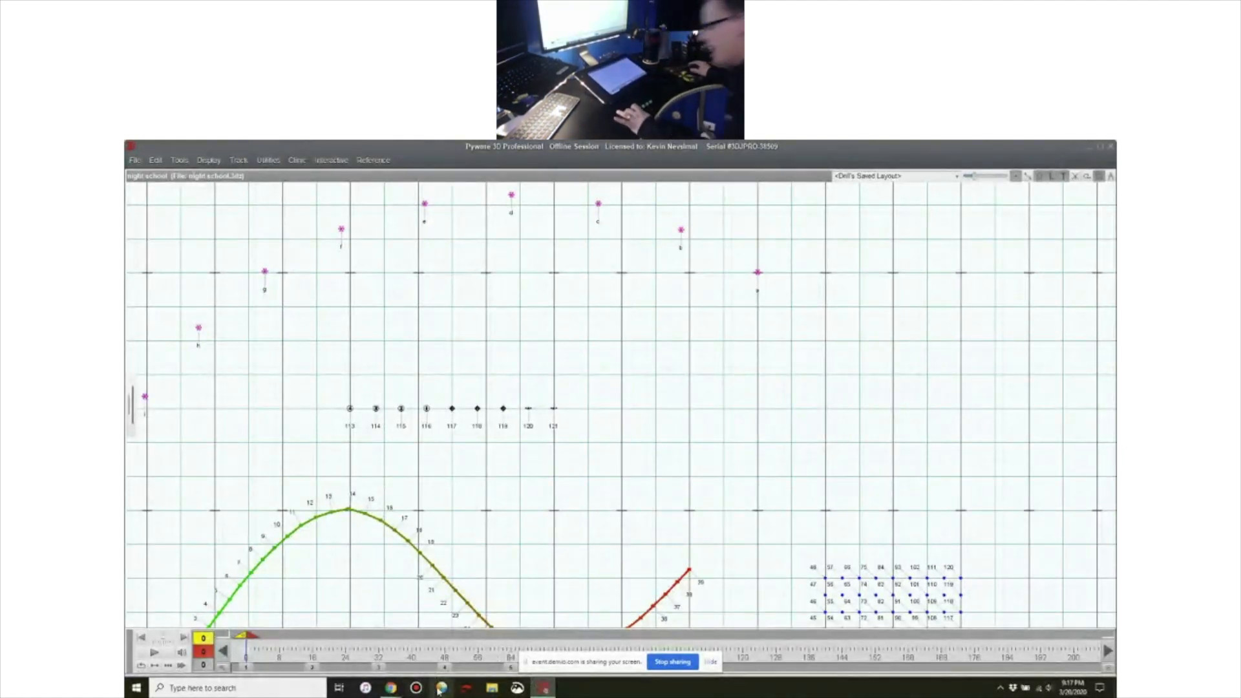
- Launch the radial menu utility with its floating shortcut toolbar, then display and dismiss the tool wheel
click(443, 688)
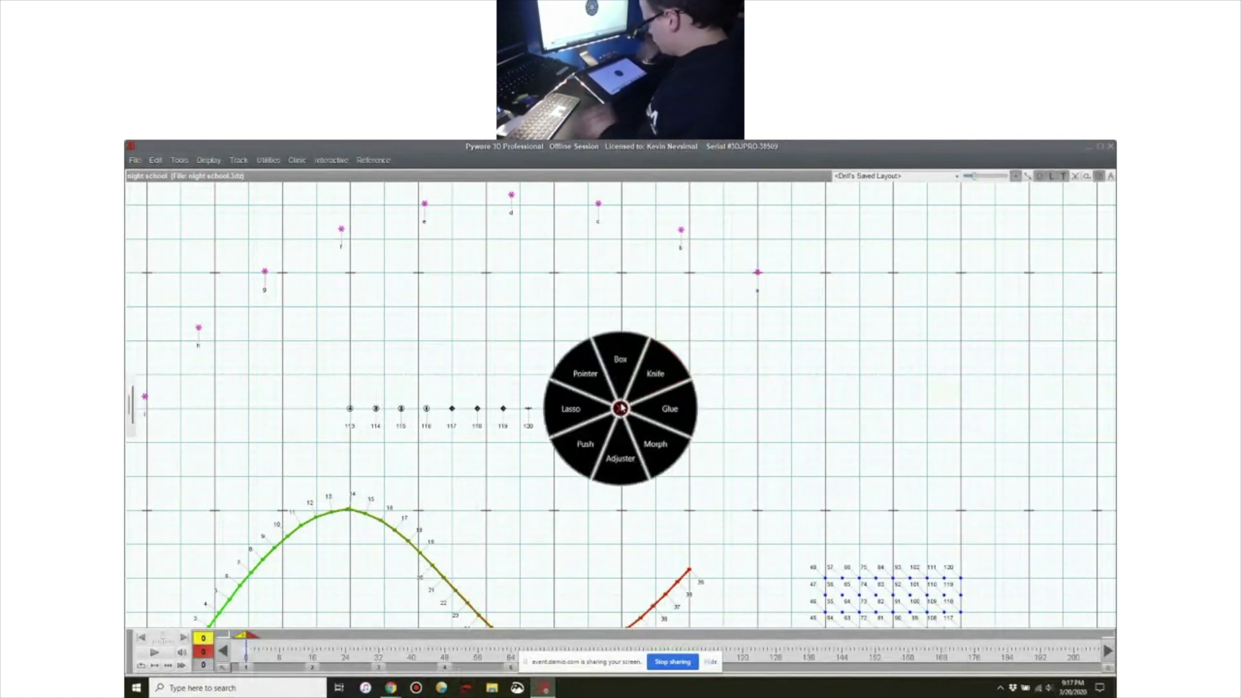
key(F1)
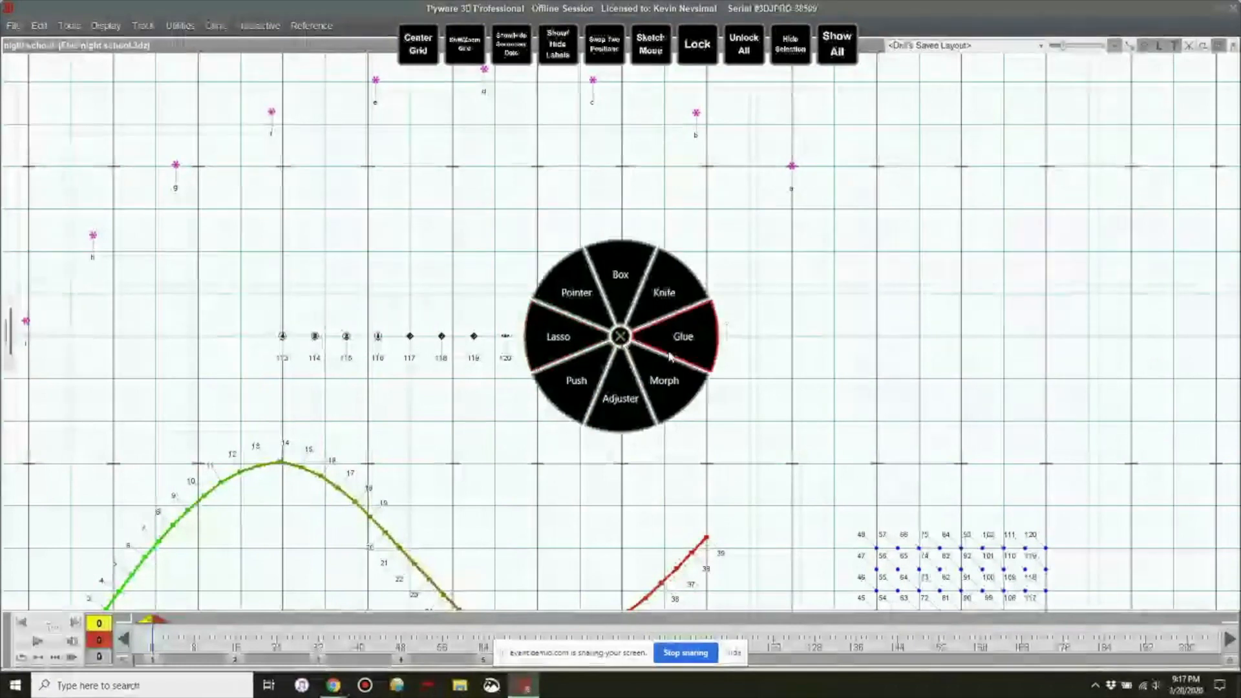
click(622, 337)
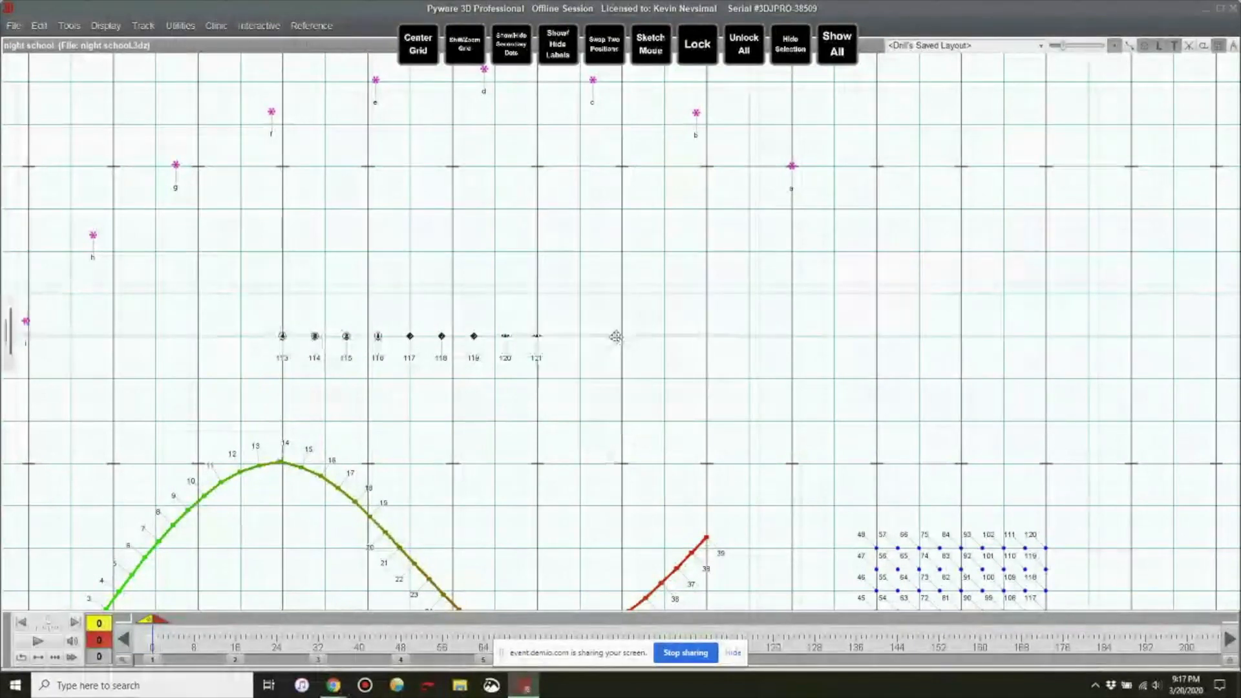
- Bring up the radial tool wheel over the field twice to examine its tools, closing it without choosing any
right_click(556, 294)
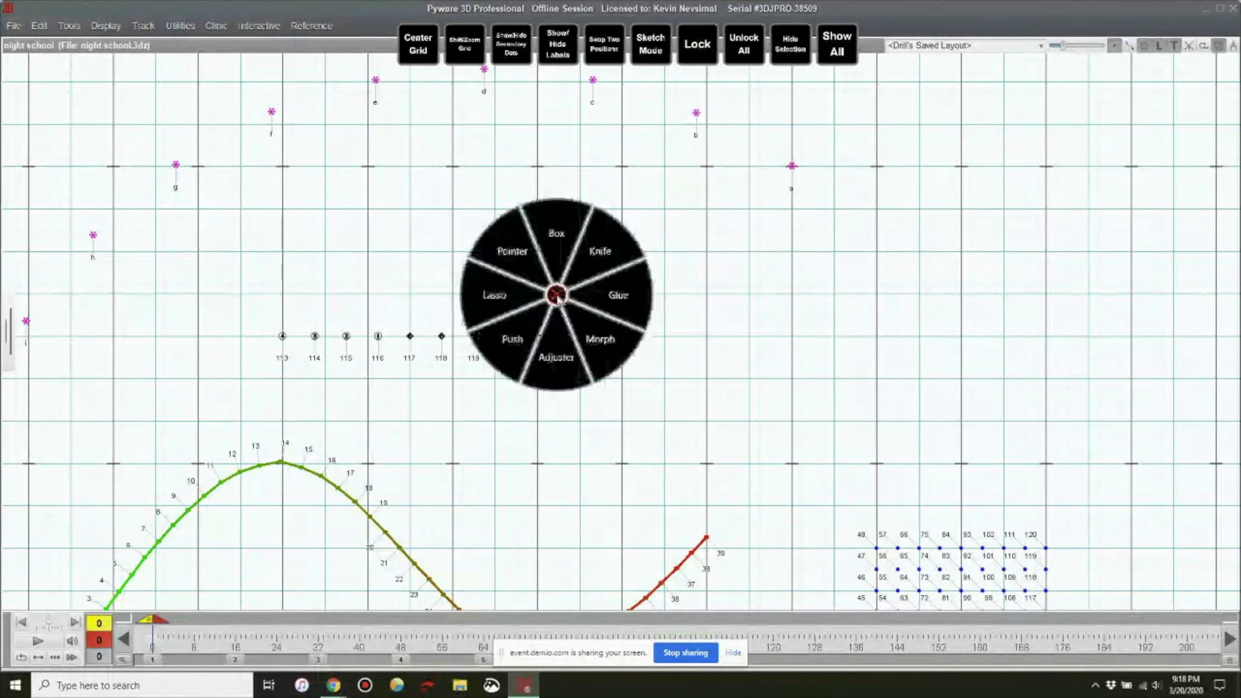
click(556, 296)
drag(582, 337, 565, 354)
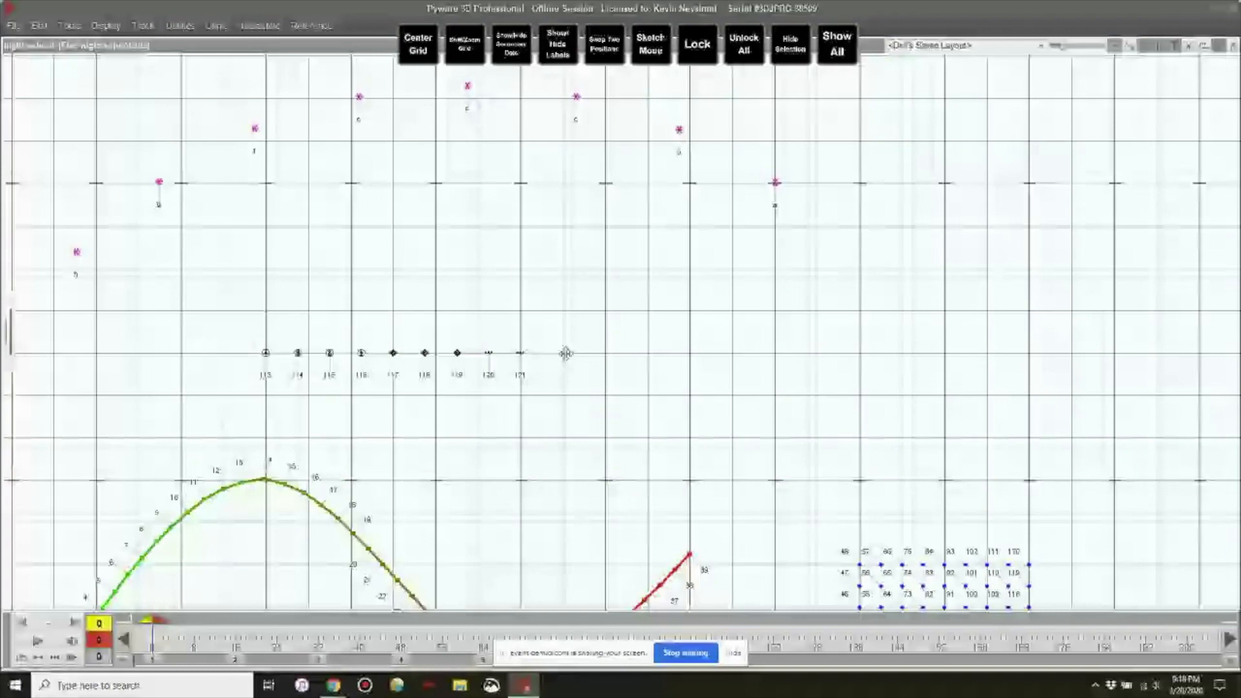
right_click(681, 319)
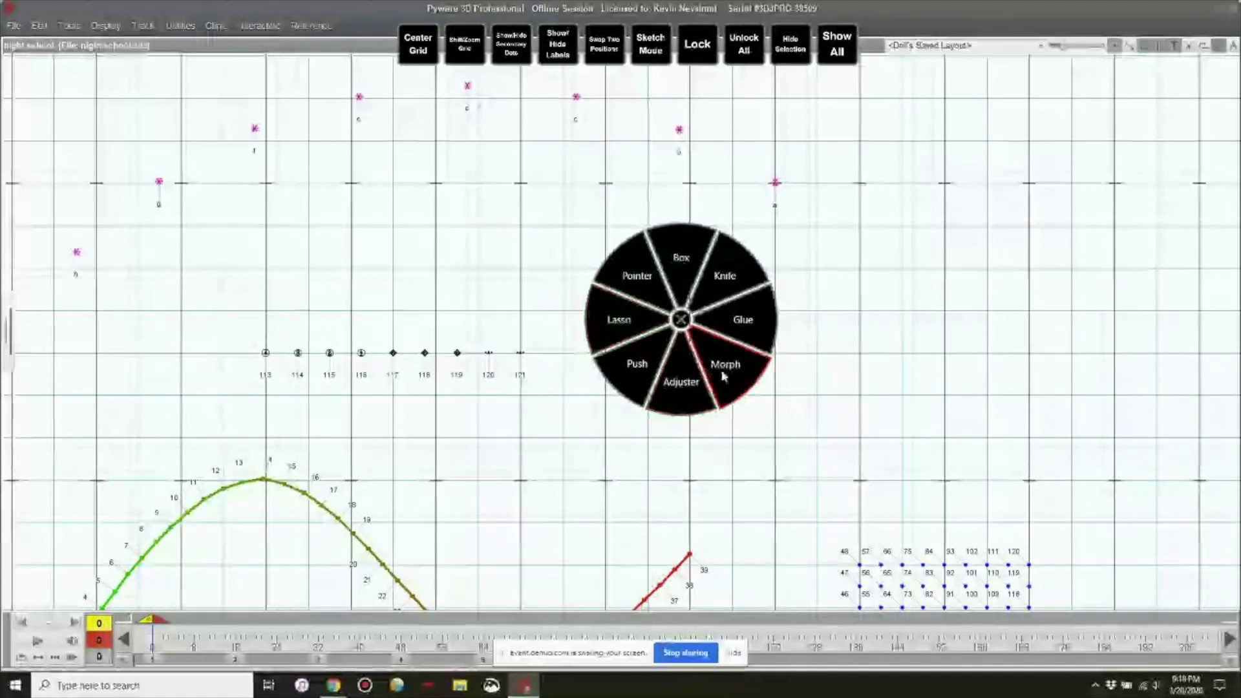
click(684, 316)
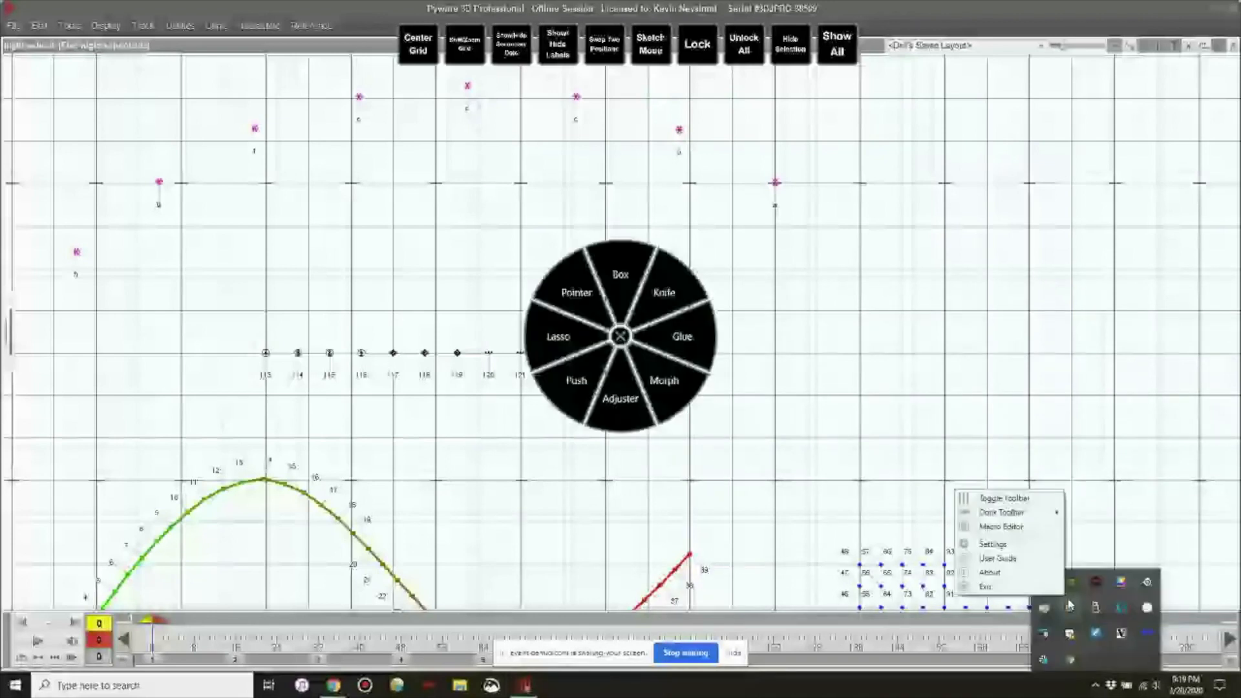
- Temporarily use the Show Drag Handle option in Menu Designer to move the floating shortcut toolbar slightly upward, and finish the settings
click(992, 544)
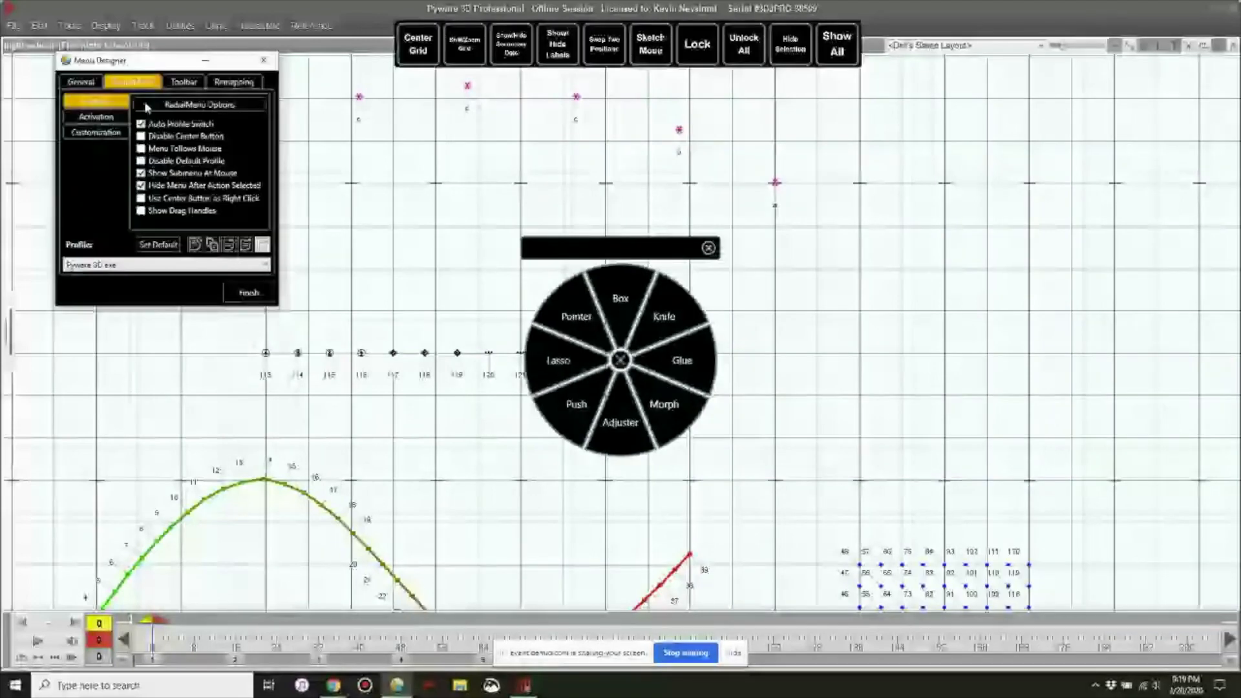
click(184, 82)
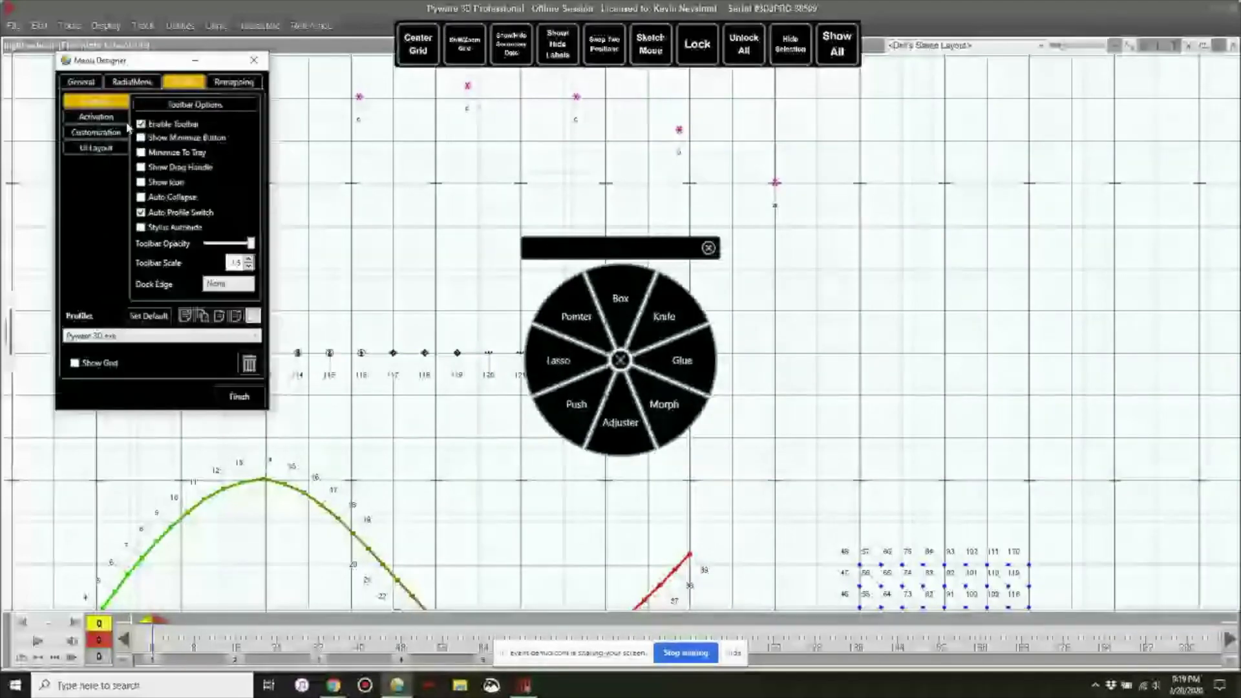
click(141, 167)
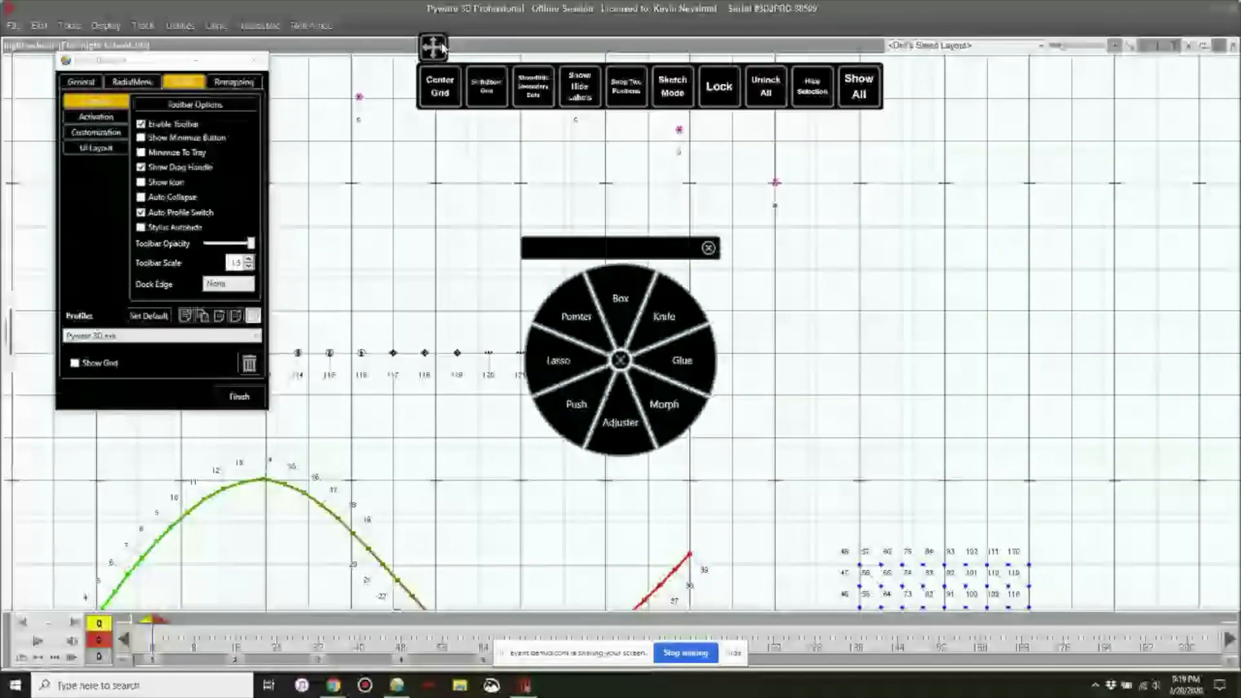
drag(444, 49, 434, 31)
click(147, 183)
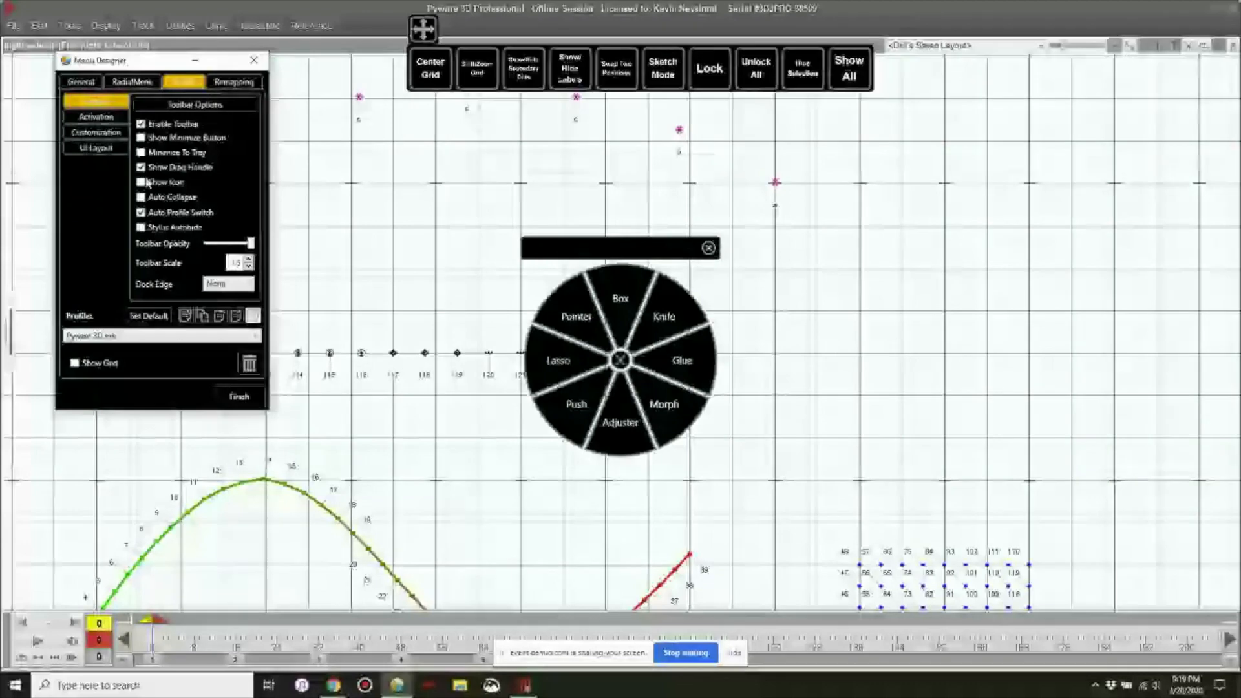
click(239, 396)
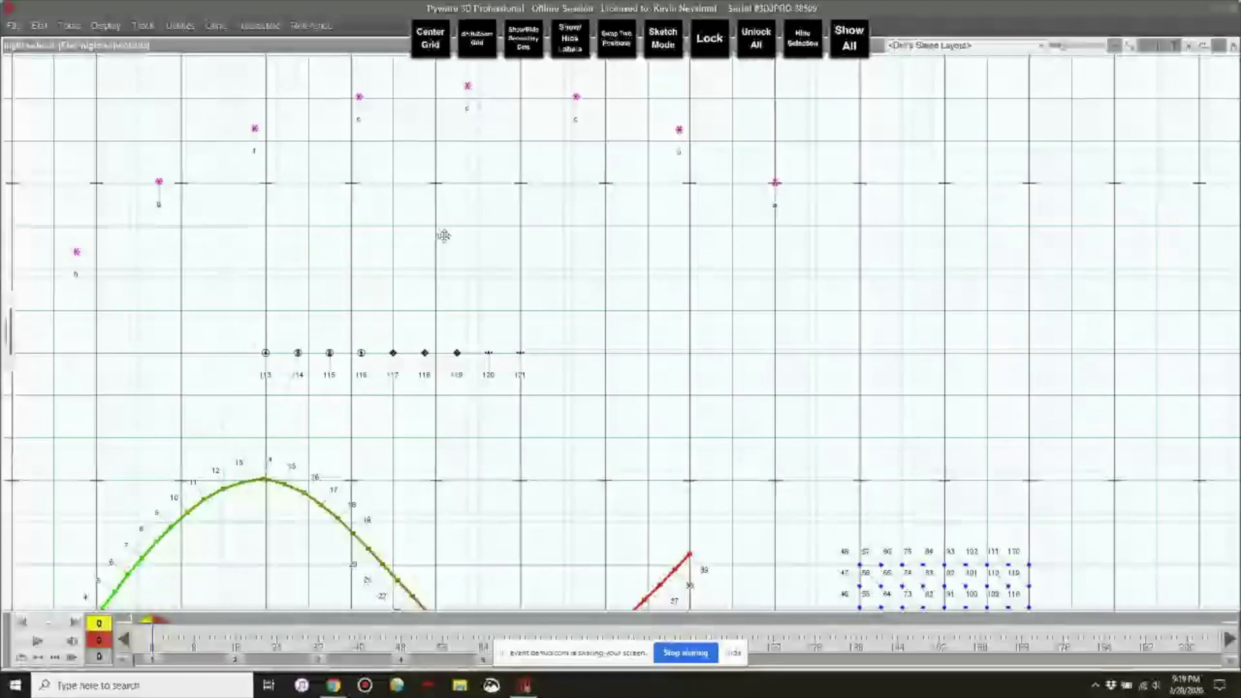
- Display the radial tool wheel at three different places on the field and dismiss it each time
right_click(467, 509)
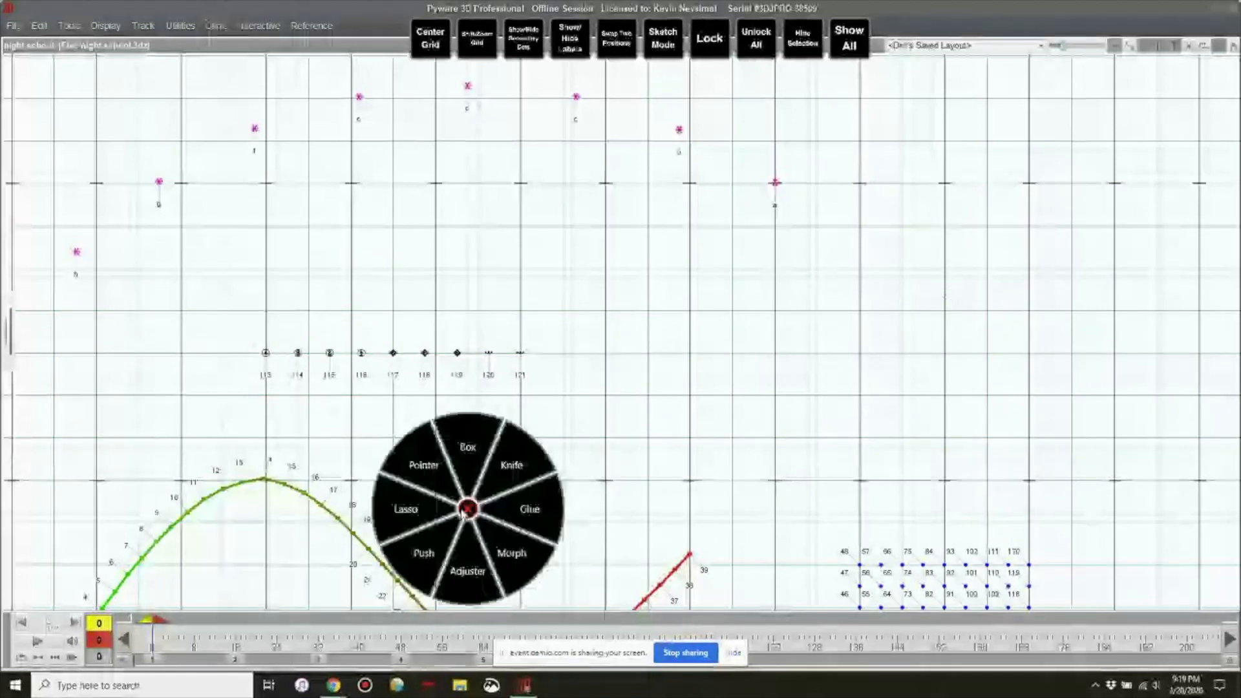
click(463, 511)
right_click(1090, 146)
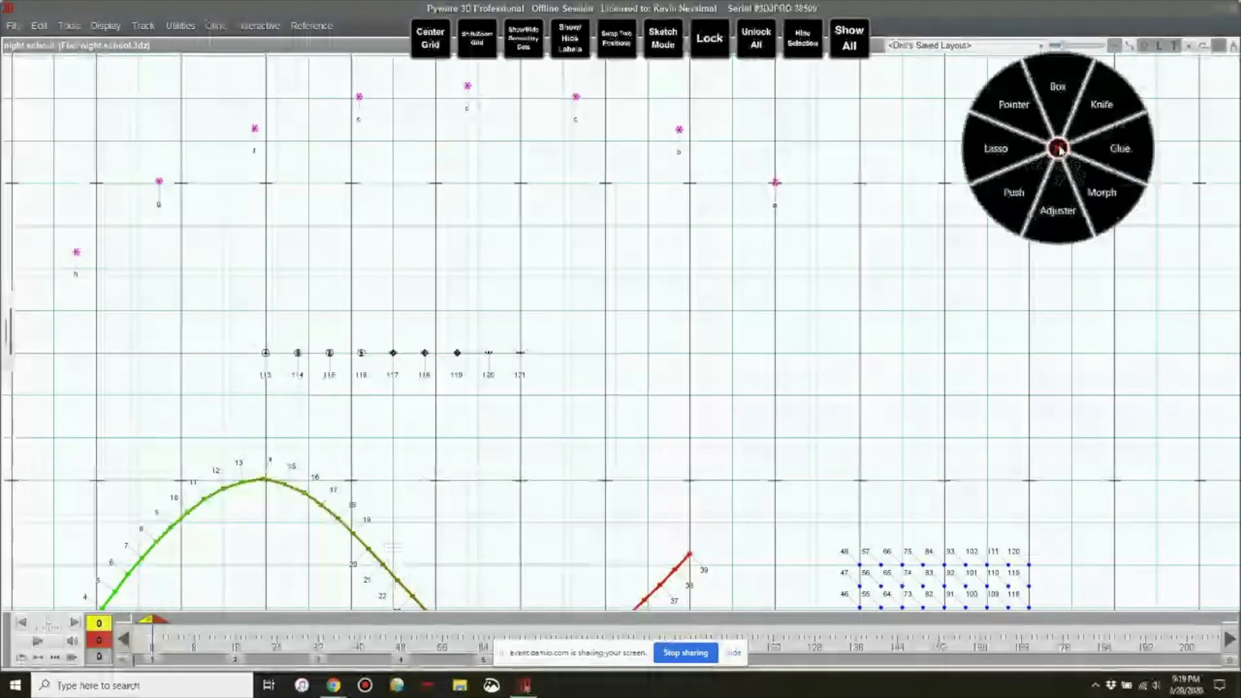
click(1088, 144)
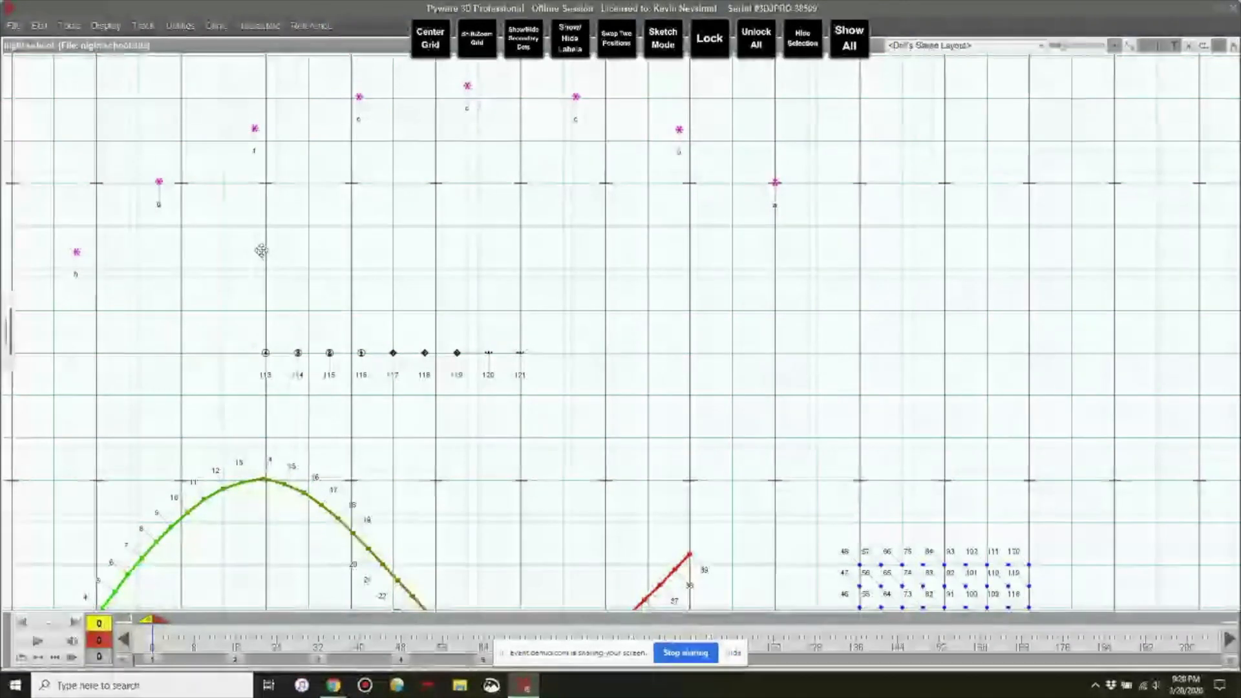
right_click(307, 312)
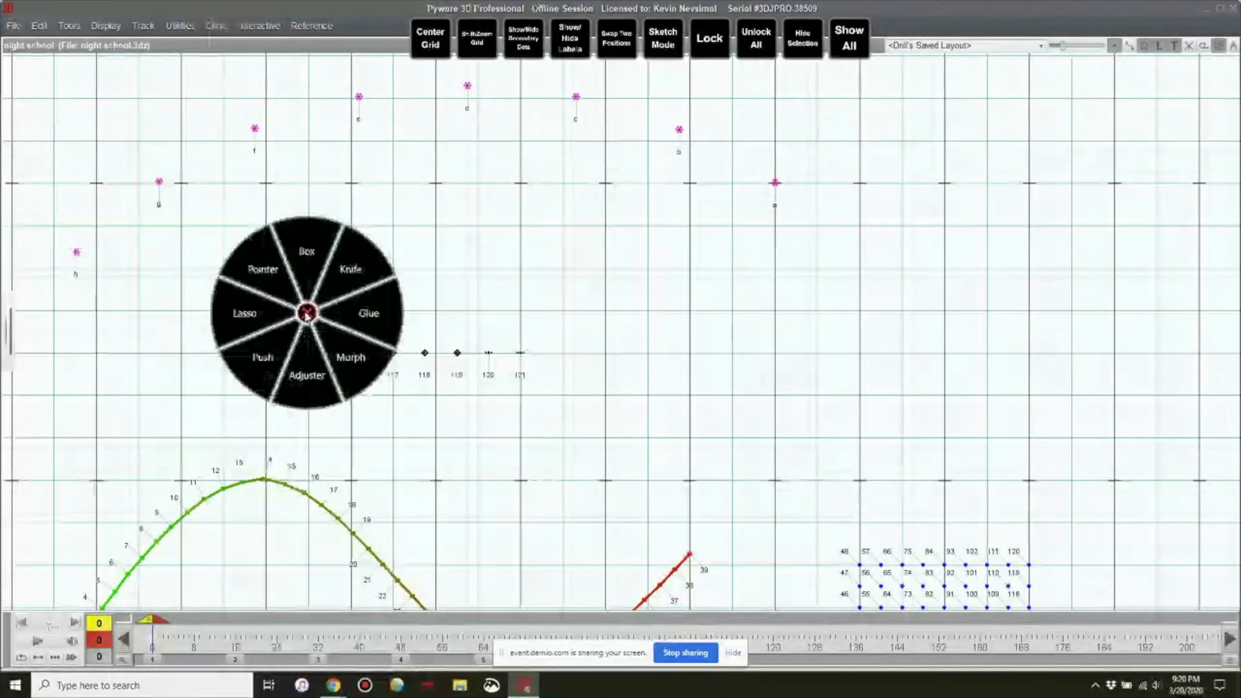
click(307, 313)
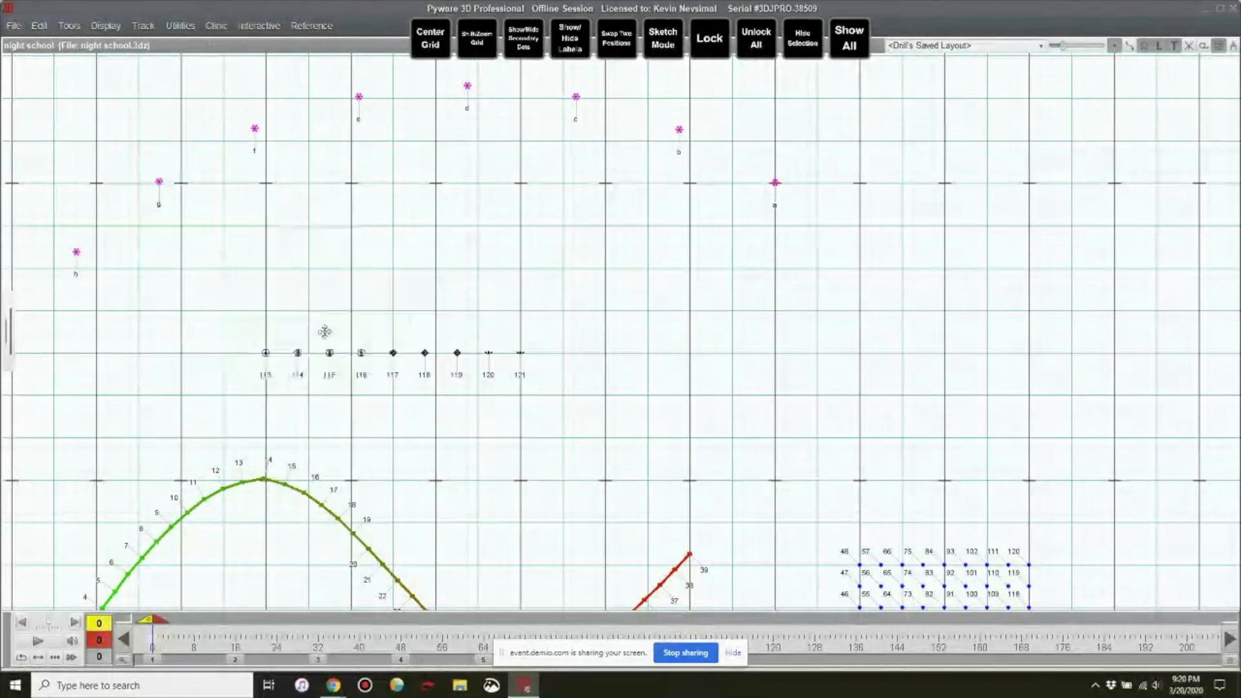
- Show the tool palette again with the whole field in view and activate the Box Selection Tool without making it the default
scroll(605, 151, down, 5)
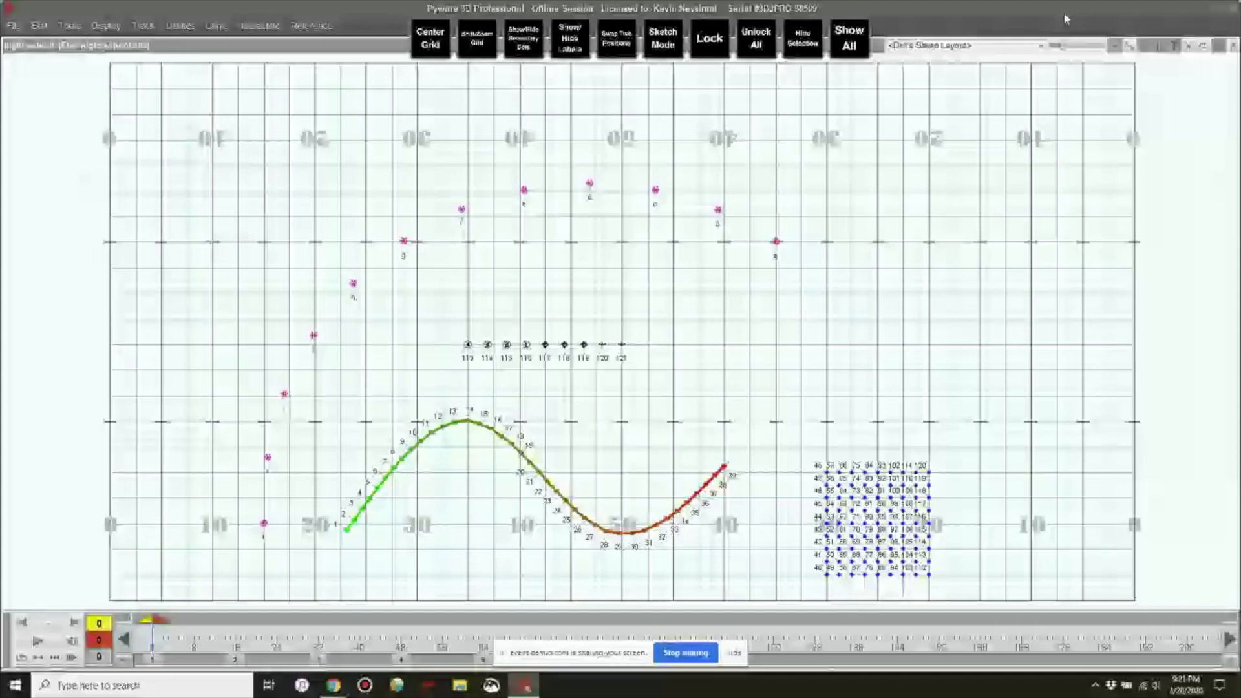
click(1067, 18)
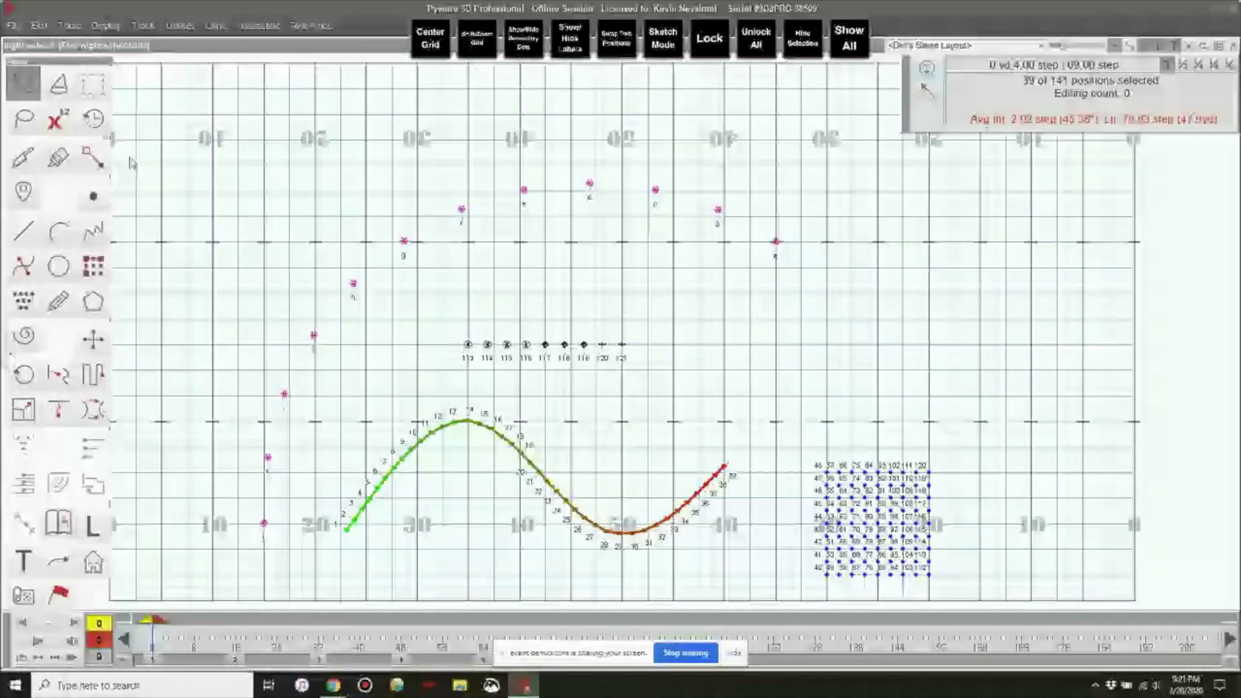
double_click(92, 85)
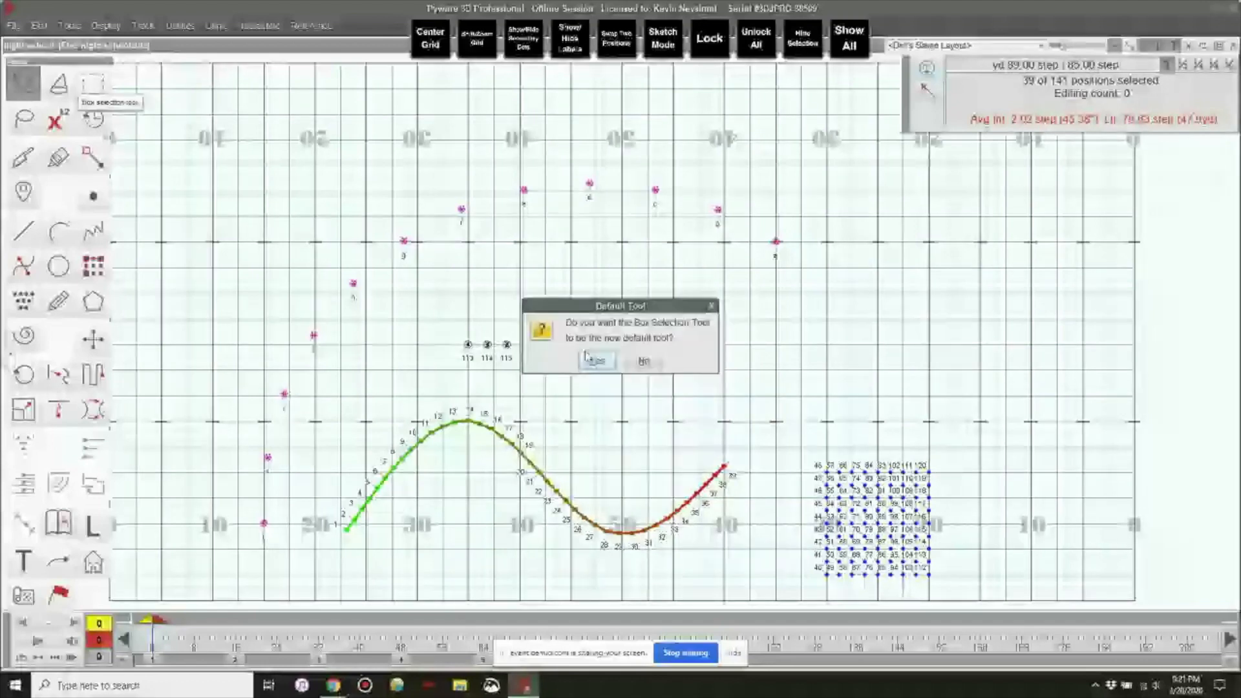
click(713, 305)
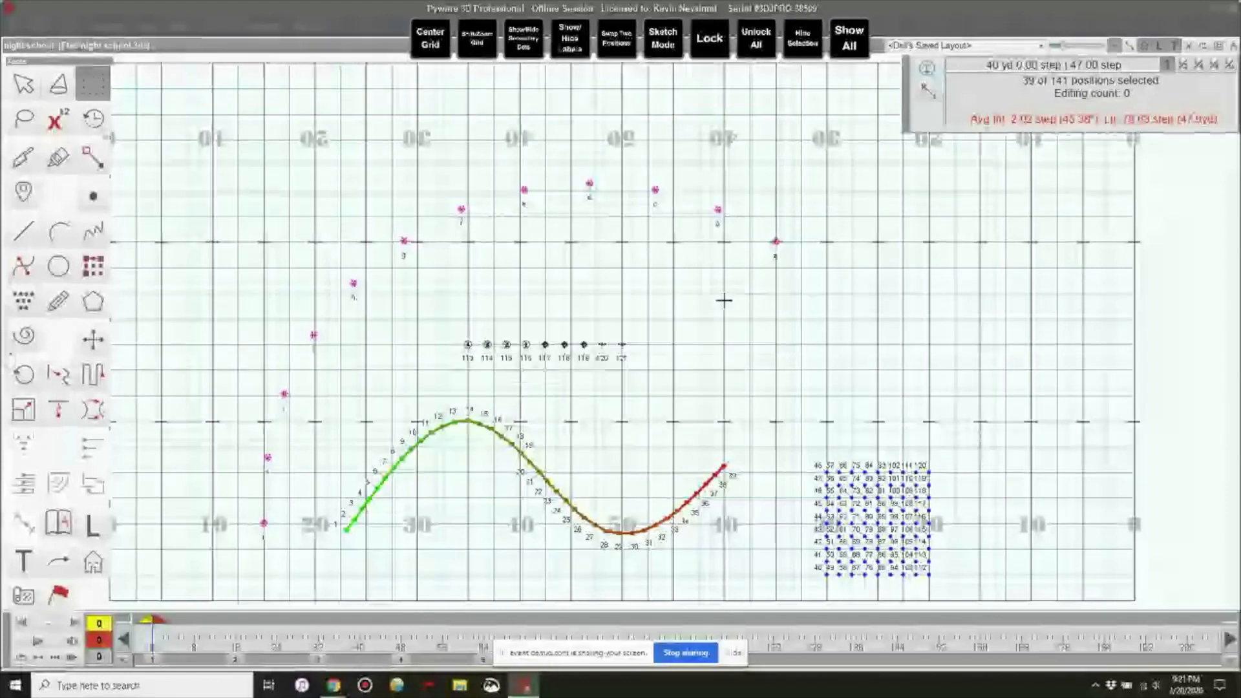
- Clear the performer selection, switch to the Pointer tool and return to the Box Selection Tool
click(201, 197)
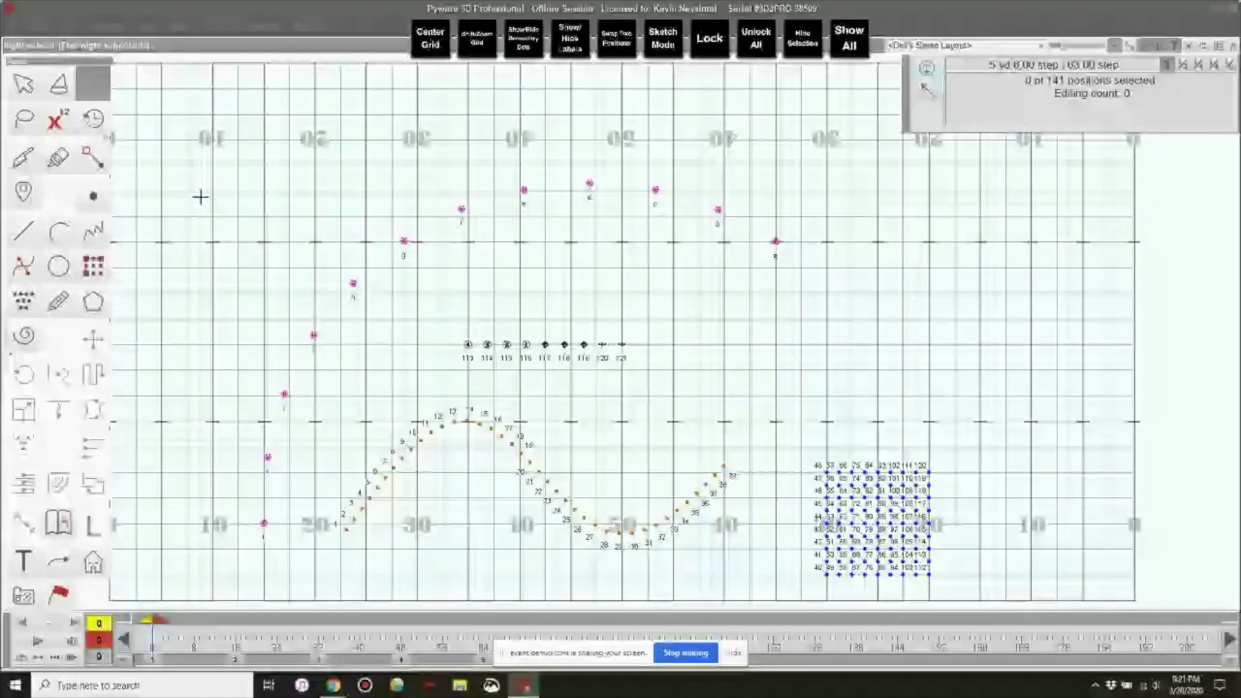
click(25, 84)
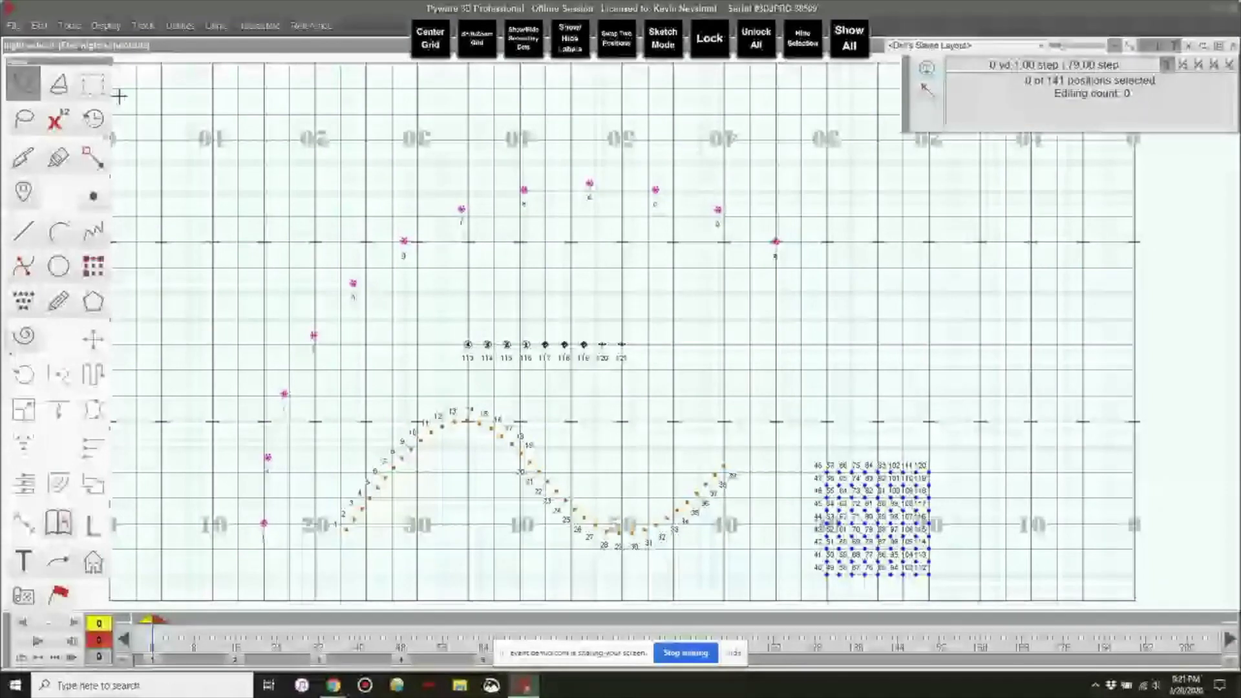
click(95, 85)
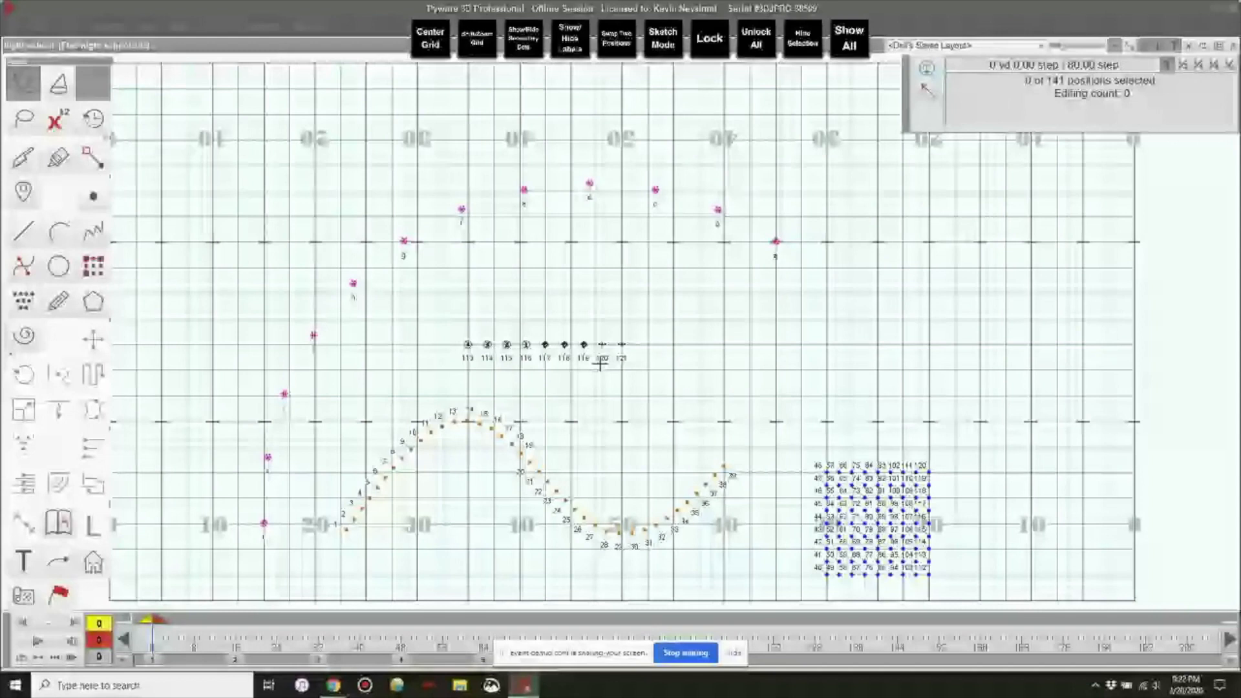
- Lasso every form on the field except the blue block and hide the enclosed performers
key(l)
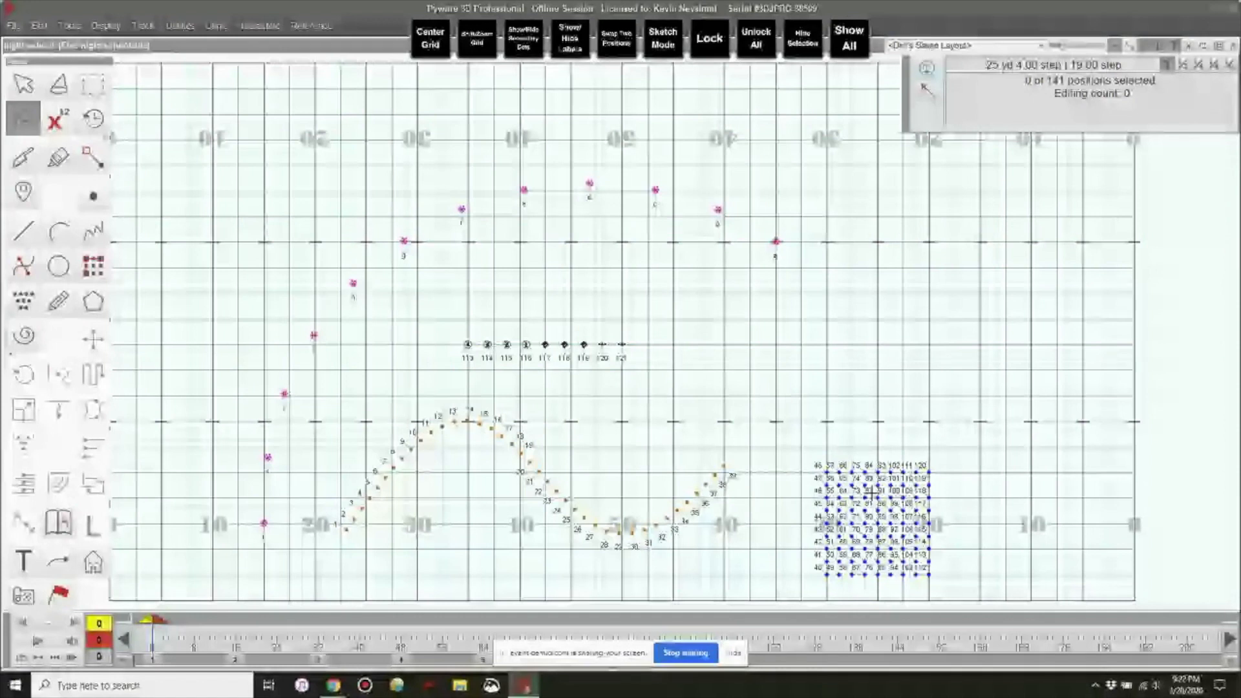
drag(794, 439, 873, 244)
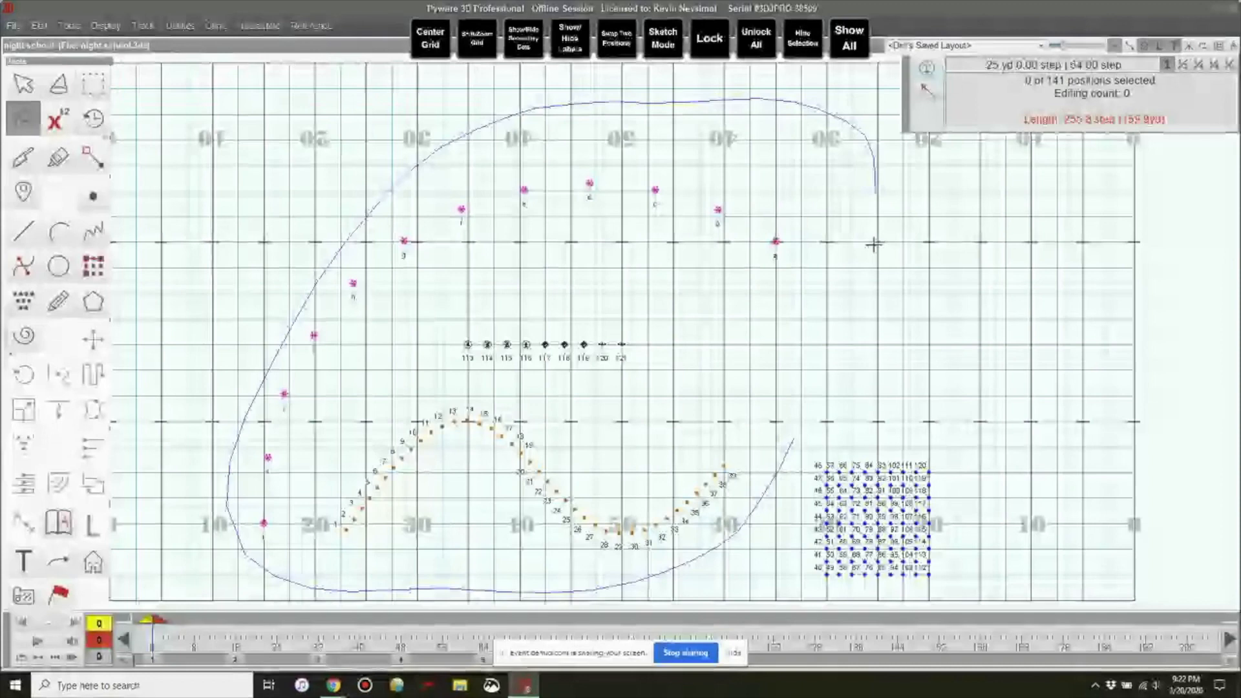
drag(874, 244, 878, 379)
key(ctrl+h)
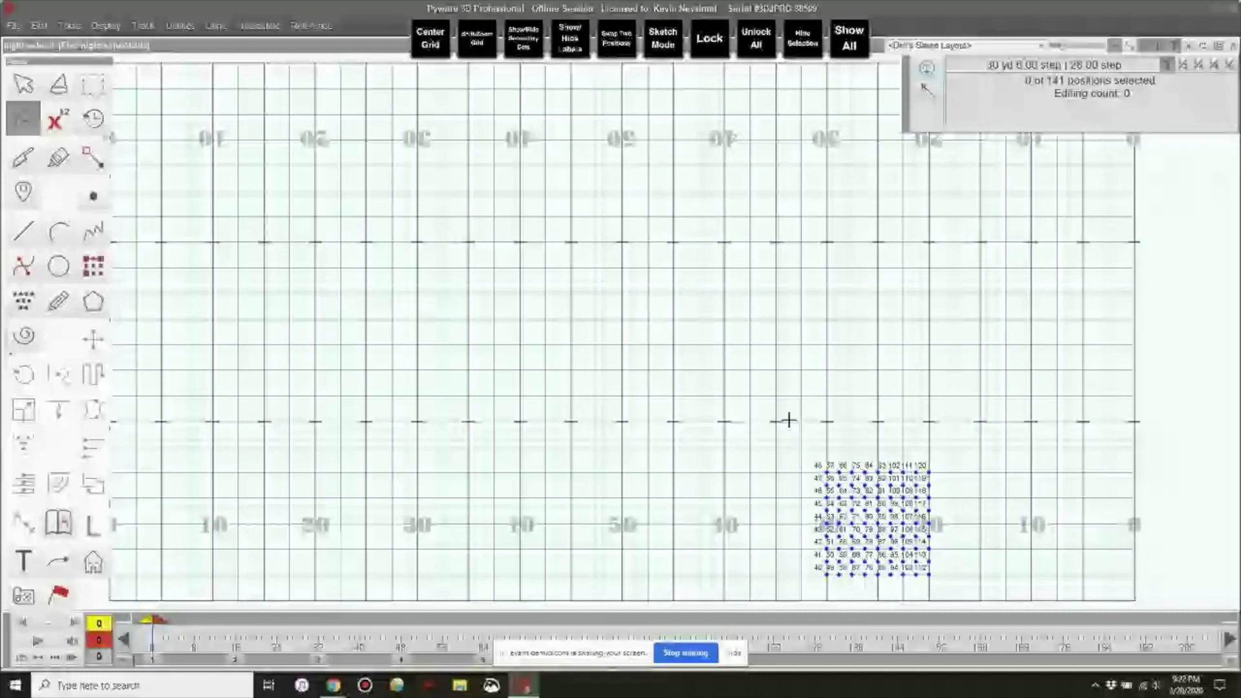
- Show all hidden performers and swap two adjacent performers on the pink arc from this count to the end of the drill
click(860, 47)
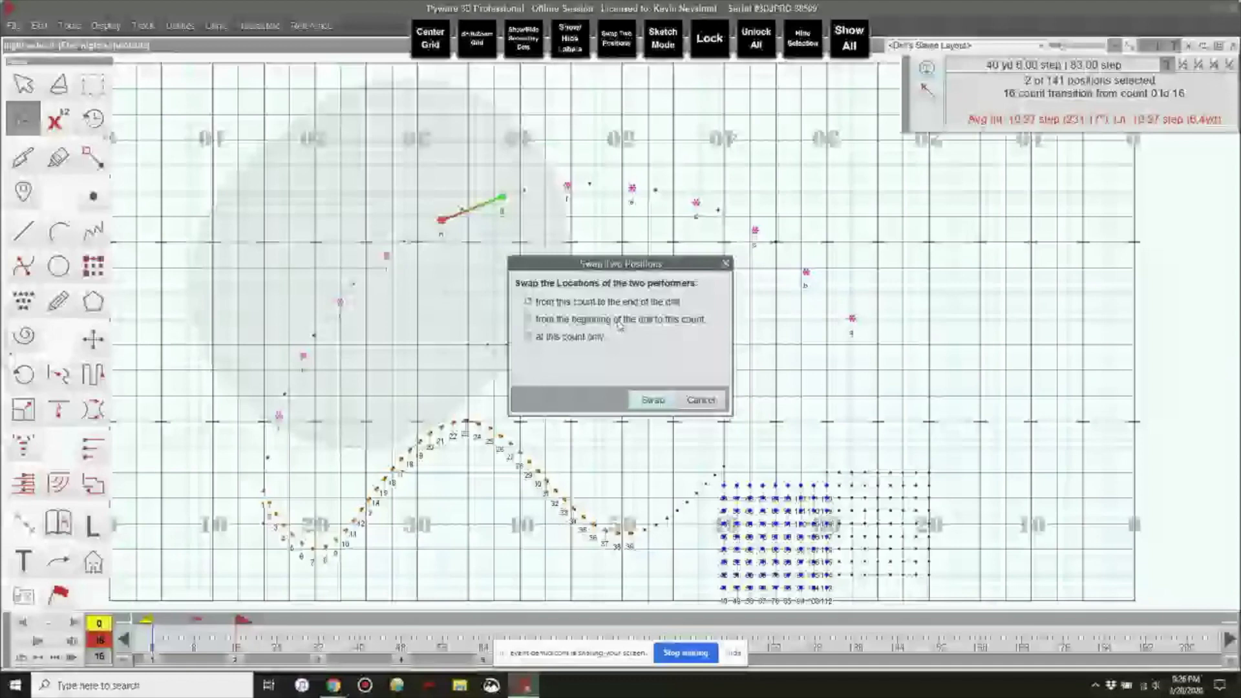
click(653, 400)
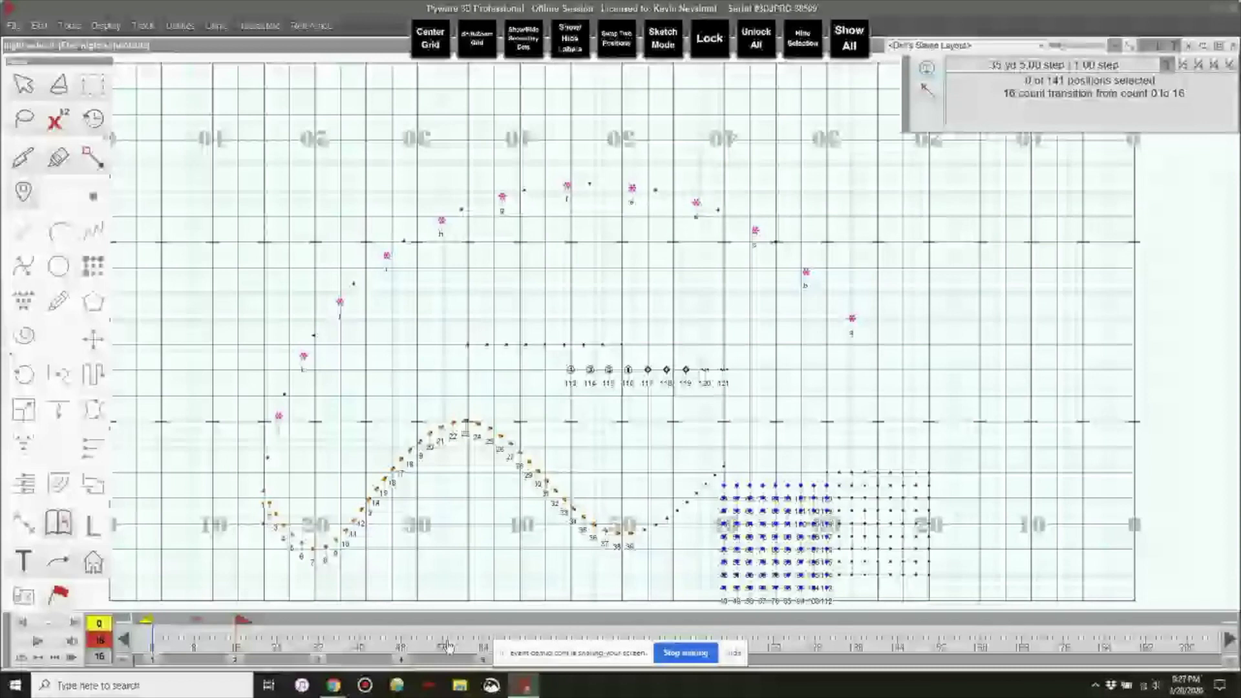
- Review the sets at counts 32 and 48, move the screen-sharing bar off the timeline and return to count 0
click(319, 662)
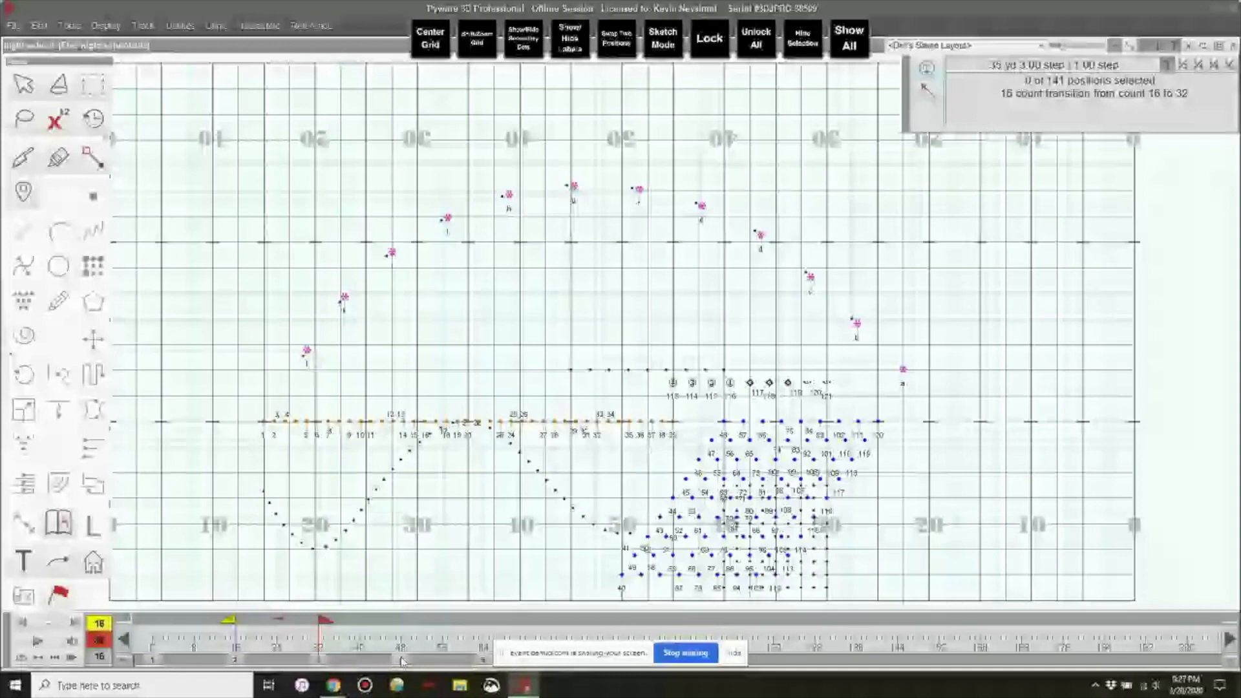
click(401, 660)
drag(583, 652, 47, 498)
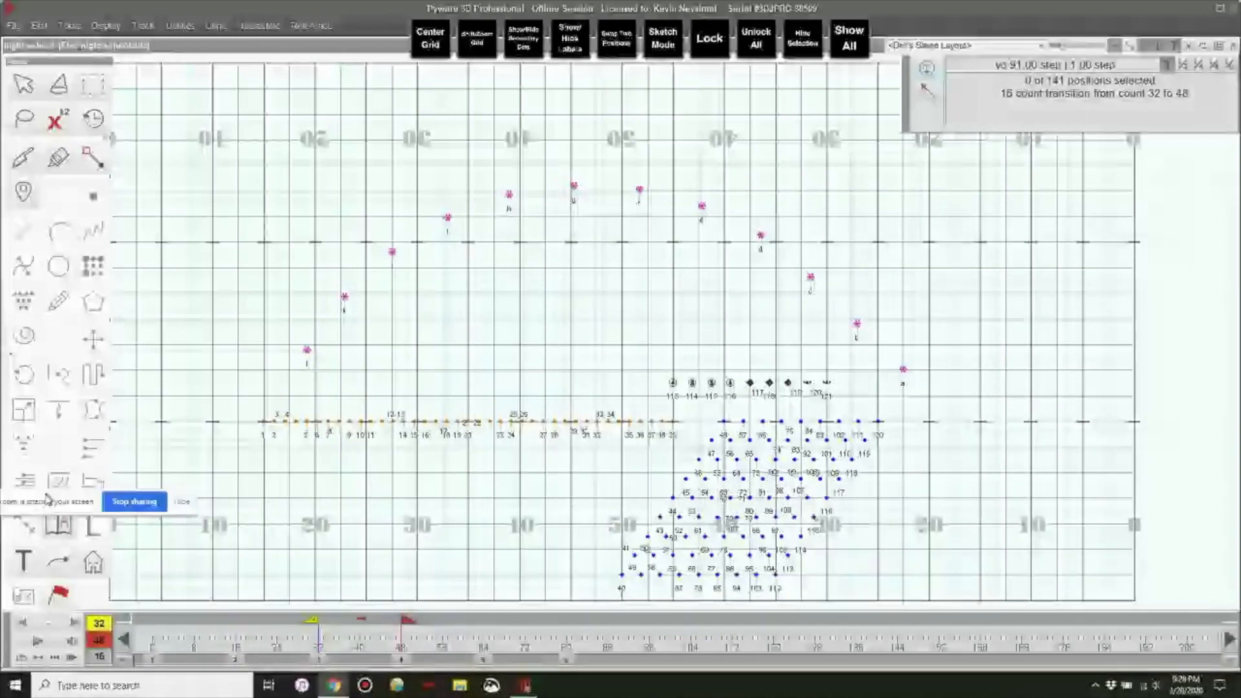
key(Home)
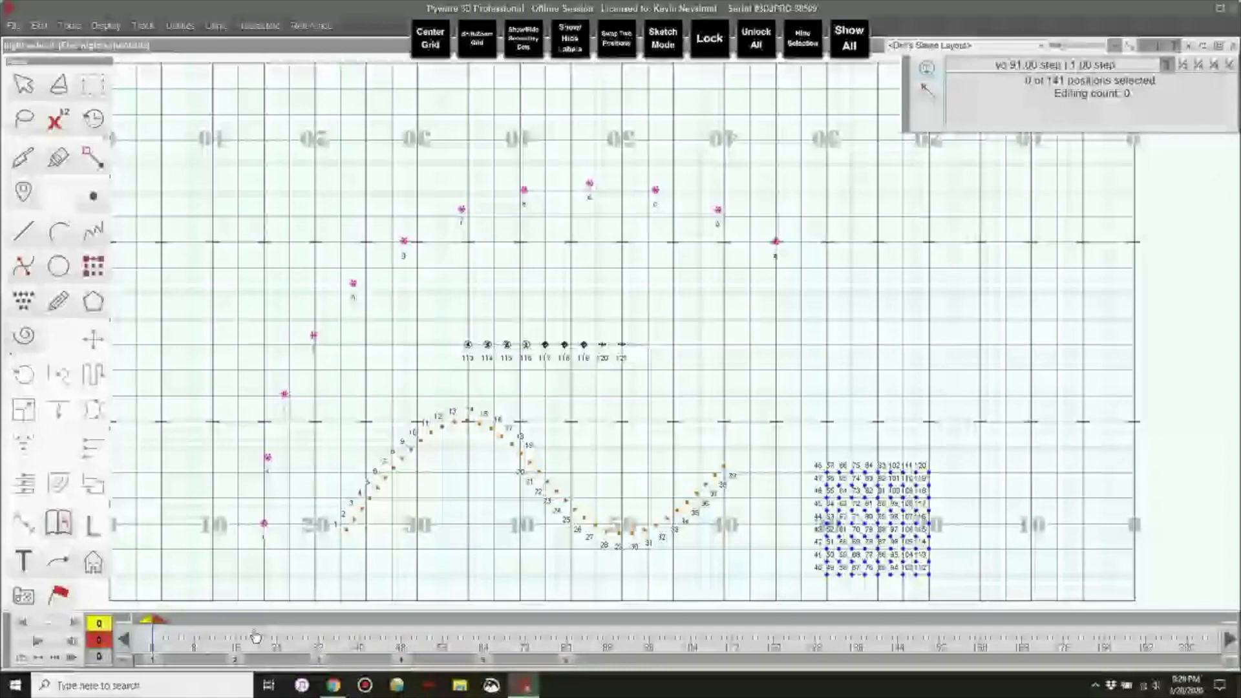
- At count 16, lasso the pink arc and rotate its performer labels to the upper left of the positions, declining to turn off shadowing
click(230, 659)
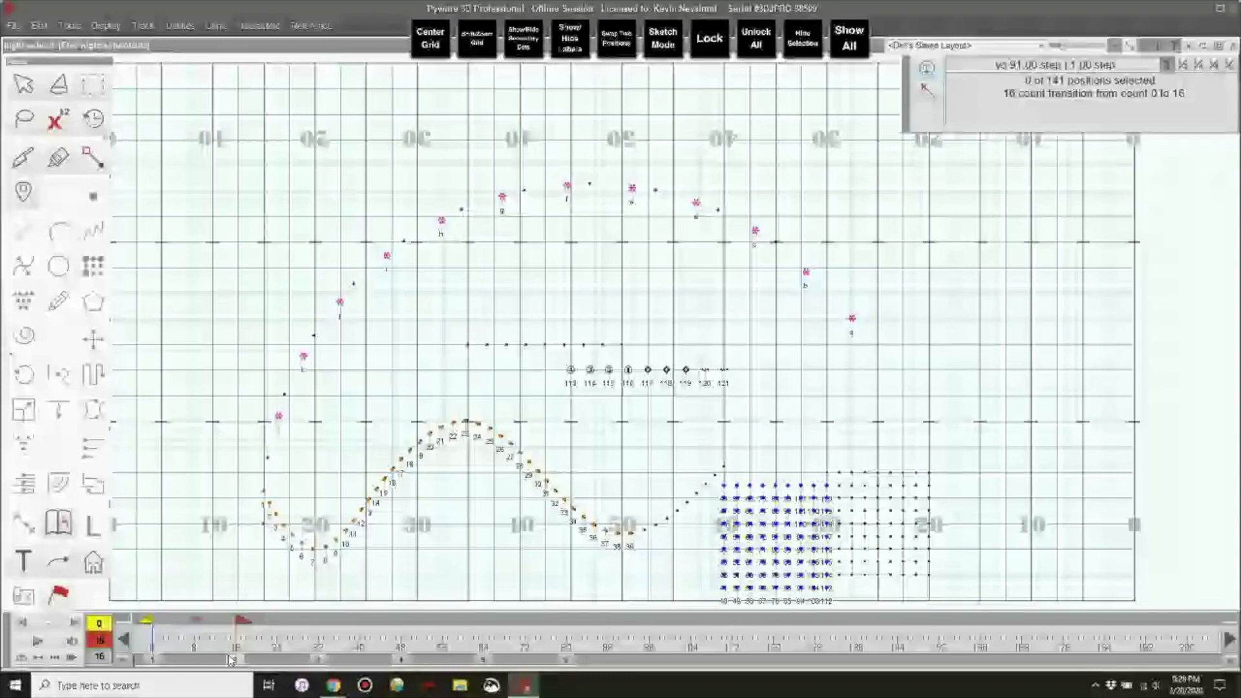
click(30, 115)
drag(517, 362, 471, 415)
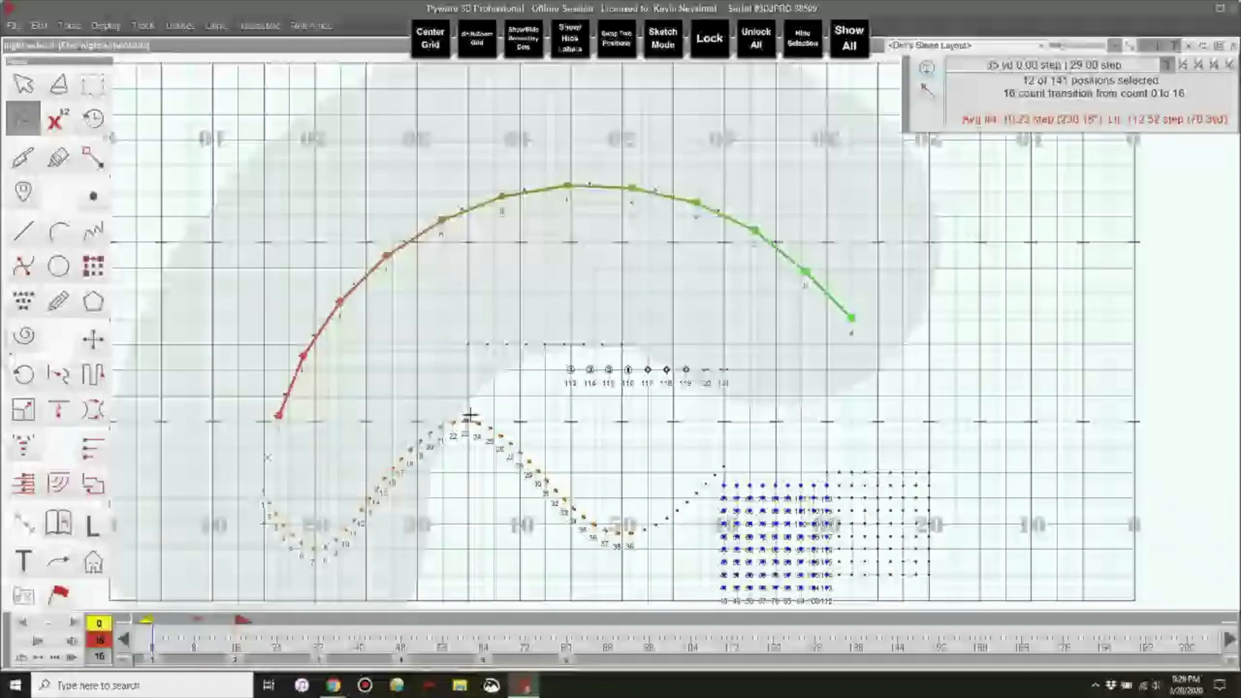
key(l)
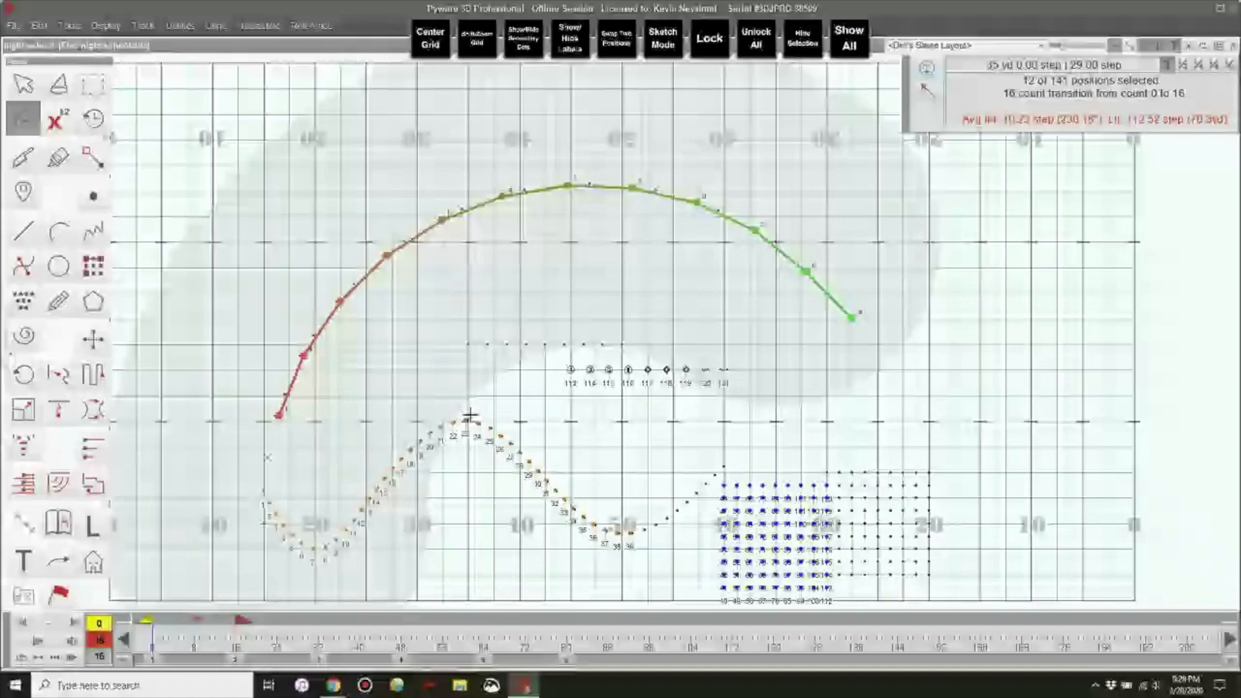
key(l)
key(l)
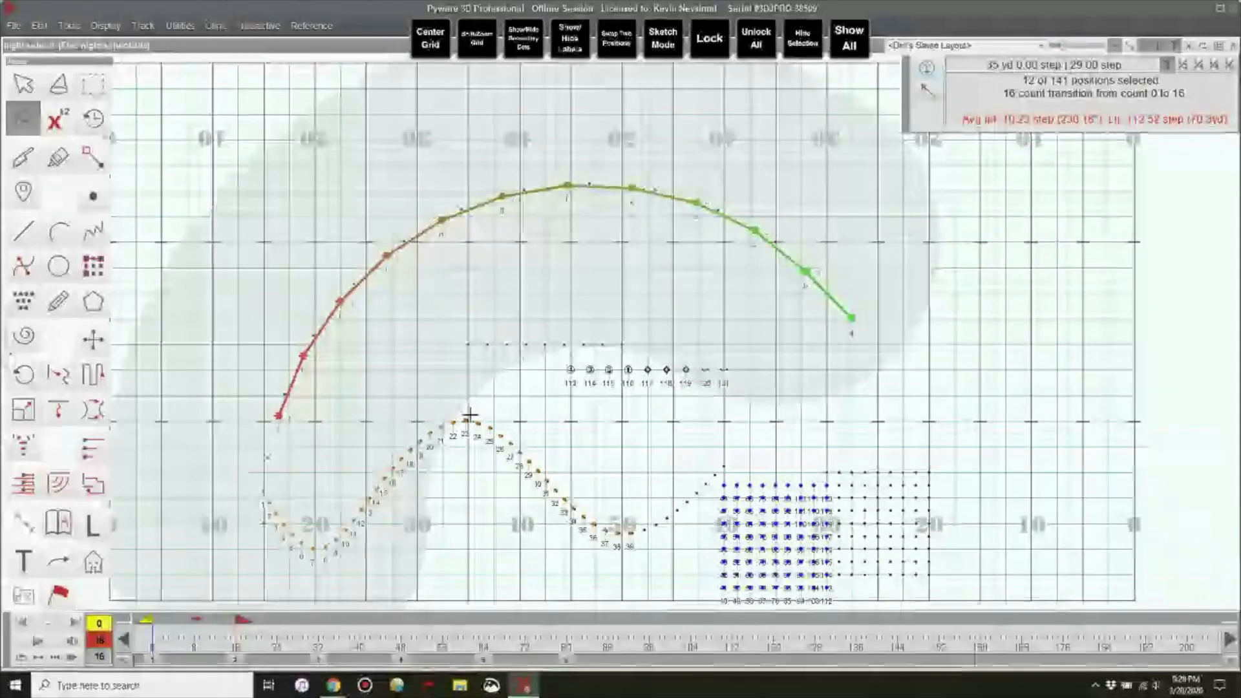
key(l)
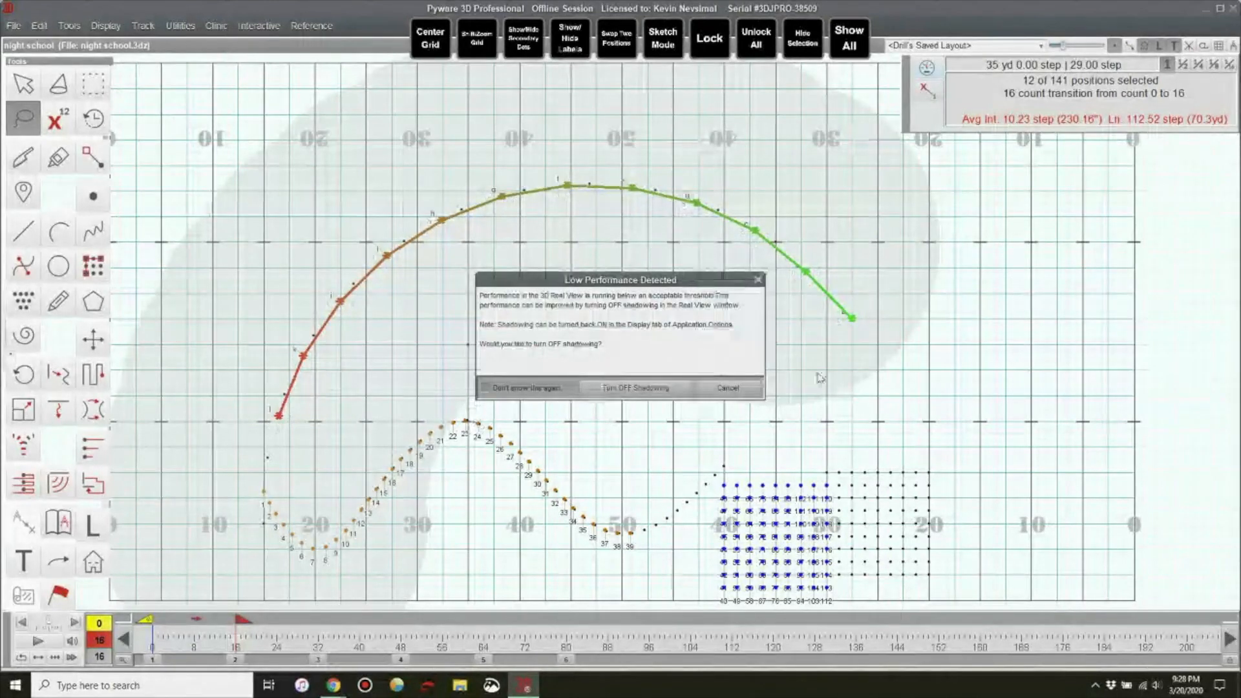
click(727, 388)
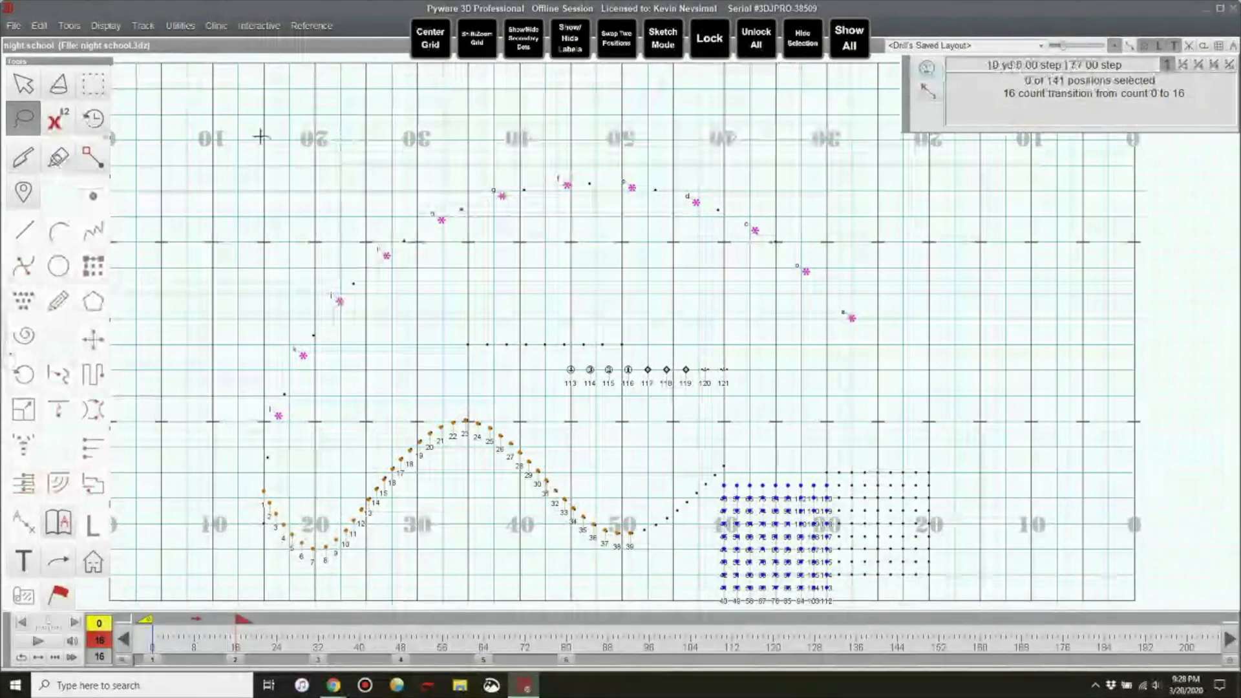
- Lasso the orange wave, shift its performer labels farther from the curve and back close beneath it, and clear the selection
drag(261, 137, 729, 588)
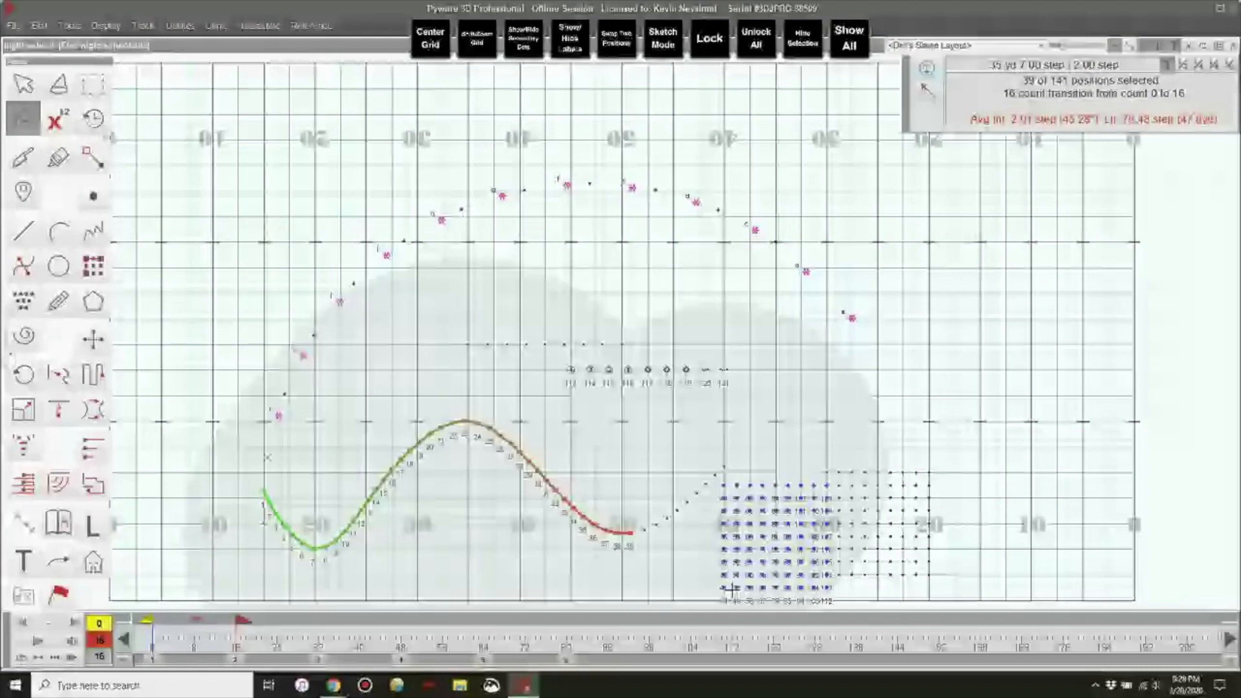
key(Down)
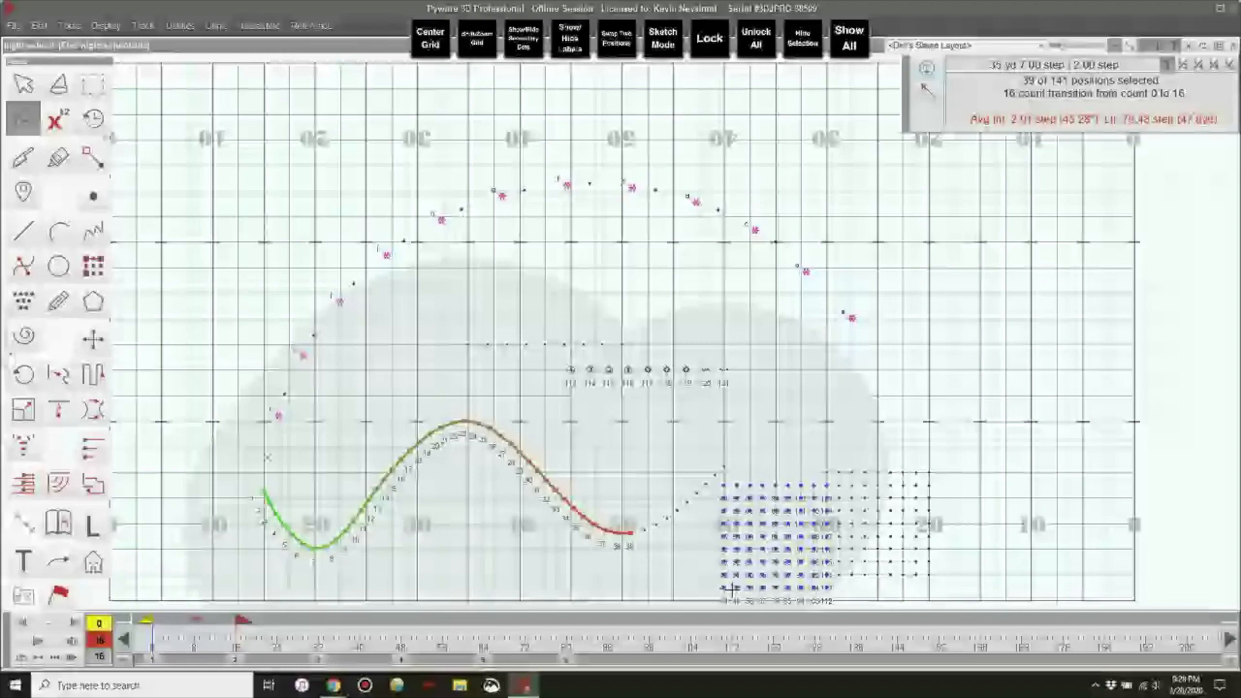
key(Down)
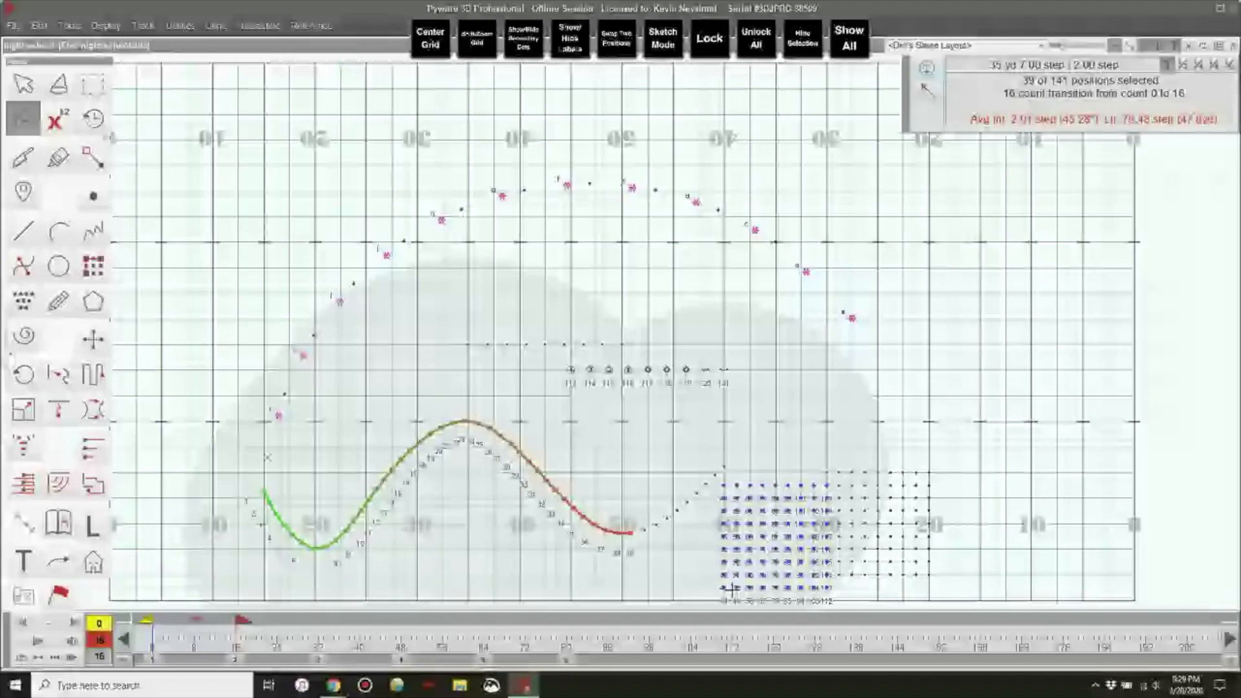
key(Down)
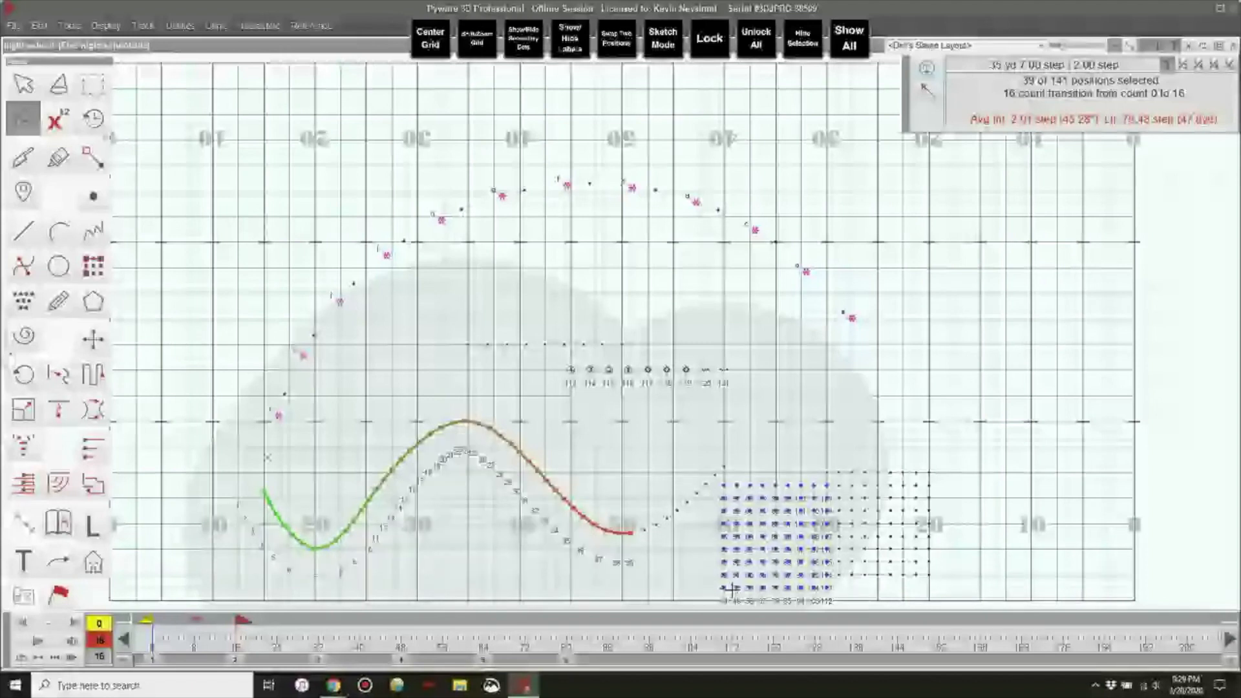
key(Up)
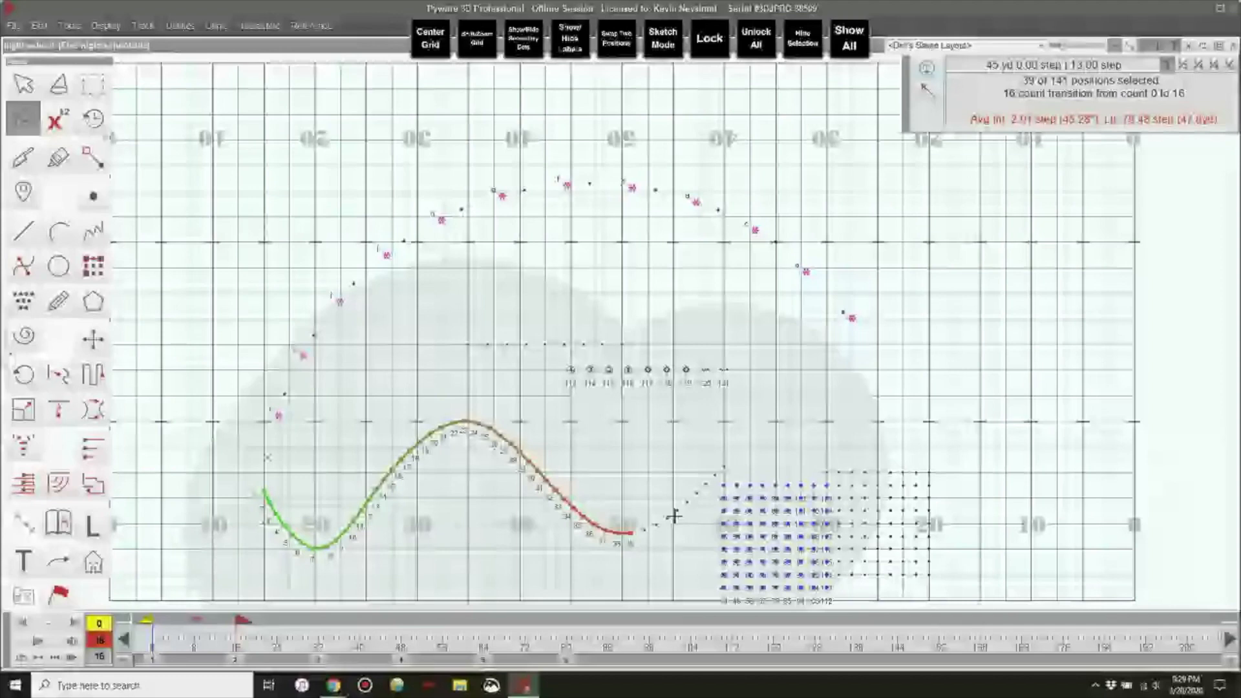
click(688, 607)
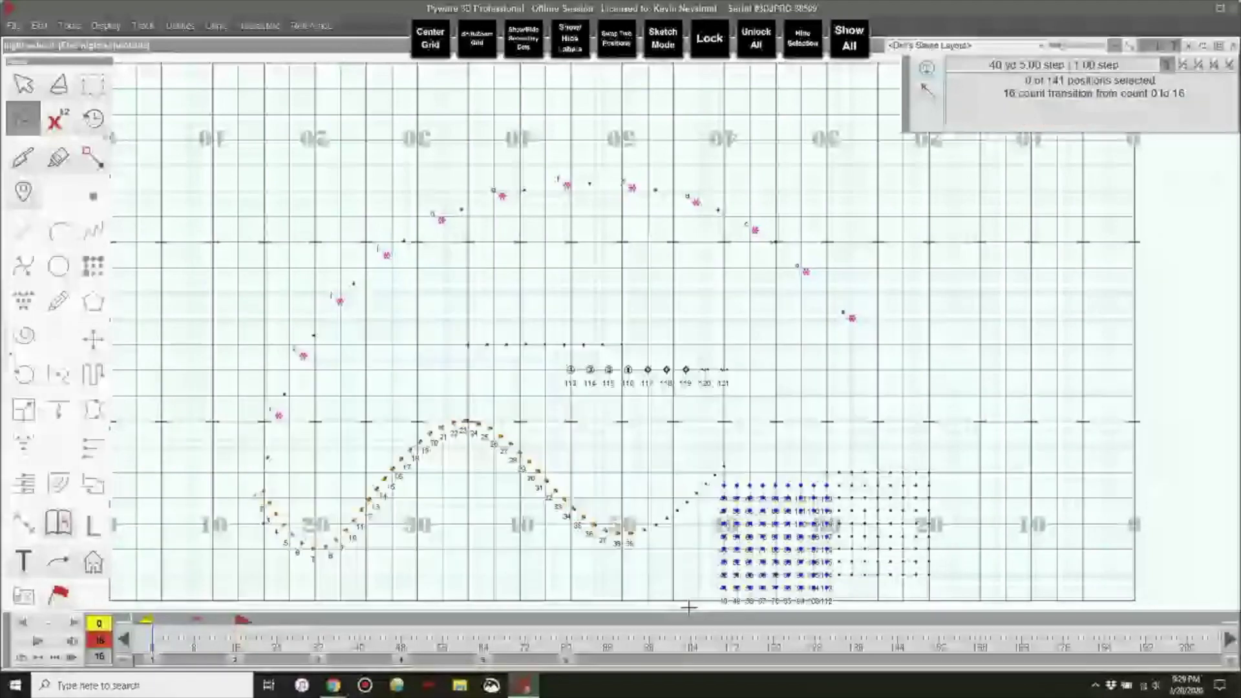
- Lasso the blue block and place its labels above the performers, and lasso the three performers at the pink arc's lower end before deselecting
mouse_move(897, 444)
mouse_down()
mouse_move(647, 477)
mouse_move(271, 315)
mouse_up()
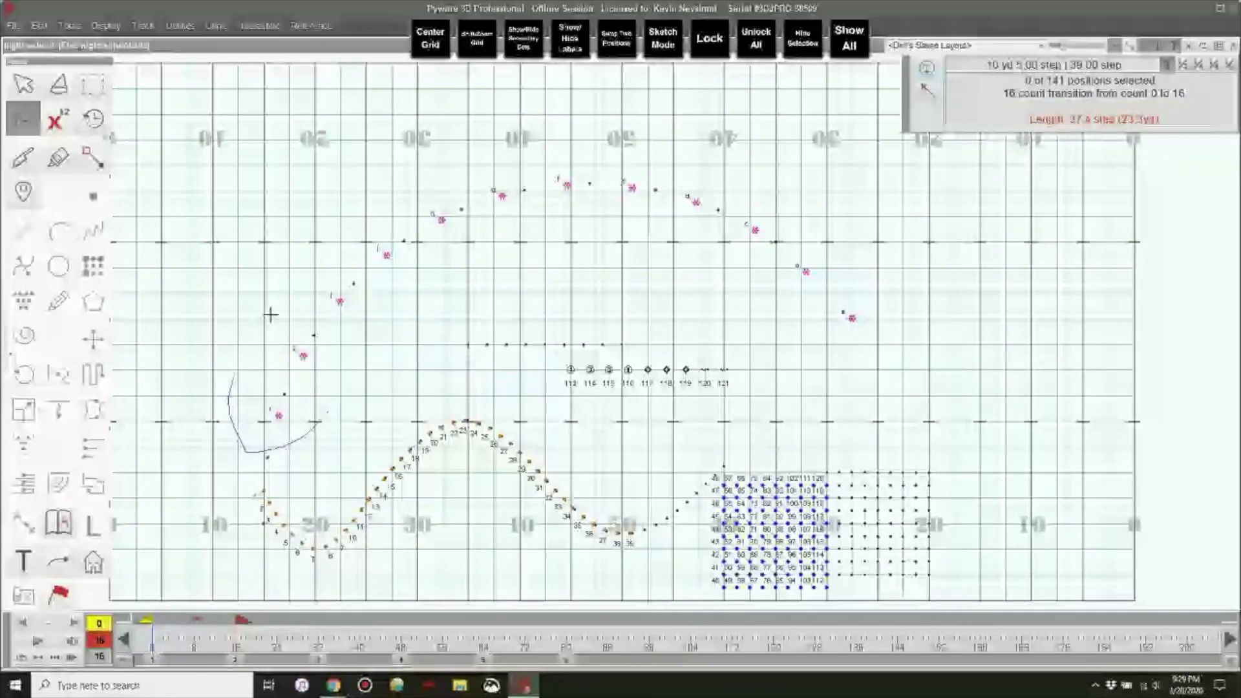
drag(271, 314, 388, 204)
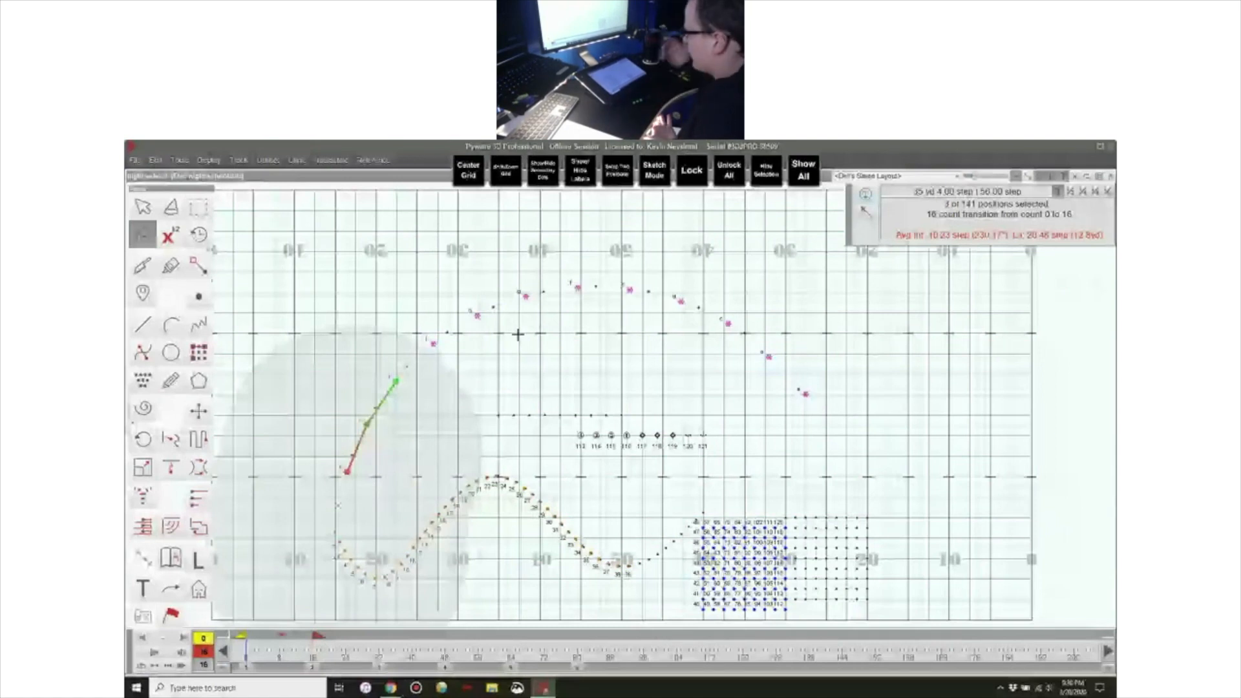
click(548, 559)
- At count 32, lasso the orange line and the slanted blue block in turn and place their labels above the performers
key(Right)
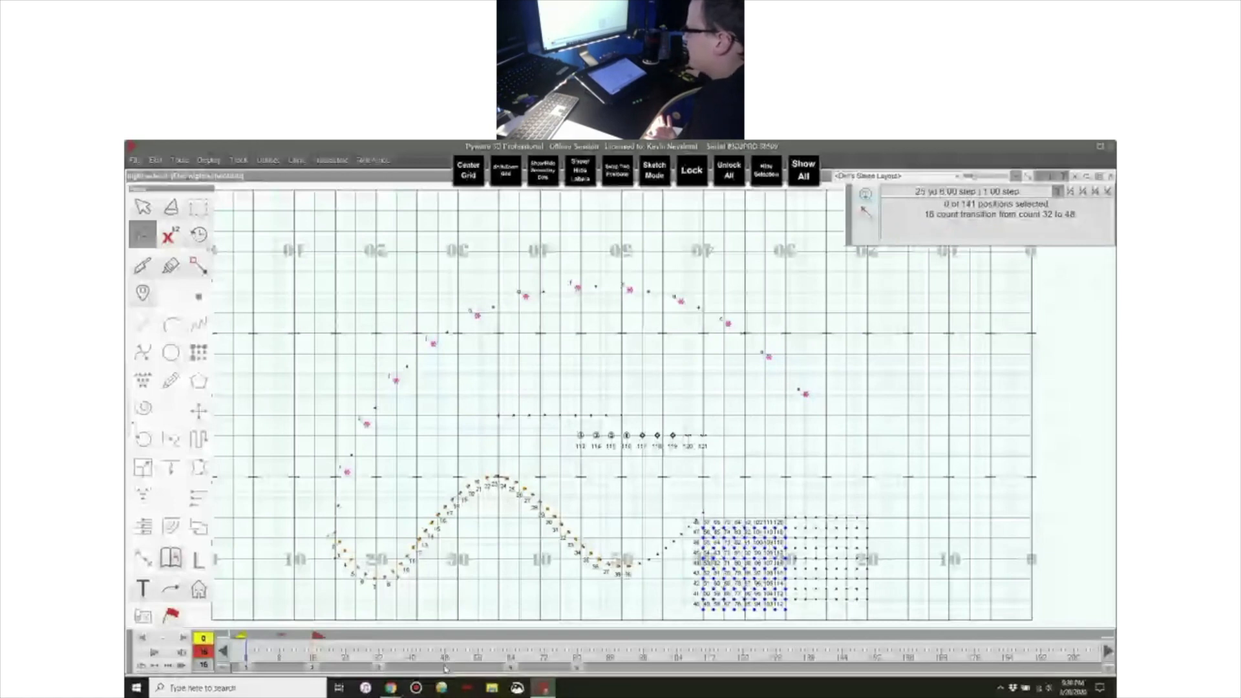
drag(325, 456, 668, 511)
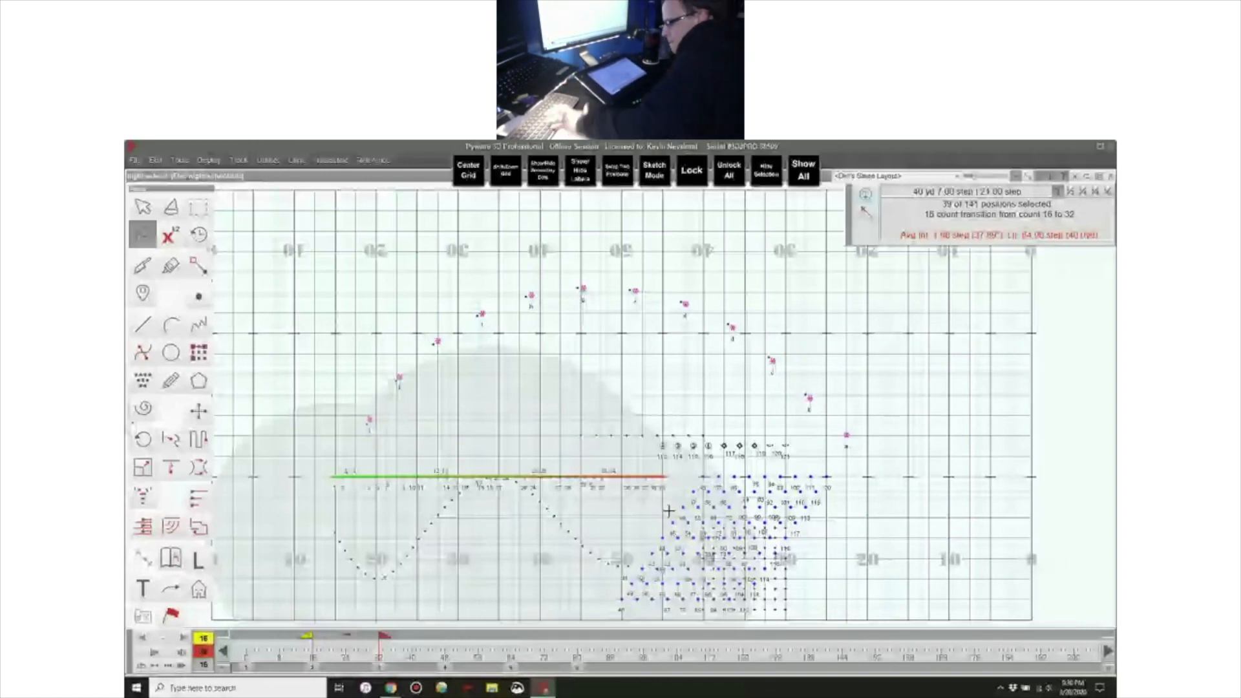
drag(669, 511, 739, 464)
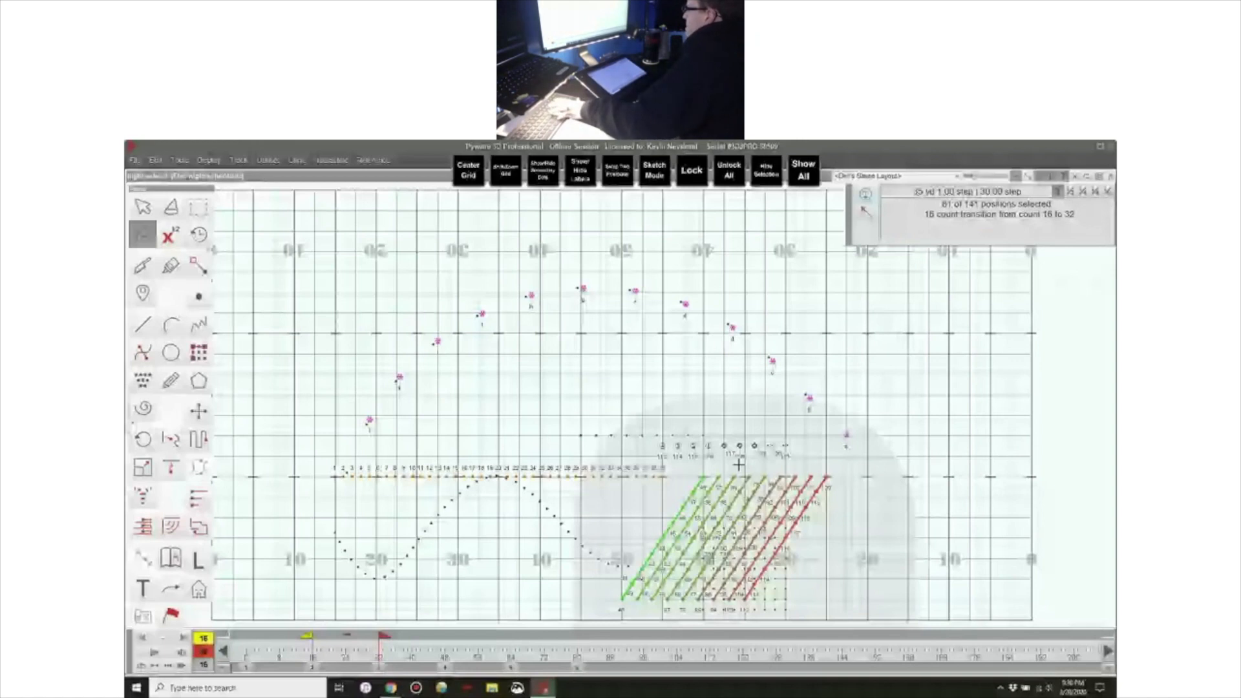
key(Escape)
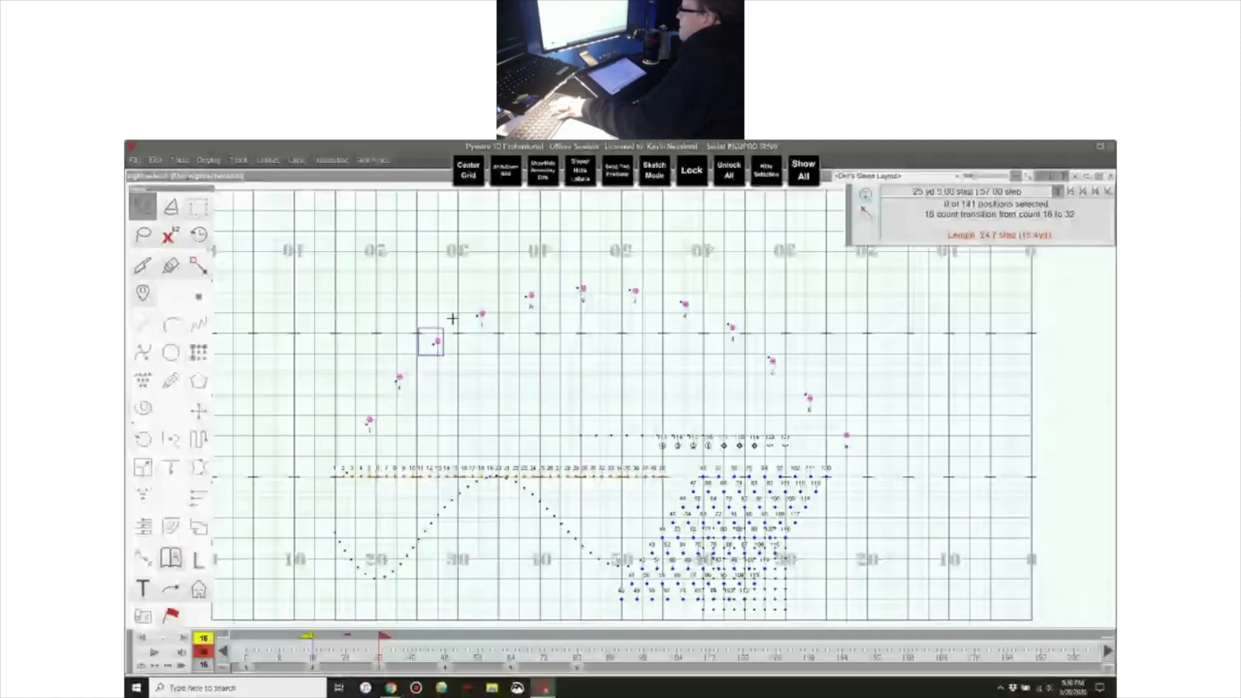
- Advance to the set at count 48, select all performers on the field and place their labels above the positions
key(Right)
drag(833, 213, 866, 258)
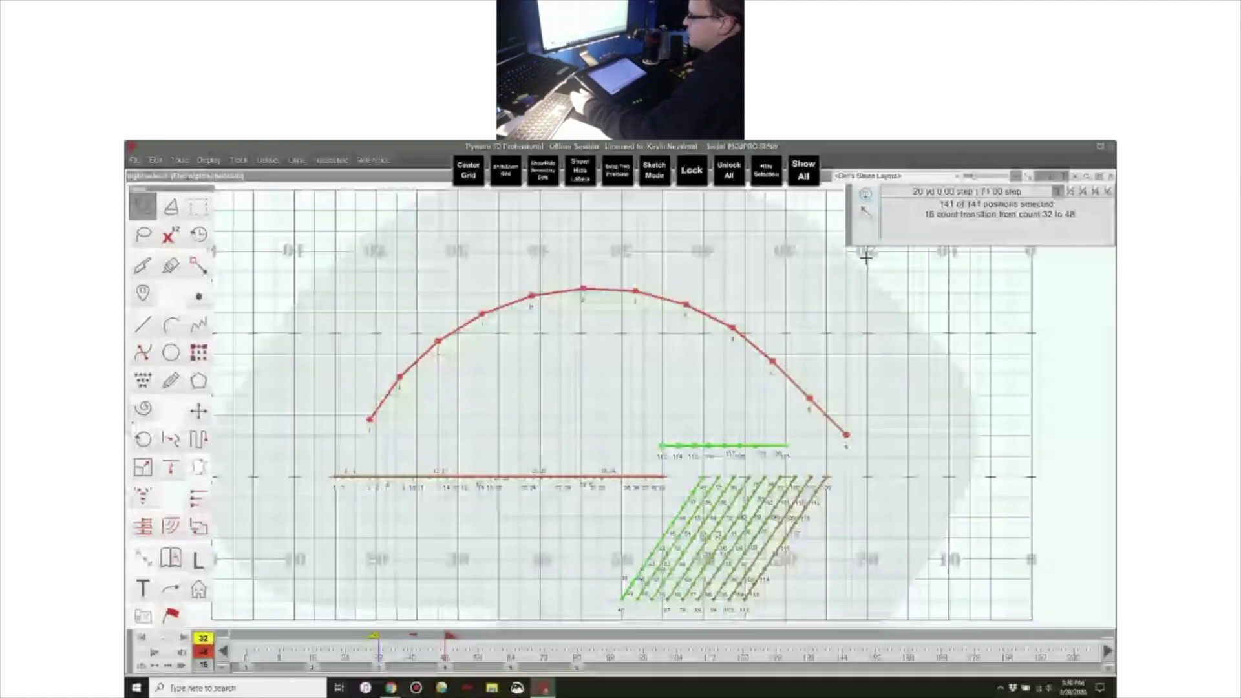
key(ctrl+l)
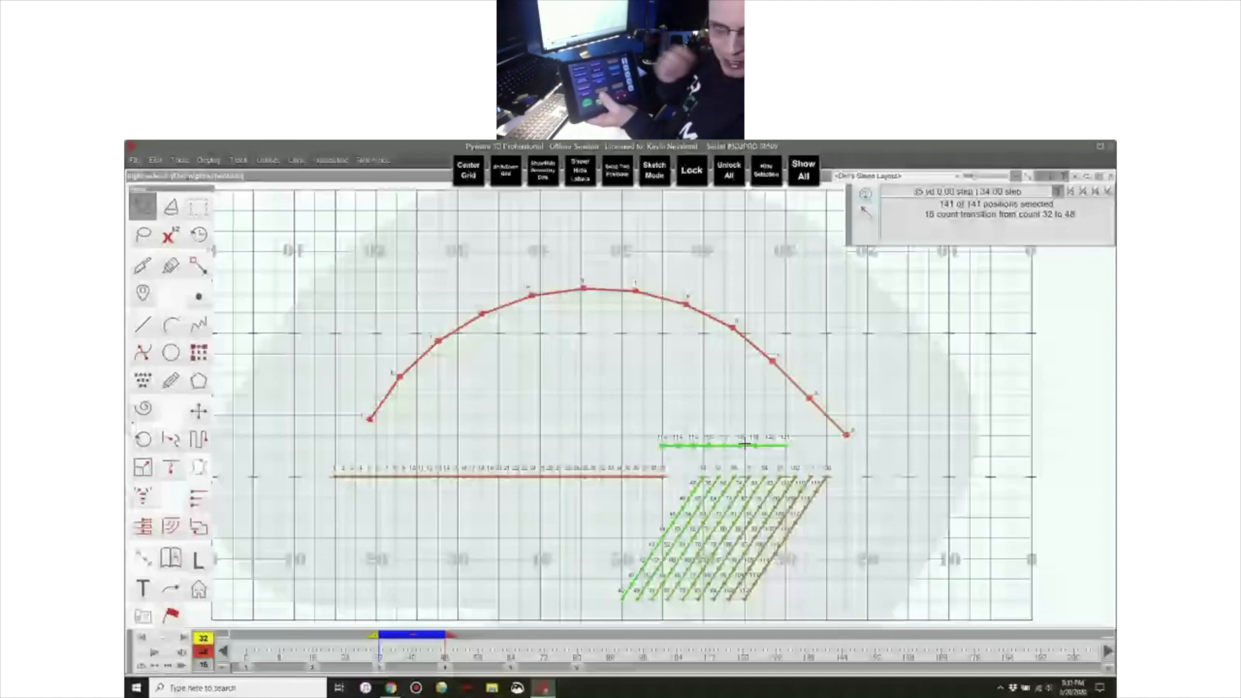
- Move the timeline's start anchor to count 36, and move the end anchor back to count 45 and forward to 48
key(Right)
key(Right)
key(Right)
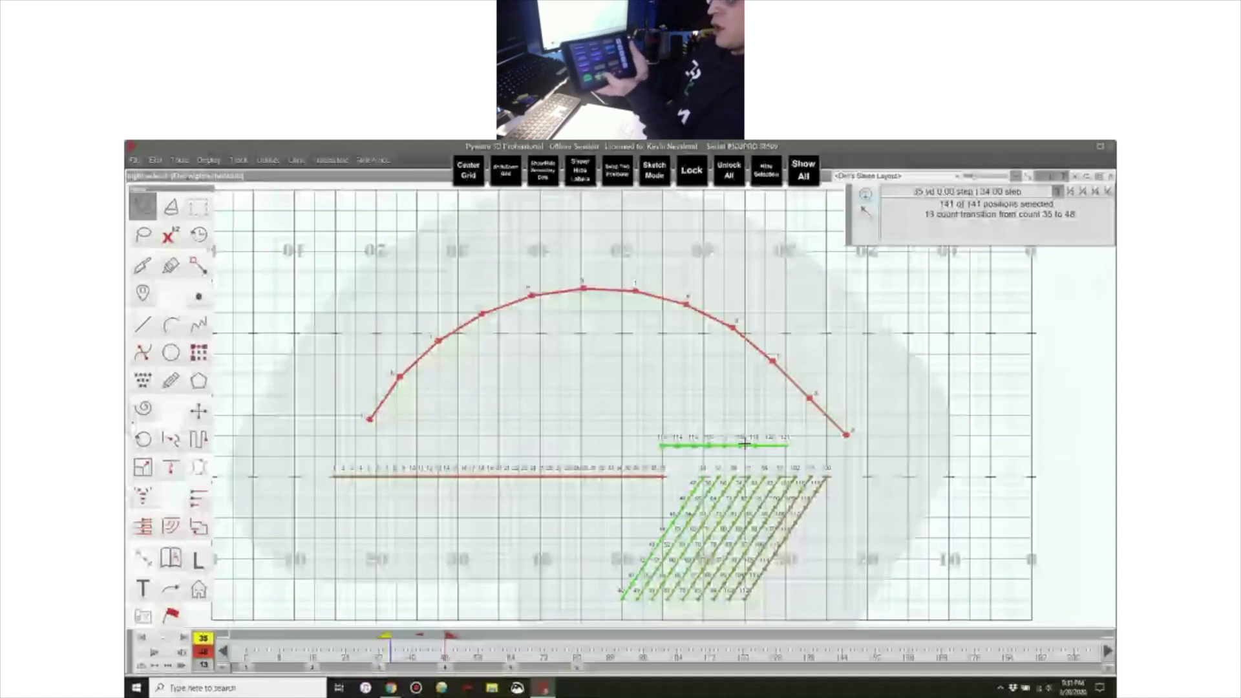
key(Right)
key(shift+Left)
key(shift+Left)
key(shift+Left)
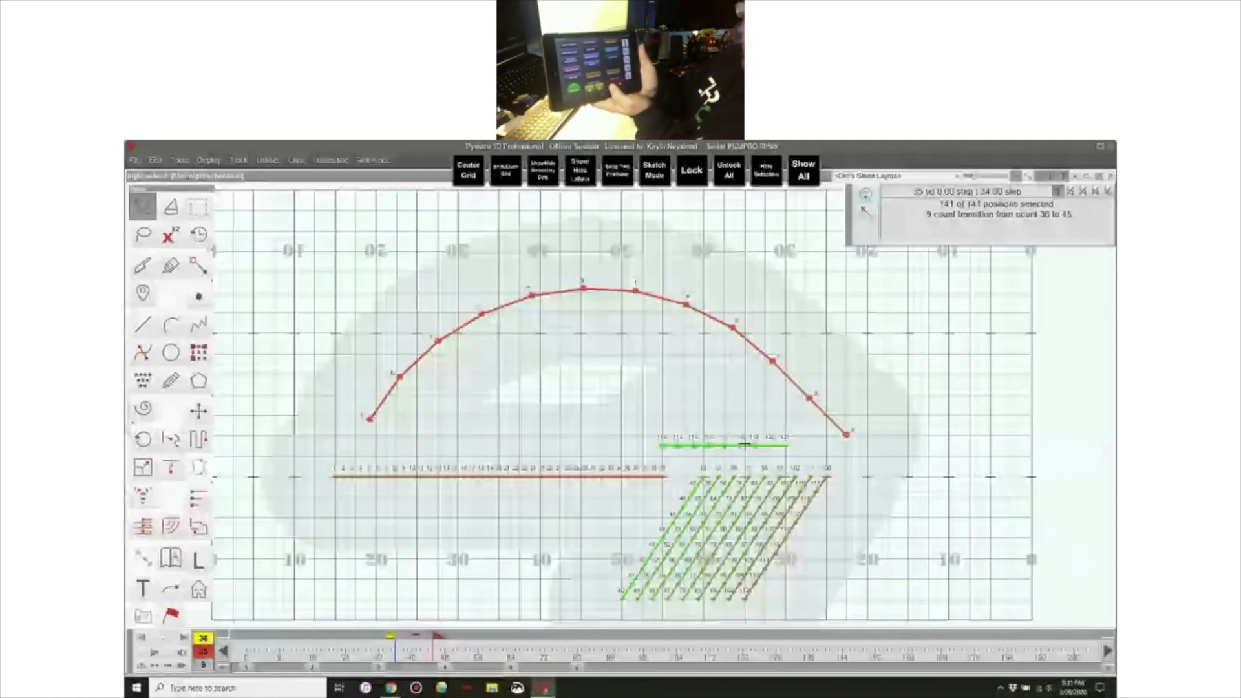
key(shift+Right)
key(shift+Right)
key(shift+Right)
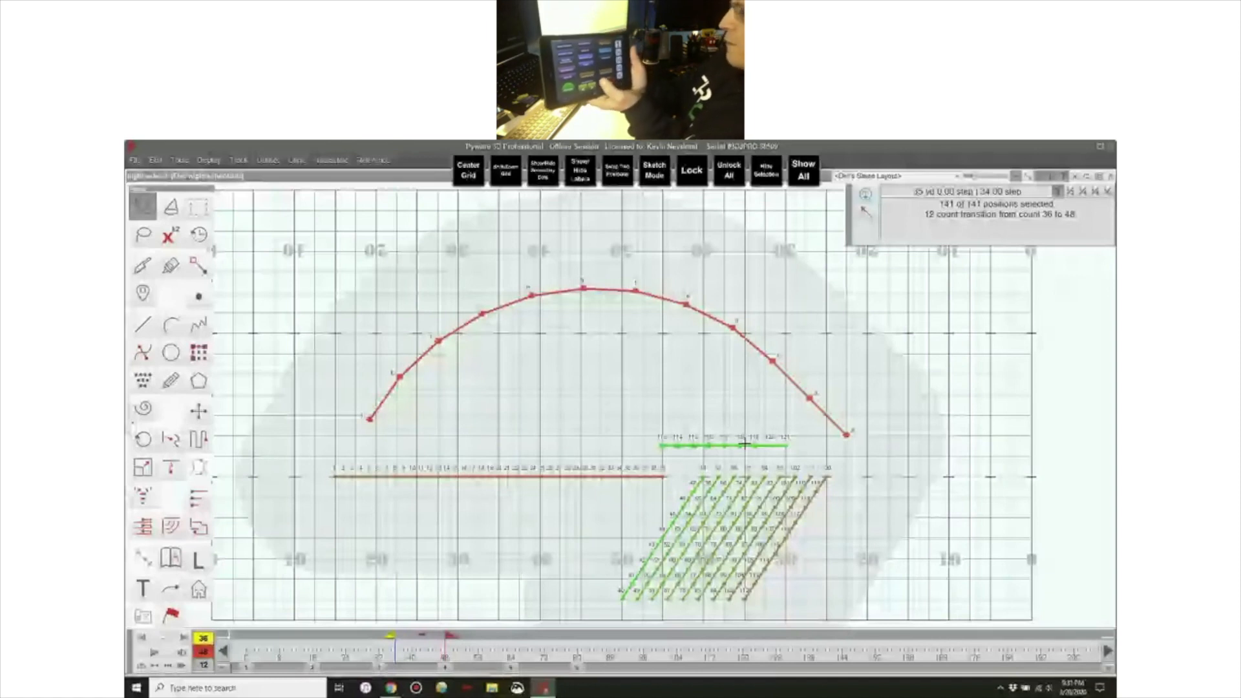
- Set the timeline anchors to counts 38 and 45 and choose the finest grid step resolution
drag(392, 637, 397, 640)
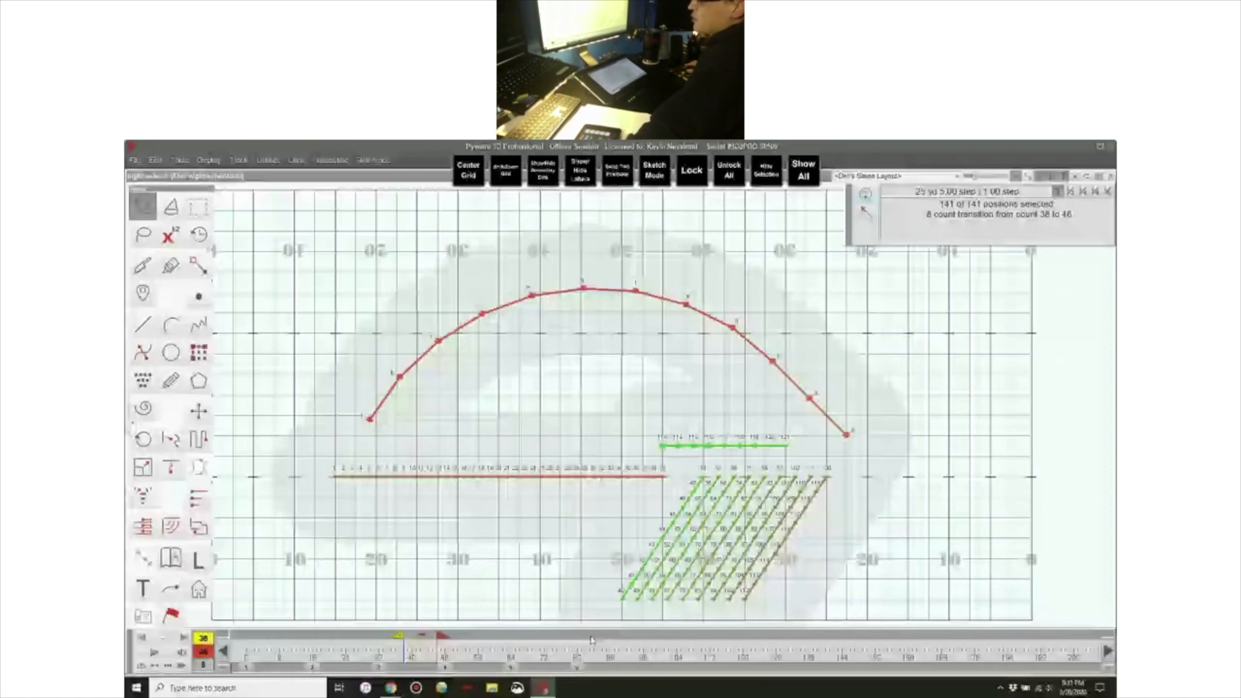
key(Left)
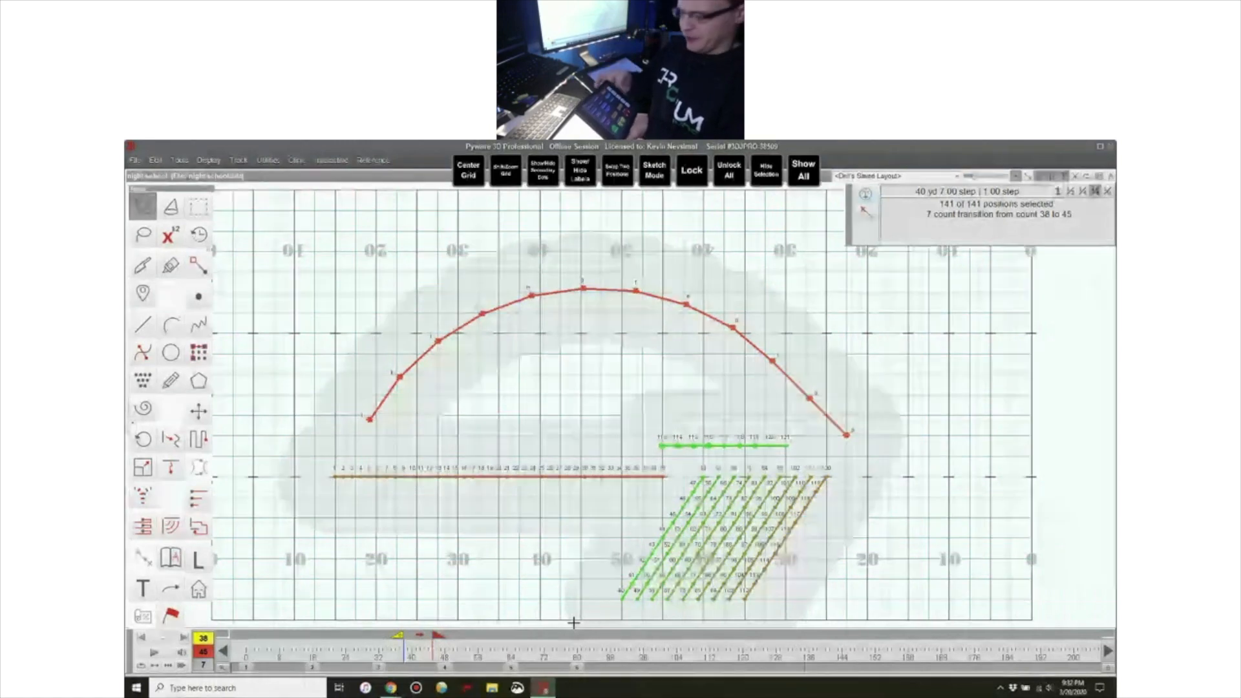
key(0)
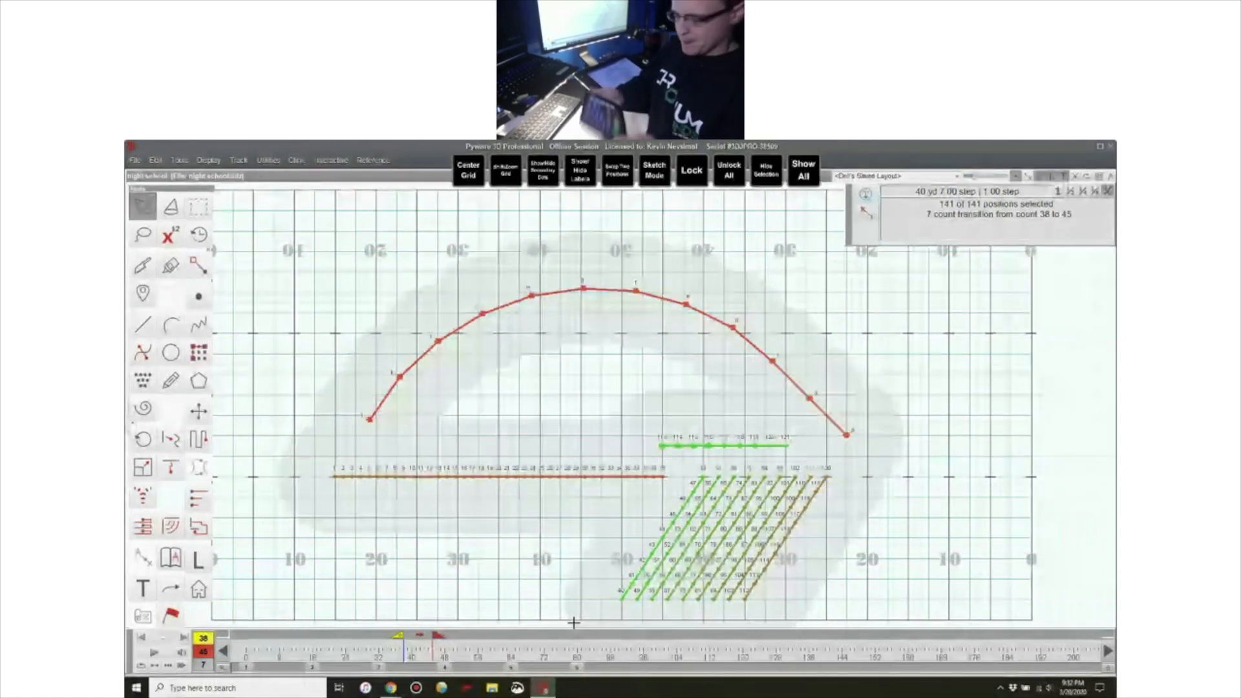
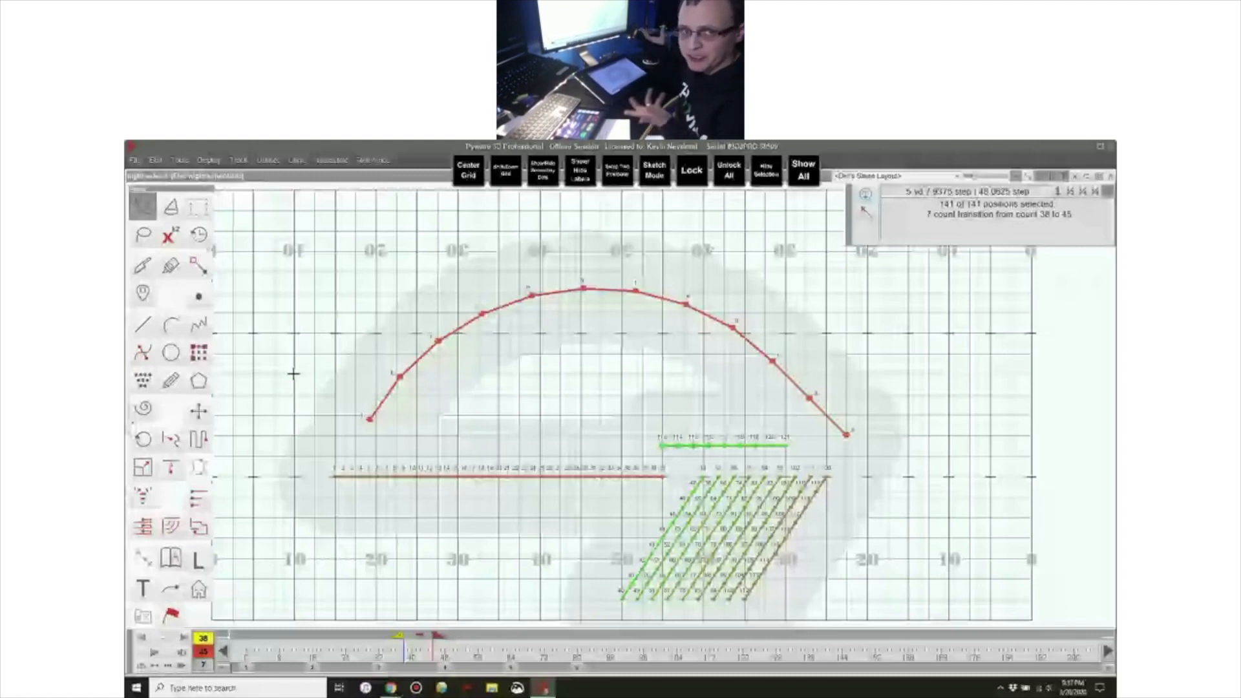
- Hide all selected performers and try drawing a freehand looping curve across the empty field
click(766, 170)
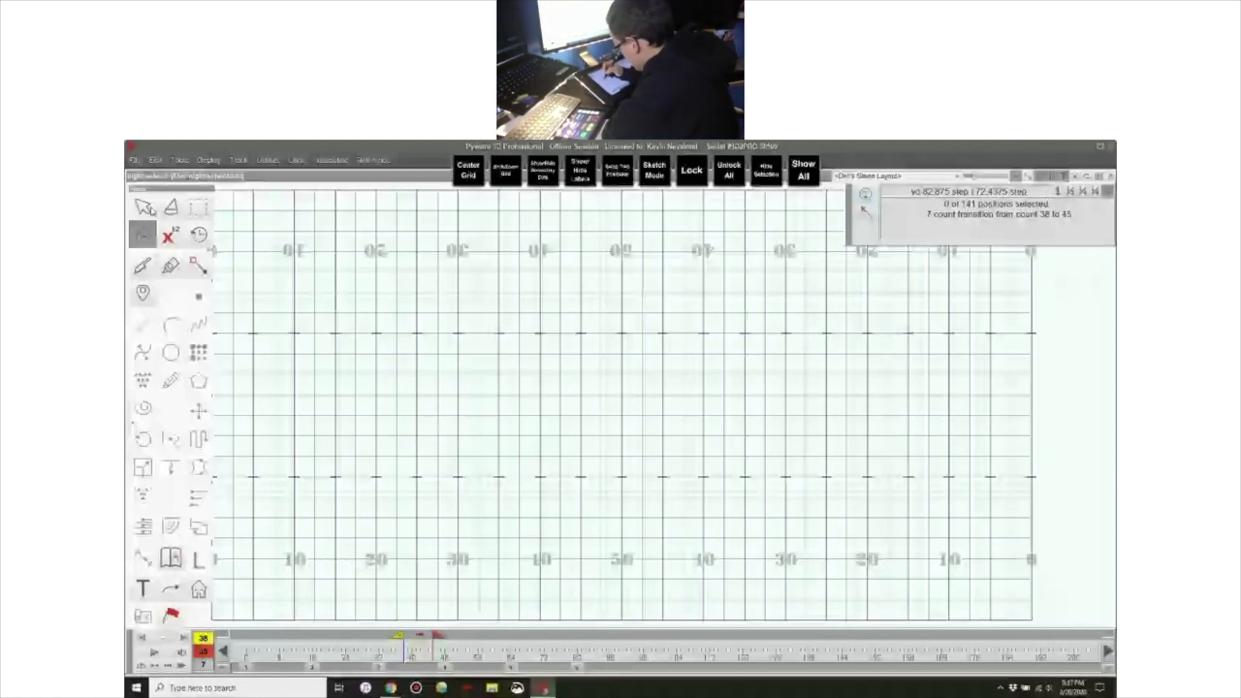
click(171, 380)
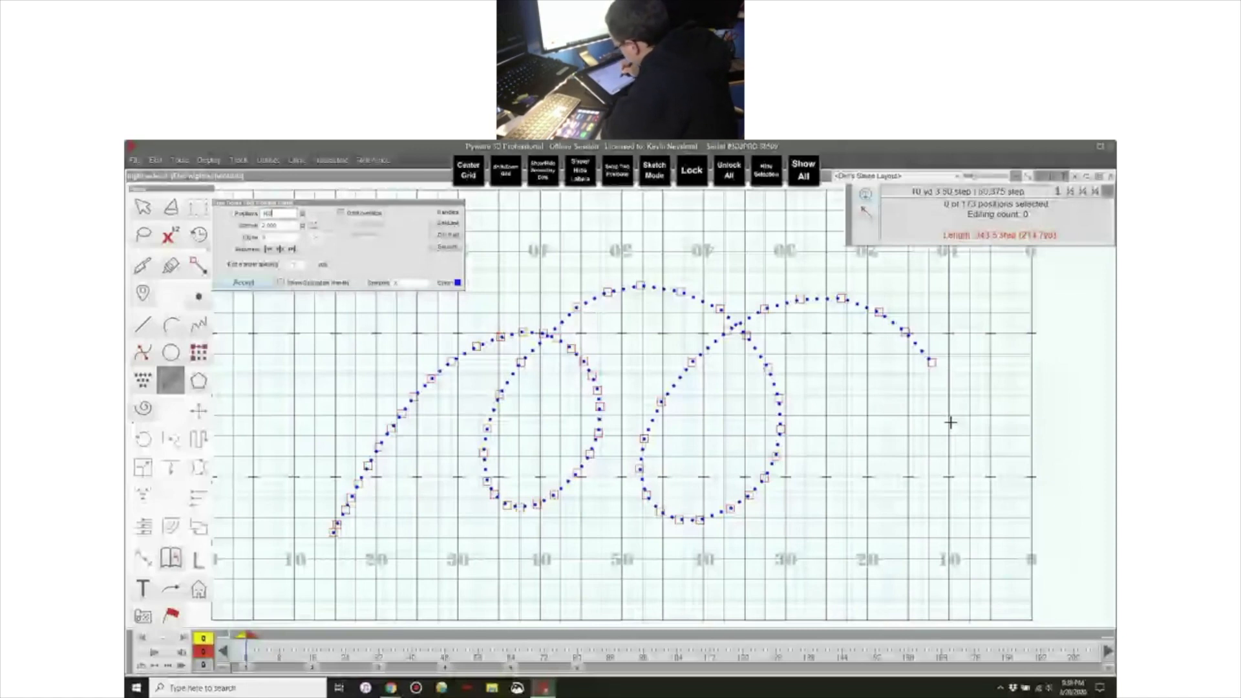
drag(950, 422, 937, 480)
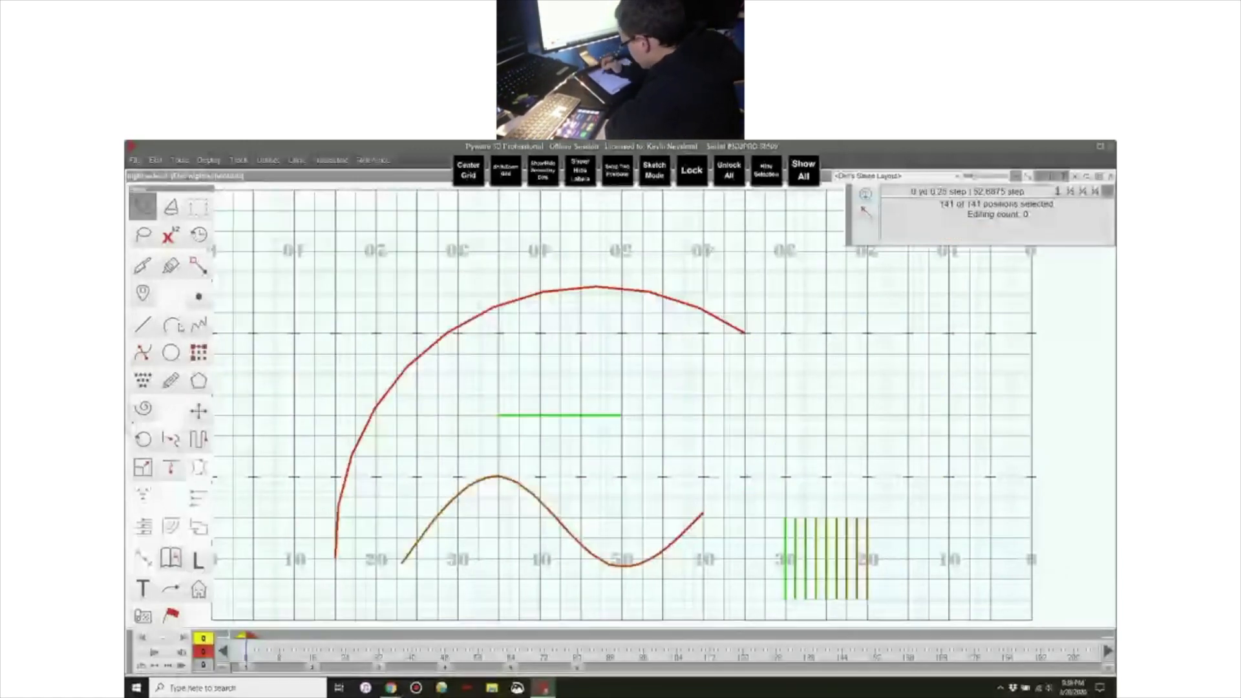
- Try sketching a freehand wavy line of performers across the field with the existing performers hidden
key(ctrl+h)
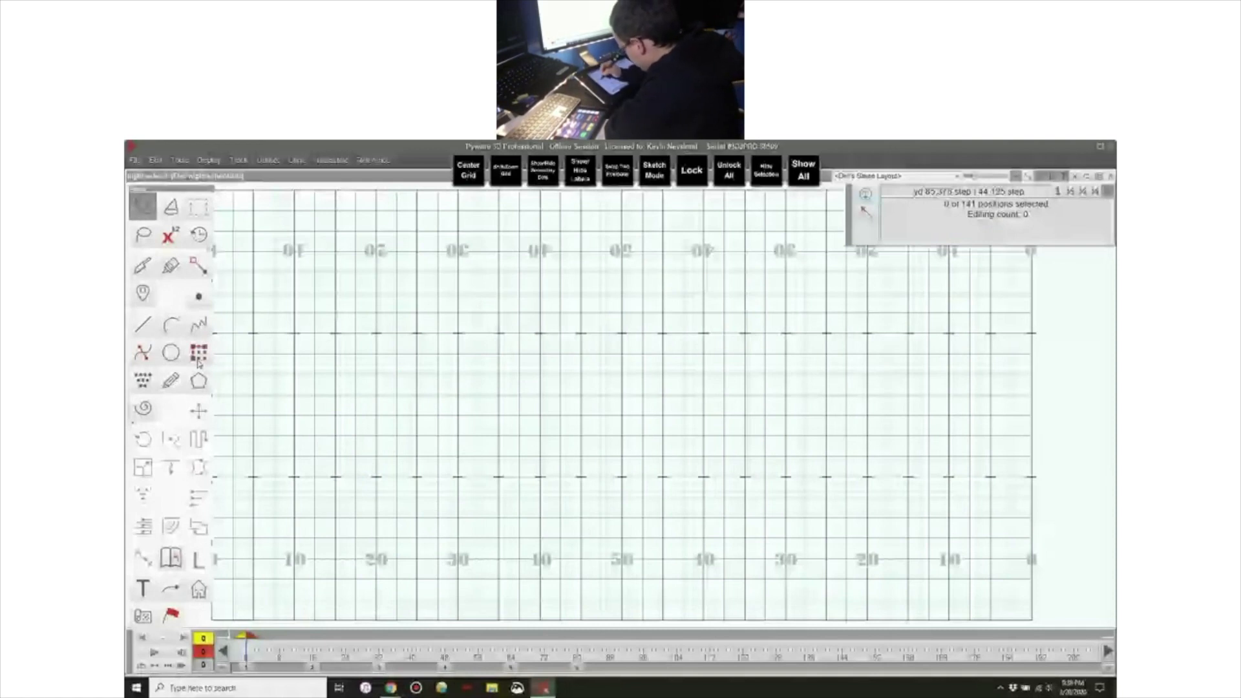
click(170, 381)
drag(315, 326, 689, 449)
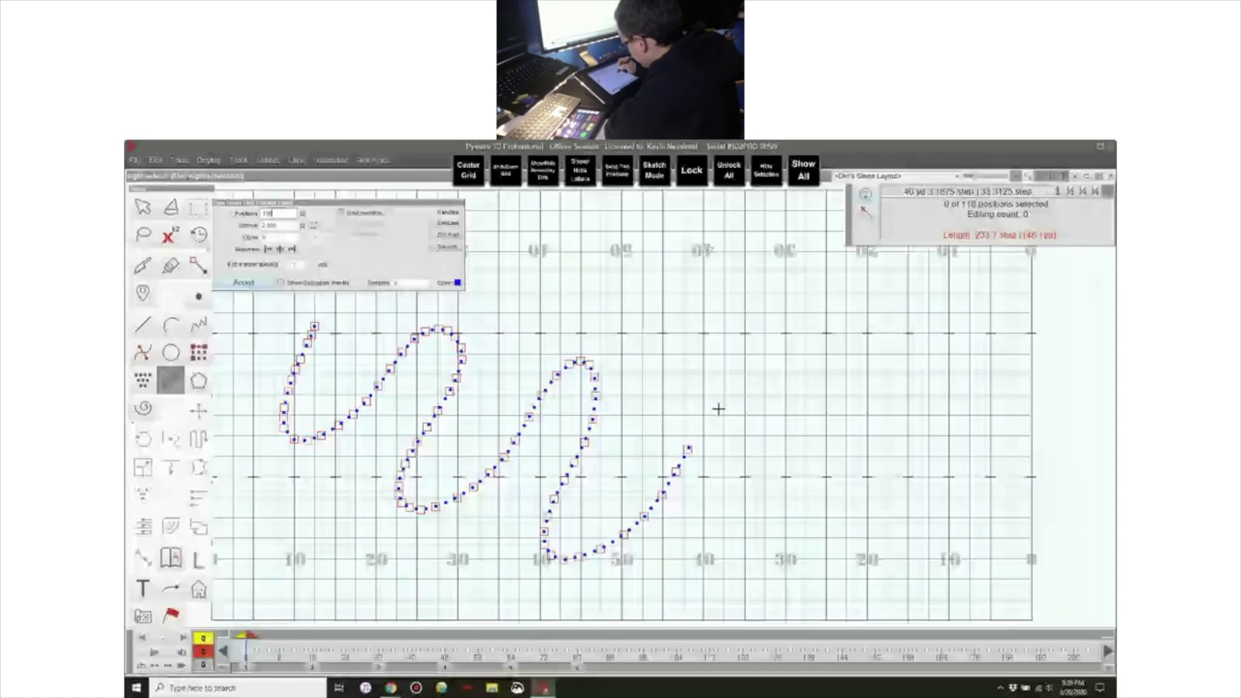
mouse_move(718, 409)
mouse_down()
mouse_move(753, 576)
mouse_move(859, 497)
mouse_up()
click(140, 215)
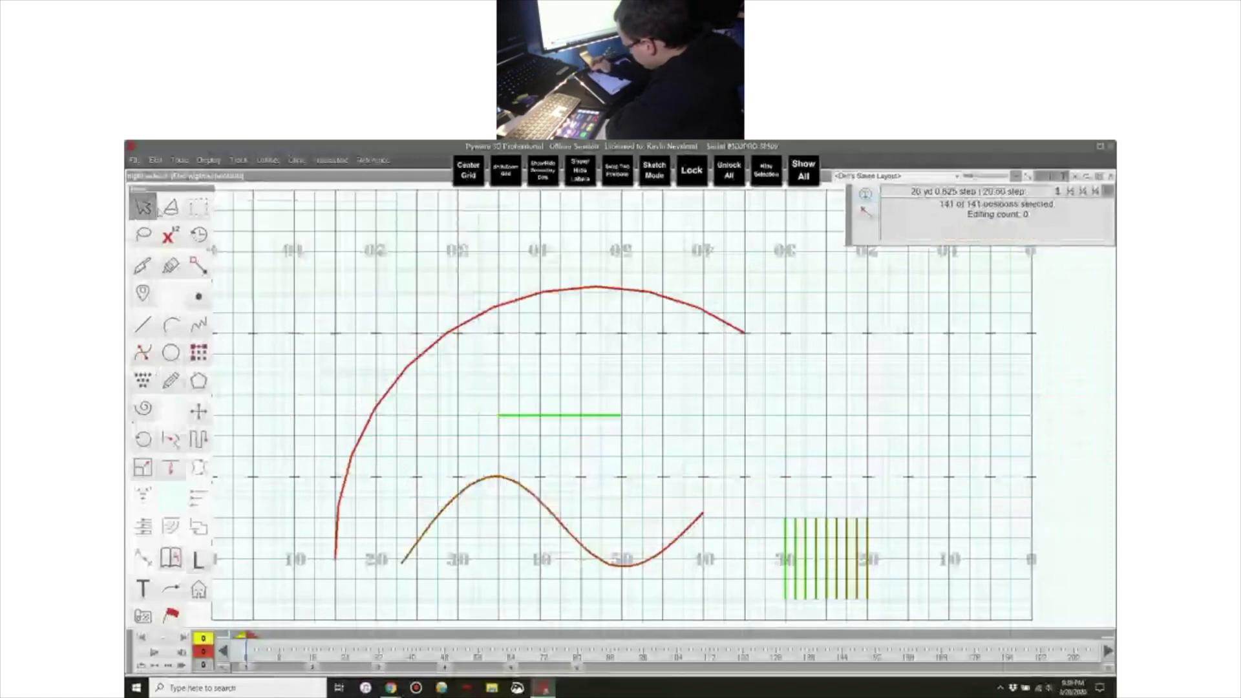
- Hide the existing performers and add a 9 by 13 block between the 20 and 30 yard lines plus single performers around the 45
click(661, 583)
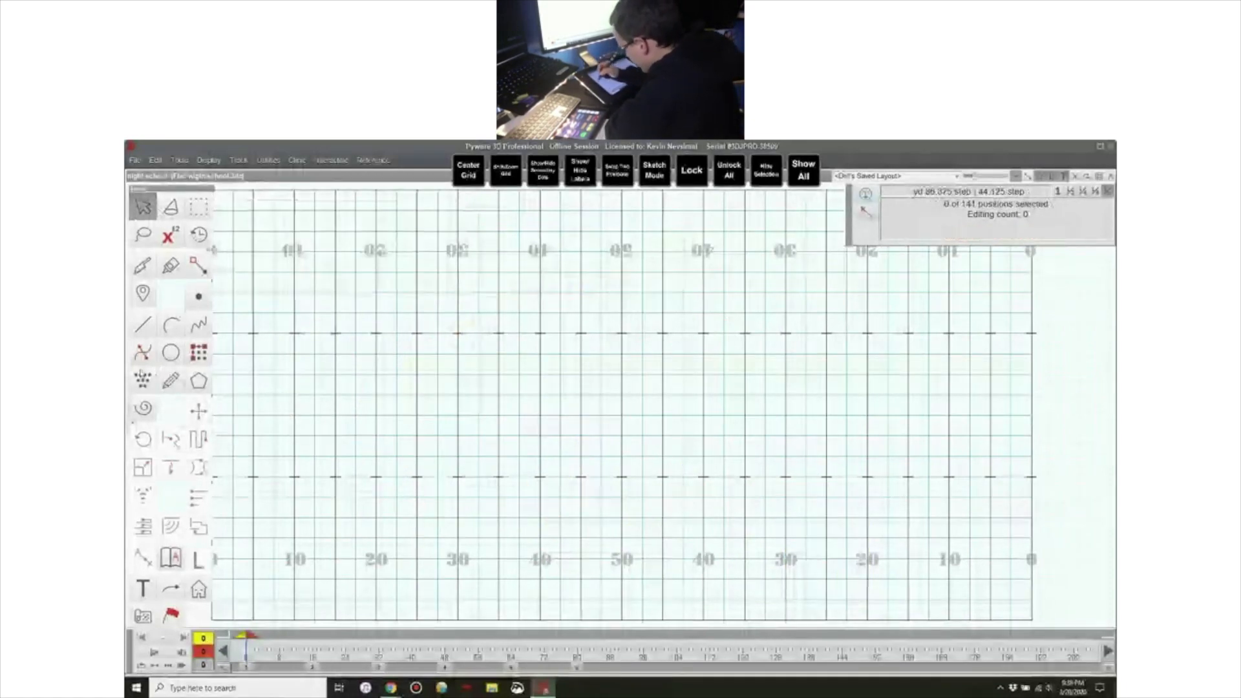
click(202, 351)
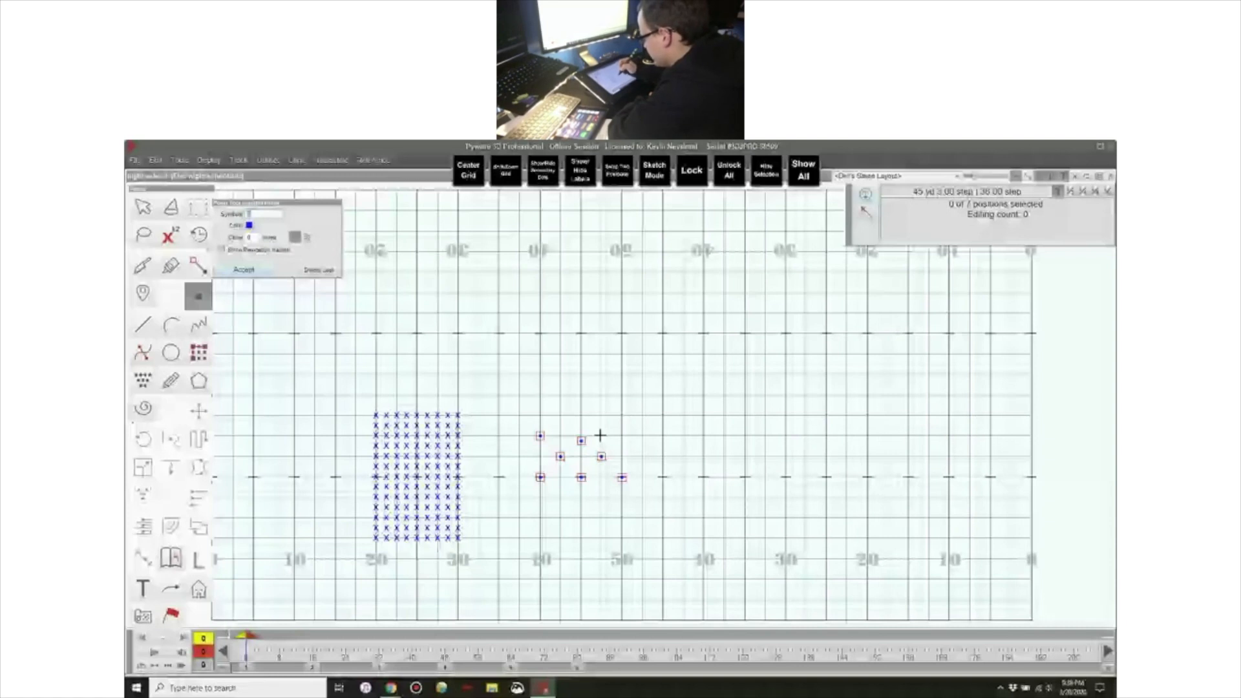
drag(582, 440, 581, 435)
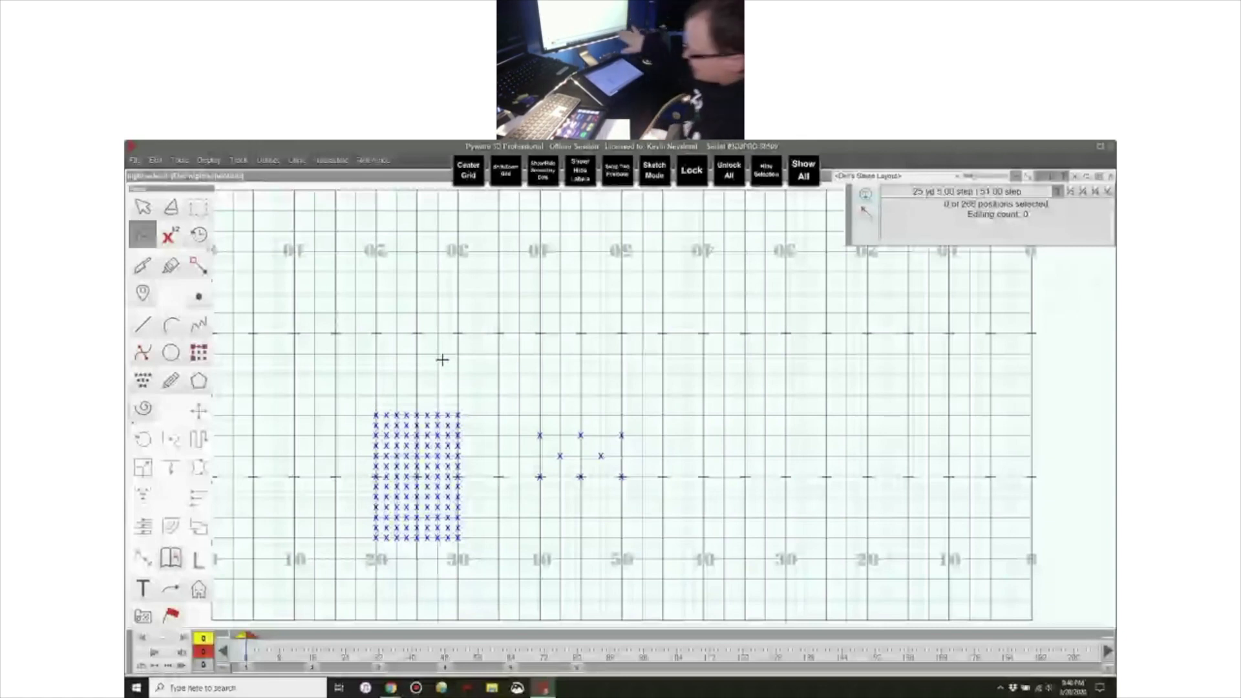
- Show all performers, then select and hide the new block between the 20 and 30 yard lines
click(134, 160)
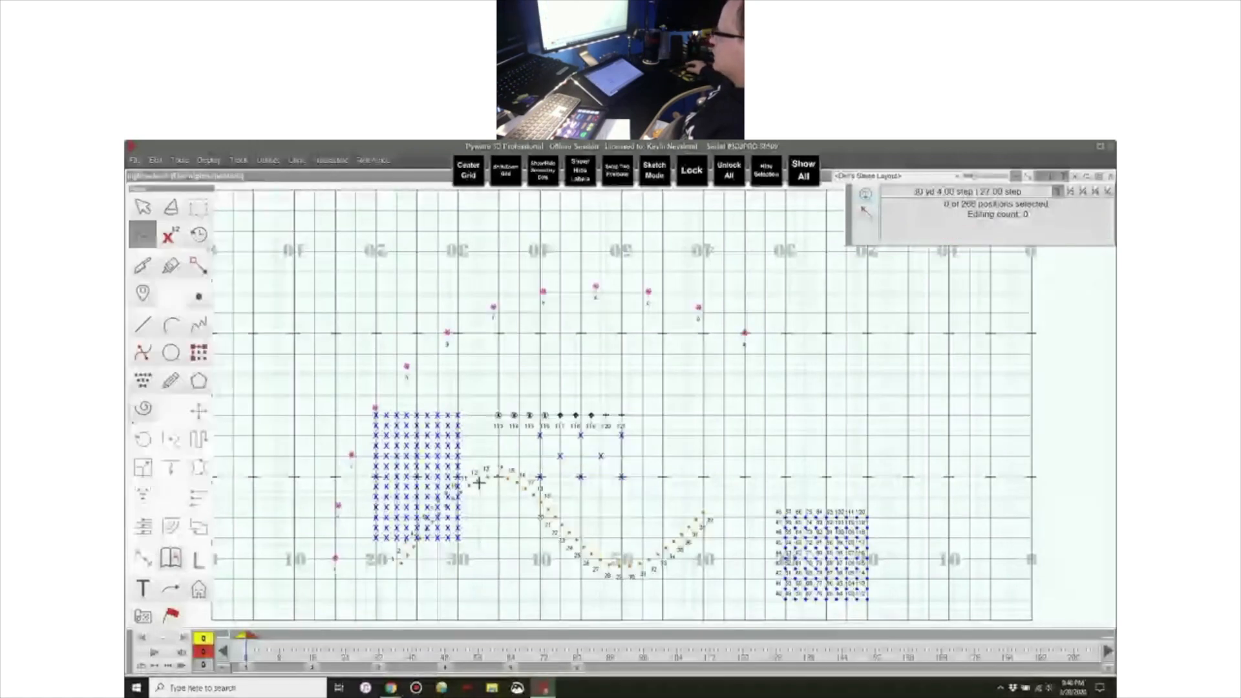
drag(479, 483, 485, 466)
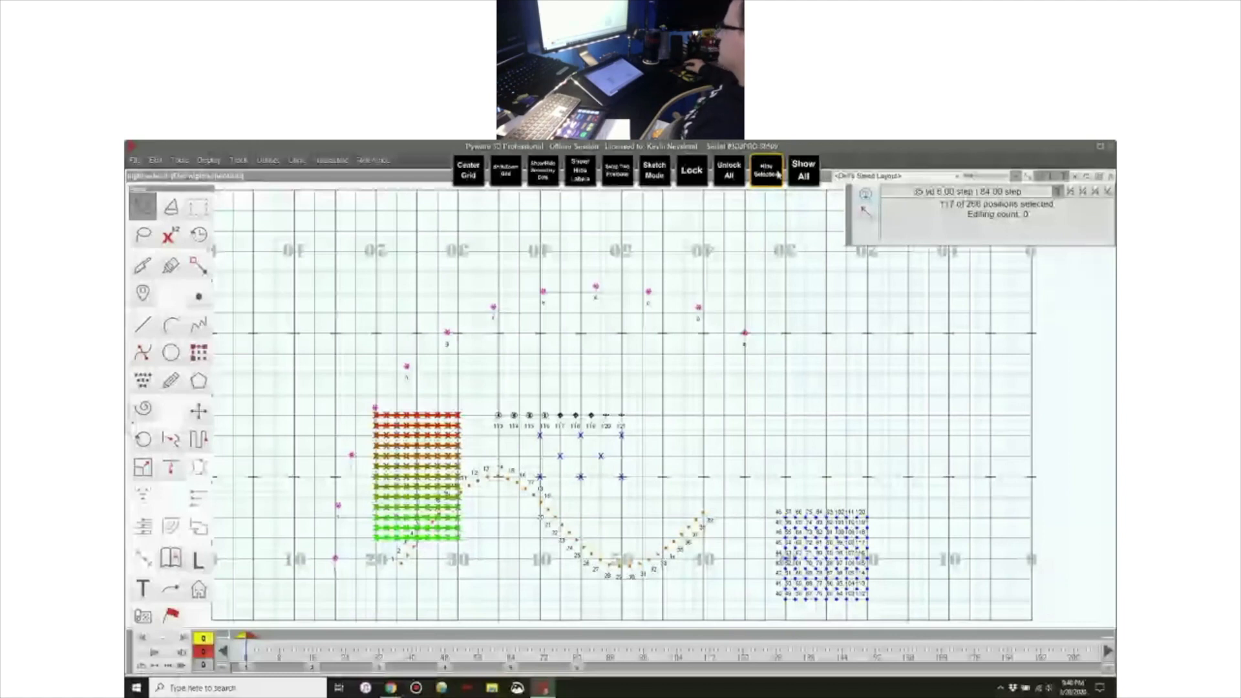
click(778, 173)
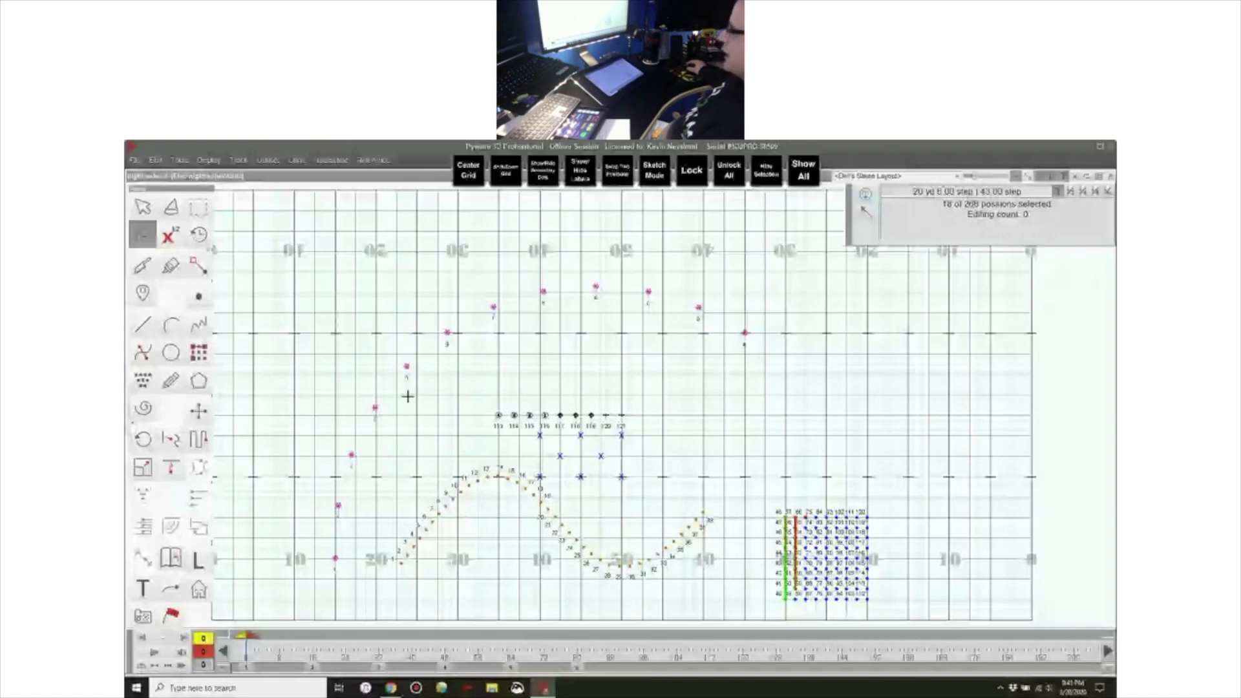
drag(397, 430, 360, 598)
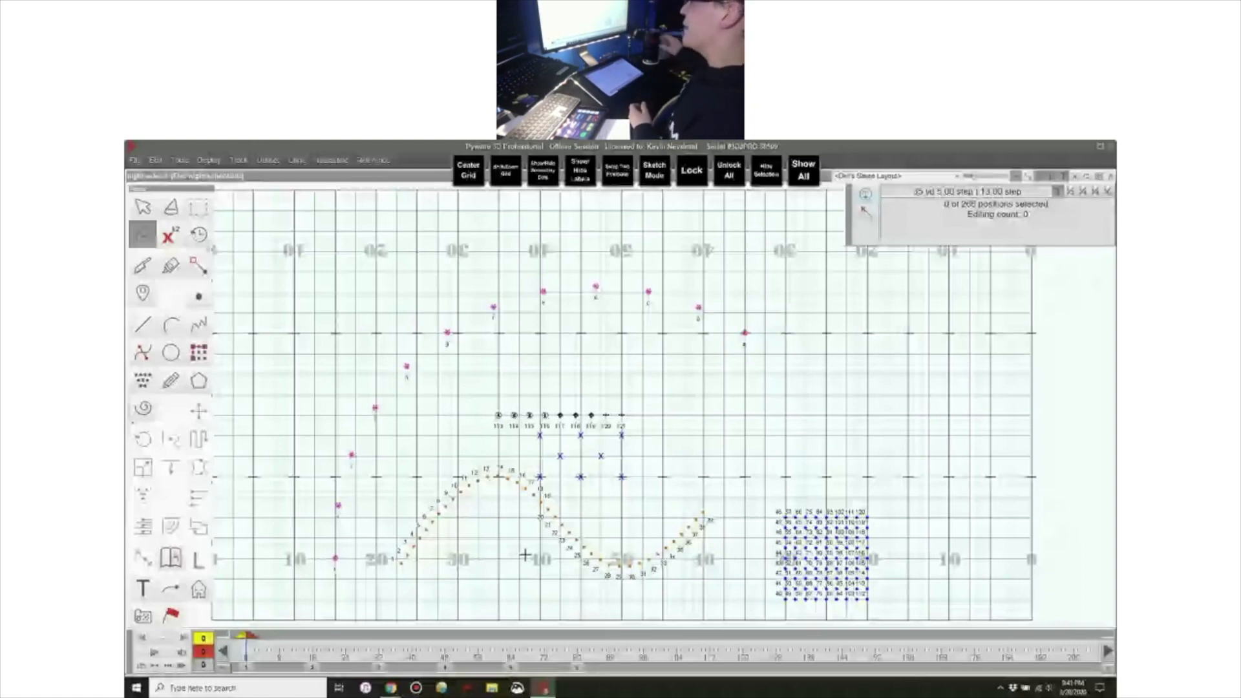
- Advance to the transition from count 48 to 64 and toggle the display of the secondary dots
click(517, 668)
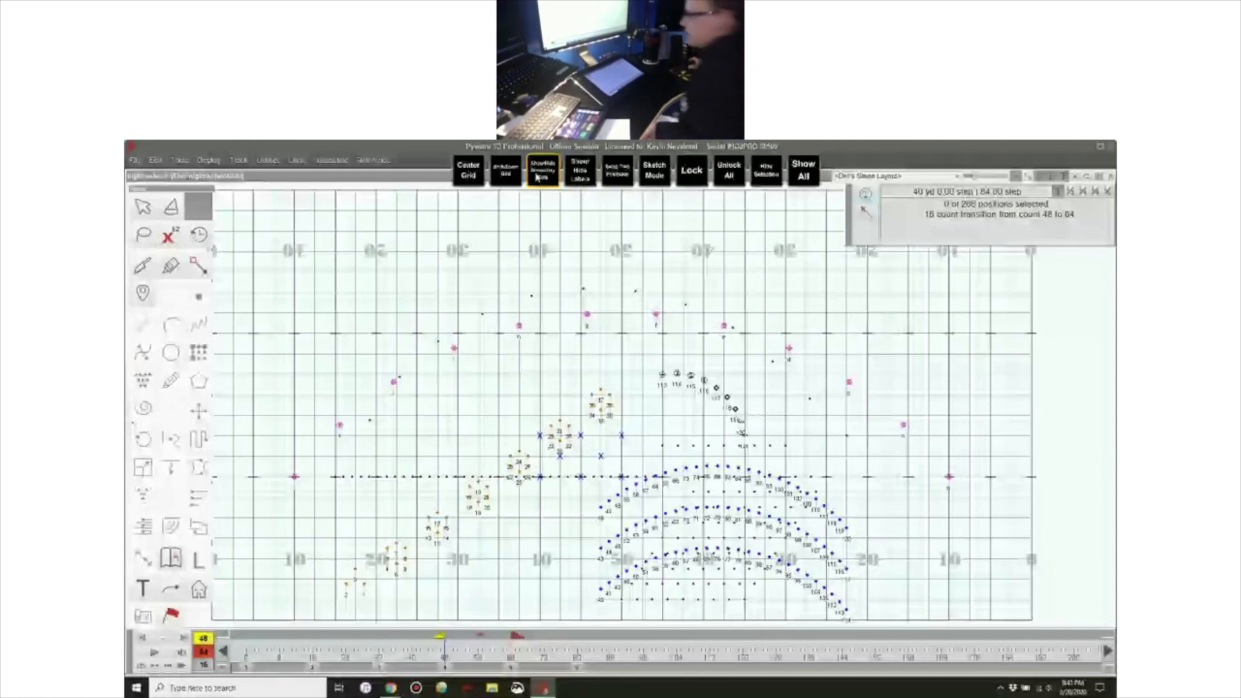
click(537, 175)
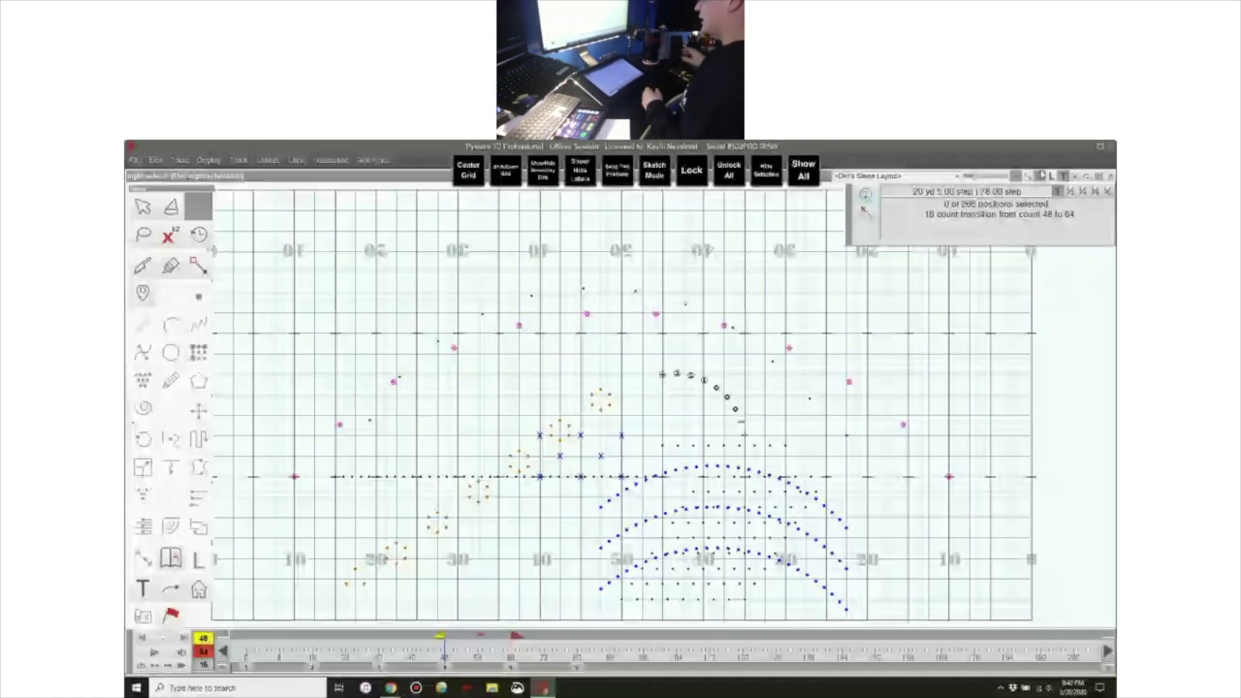
- Try the Swap Two Positions command with no performers selected
click(622, 177)
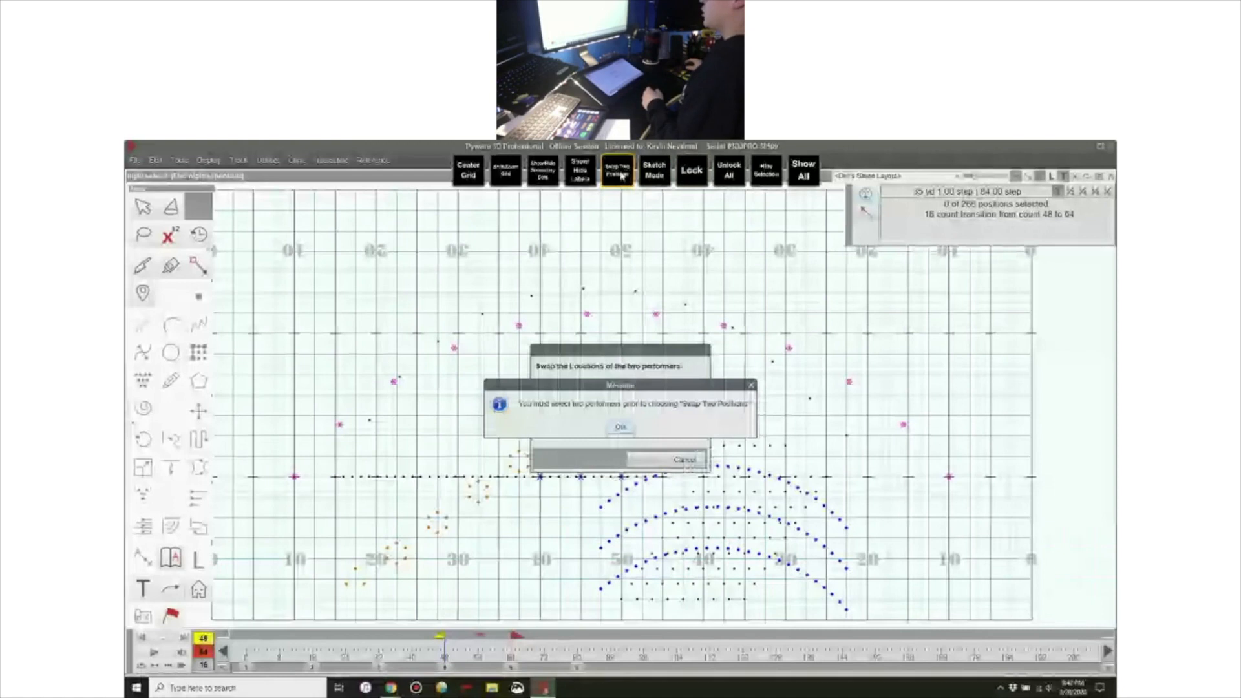
click(620, 427)
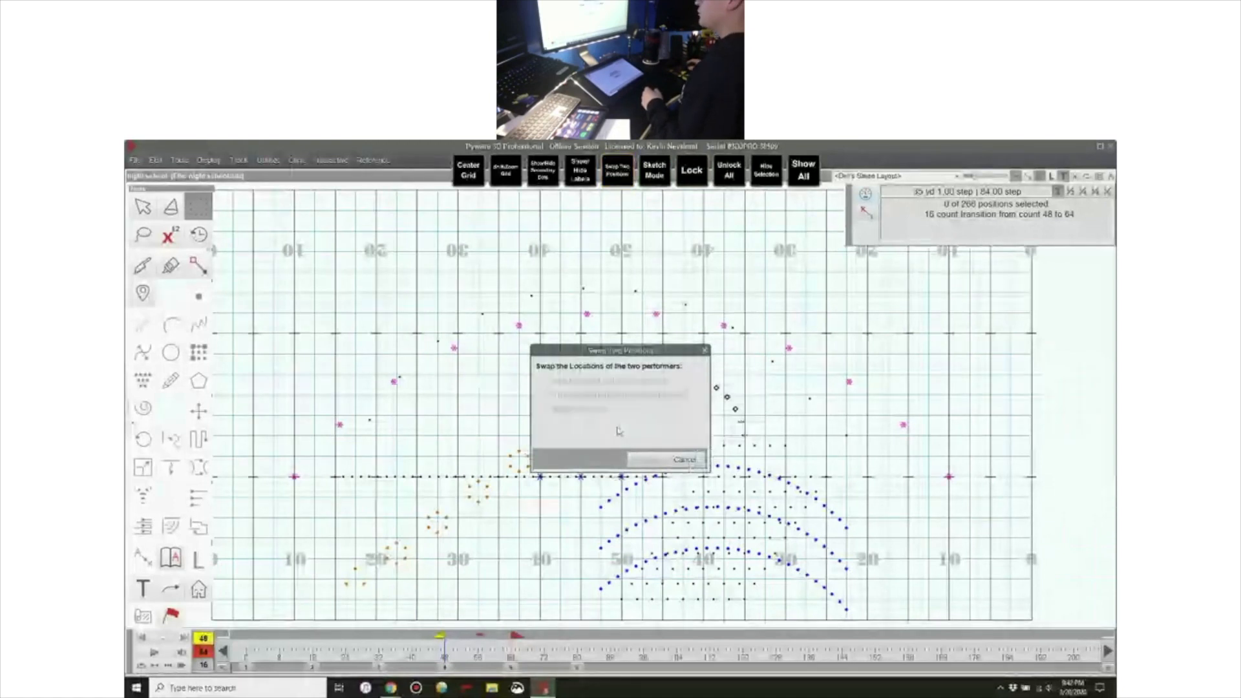
click(705, 351)
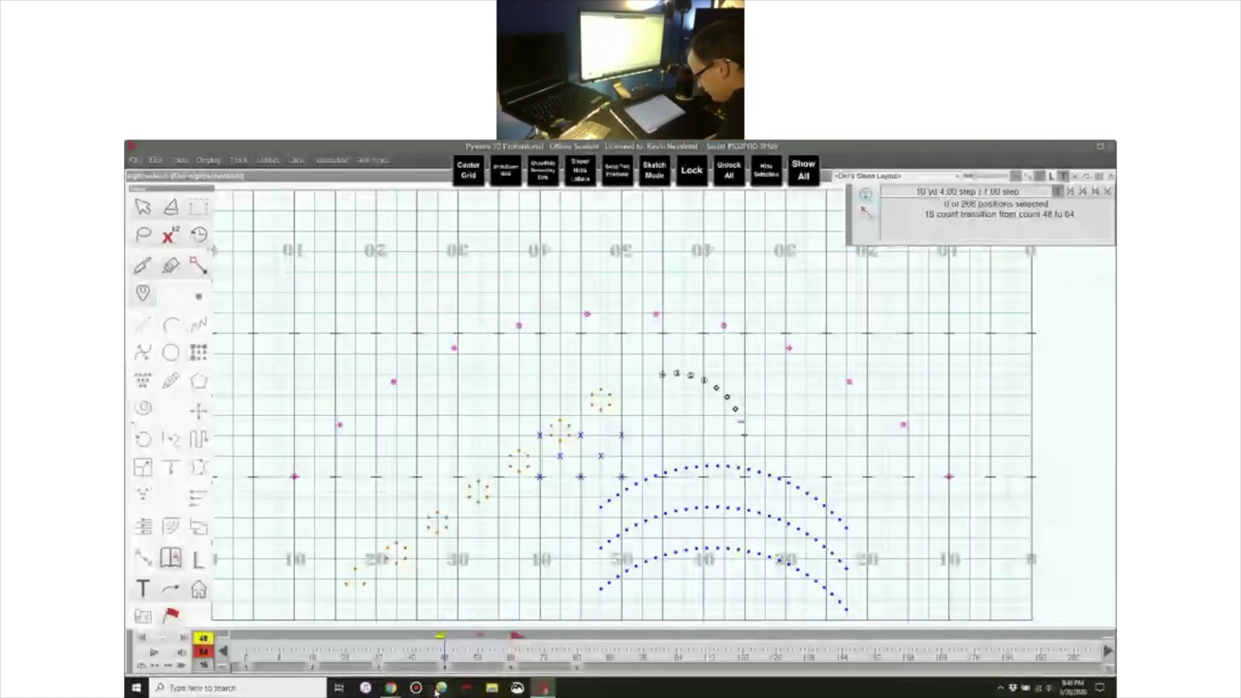
- Bring up the radial tool menu over the field and open its Menu Designer settings
key(F1)
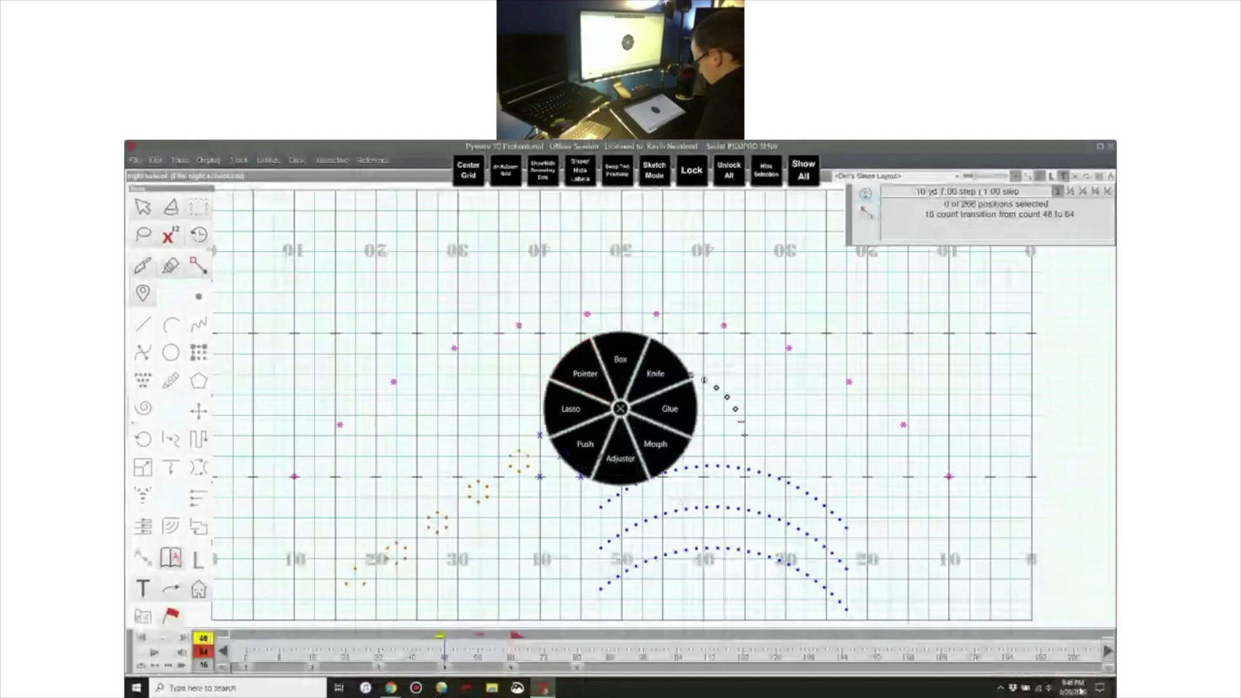
click(1001, 688)
right_click(980, 626)
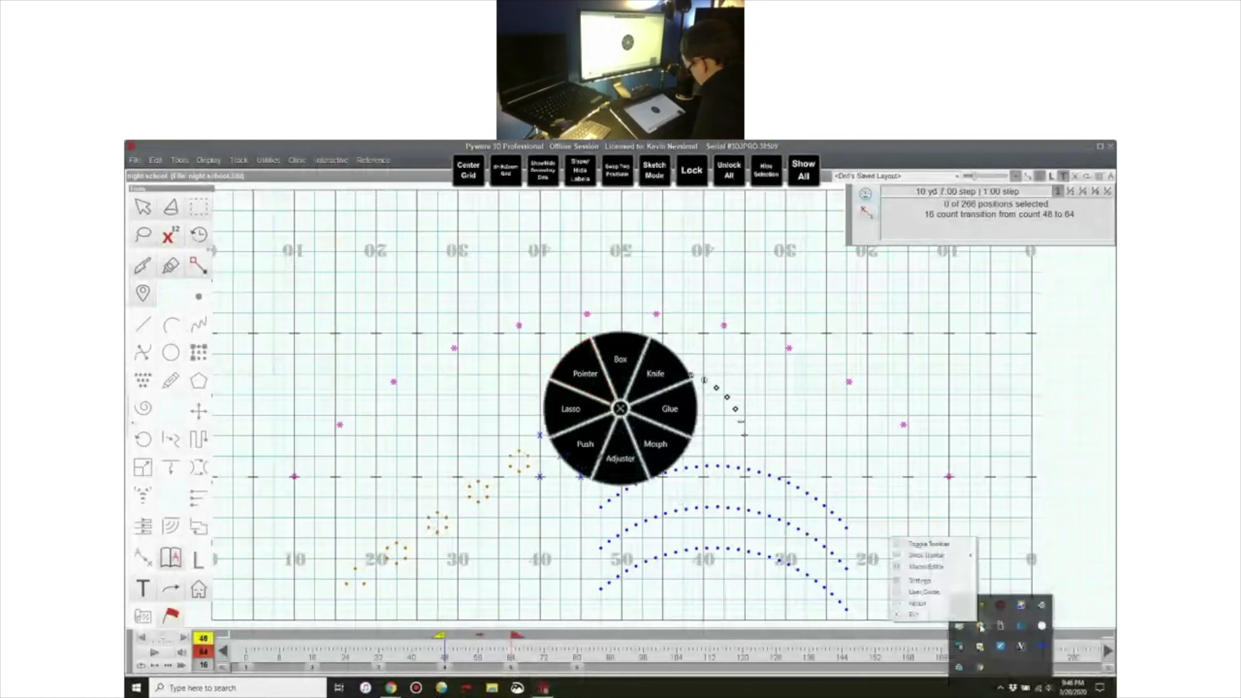
right_click(981, 626)
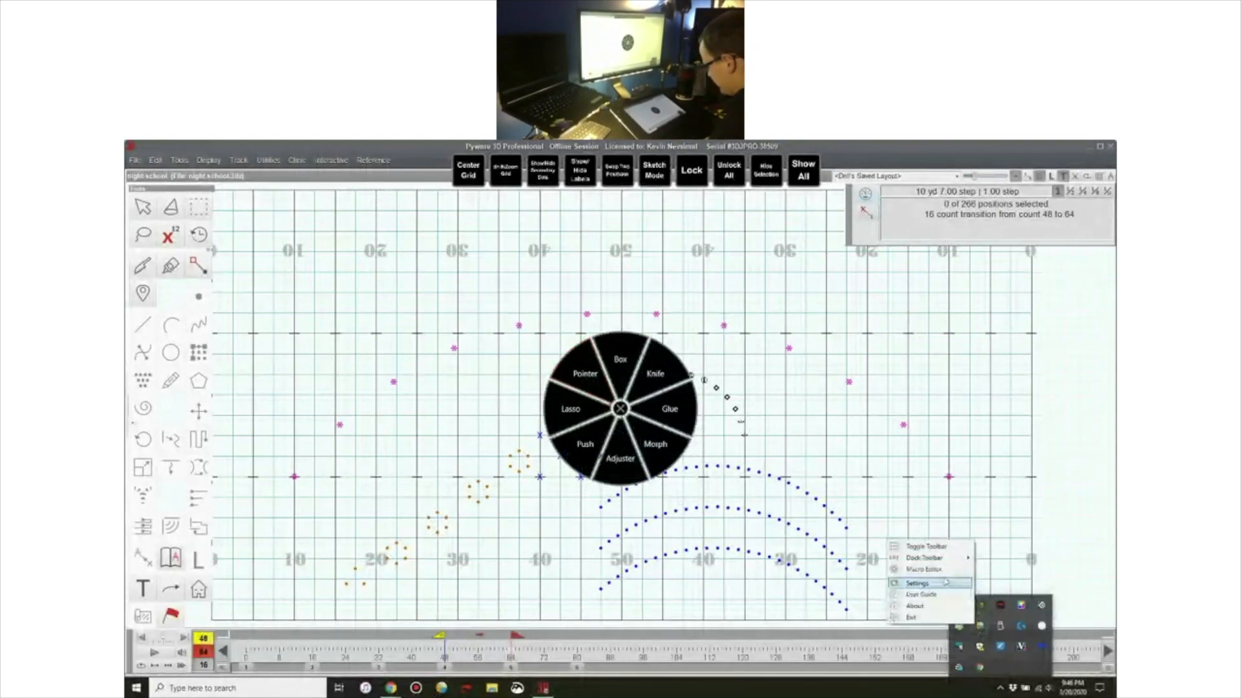
click(918, 583)
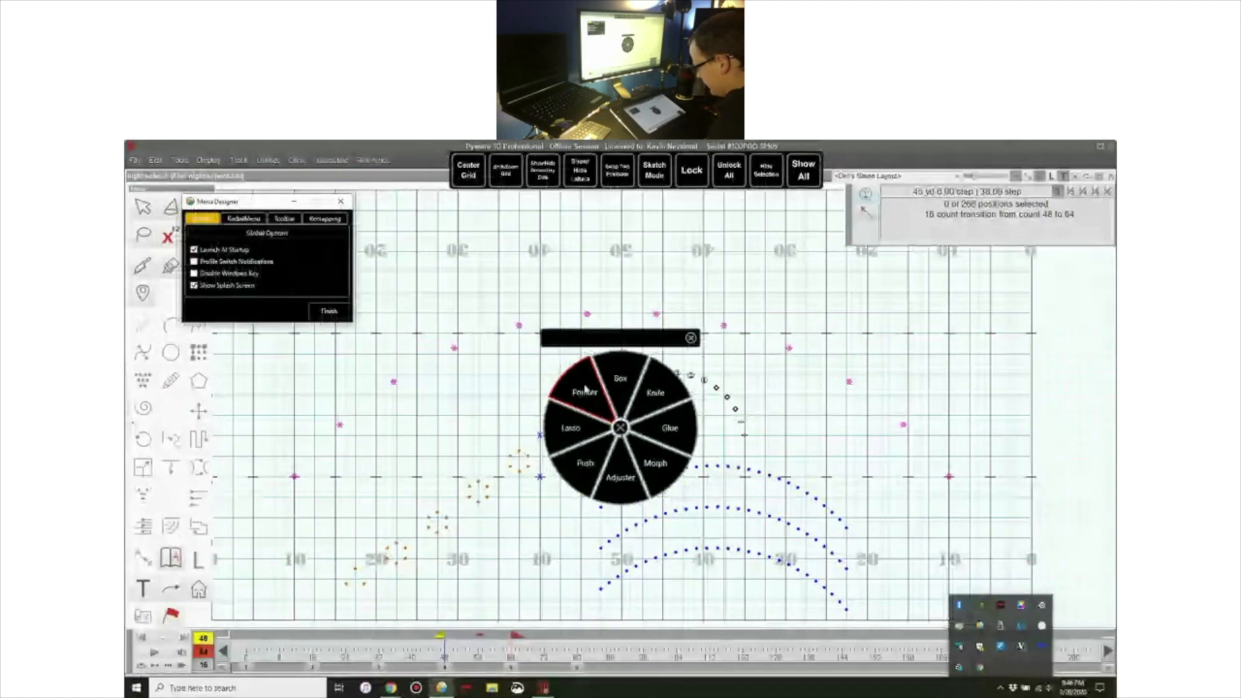
- Examine the key actions assigned to the Pointer, Lasso and Box slices of the radial menu
click(585, 388)
click(565, 428)
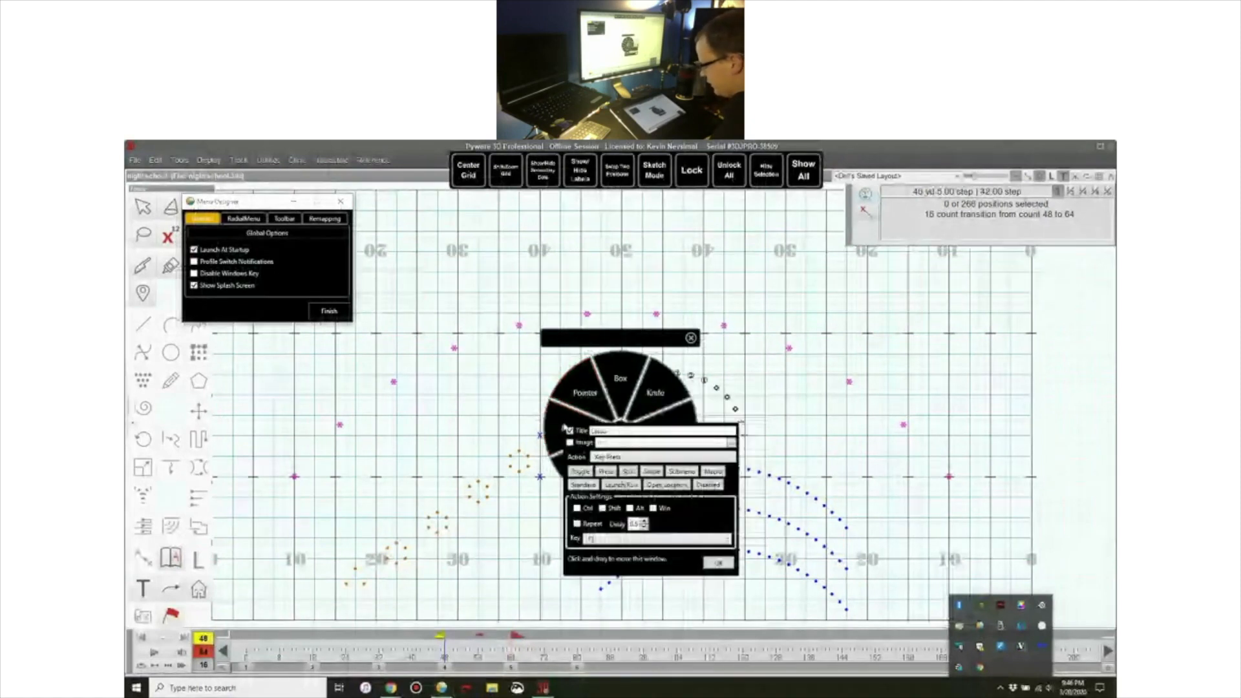
click(614, 390)
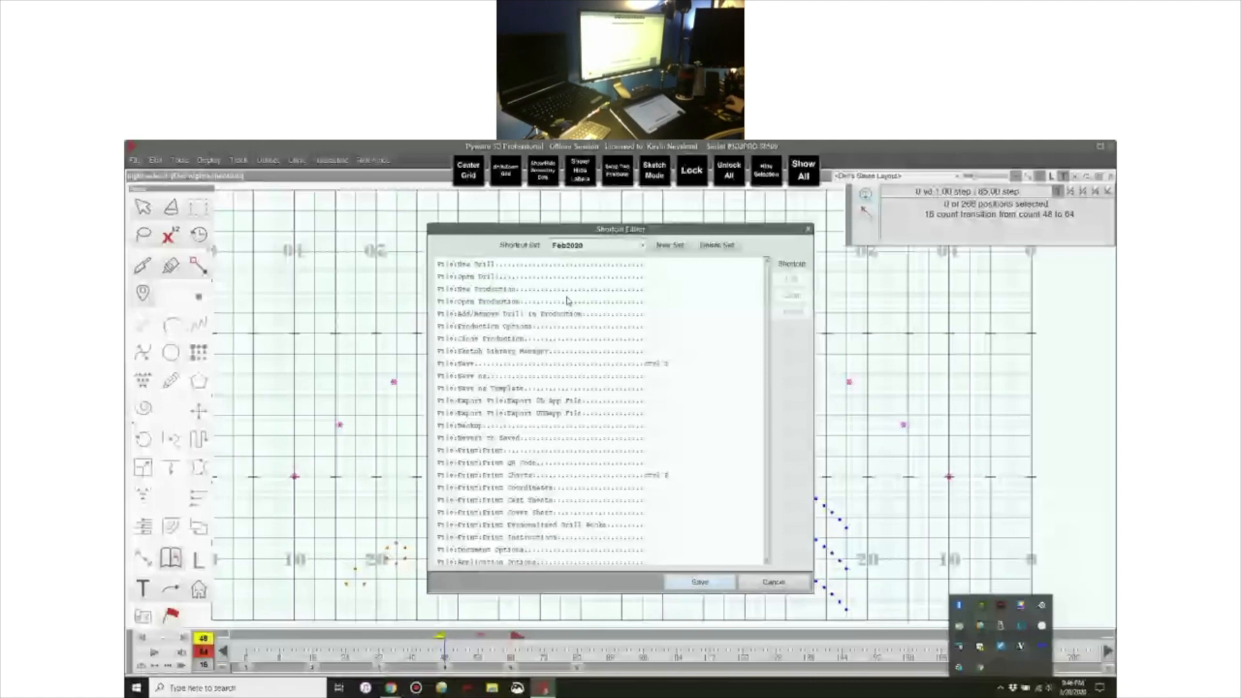
- Browse the Feb2020 shortcut set and try assigning Alt+Z to the track's Fast Animation command
scroll(568, 301, down, 10)
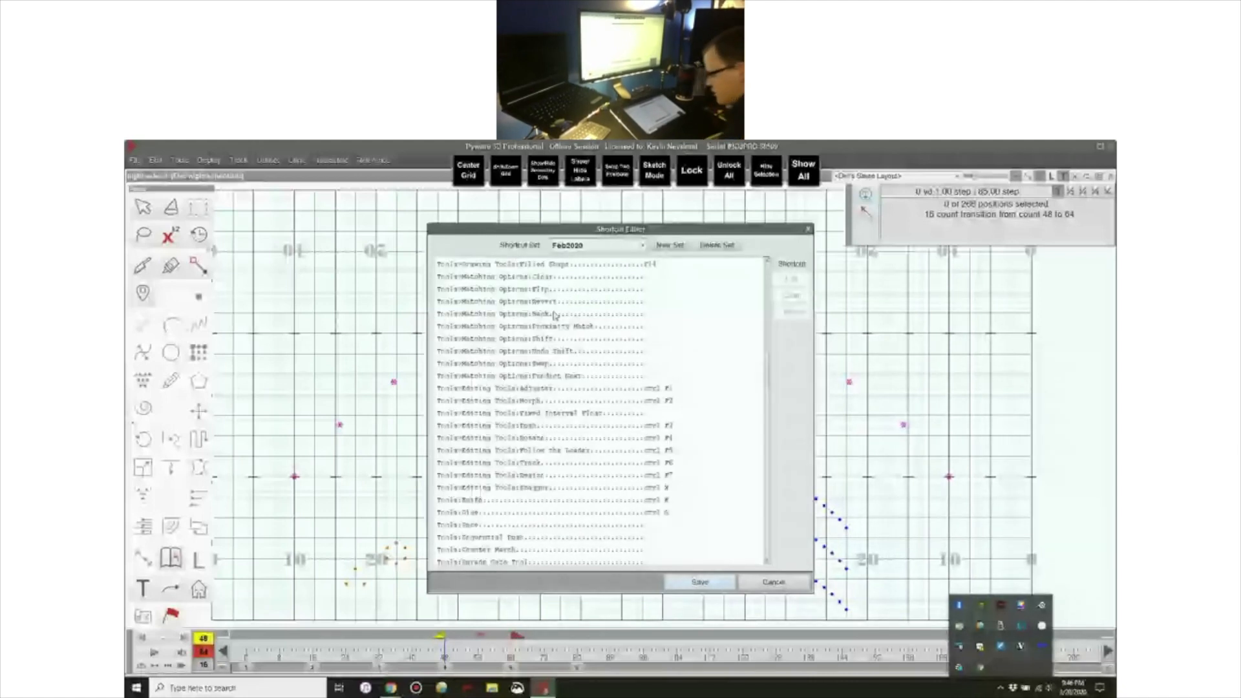
scroll(554, 315, down, 10)
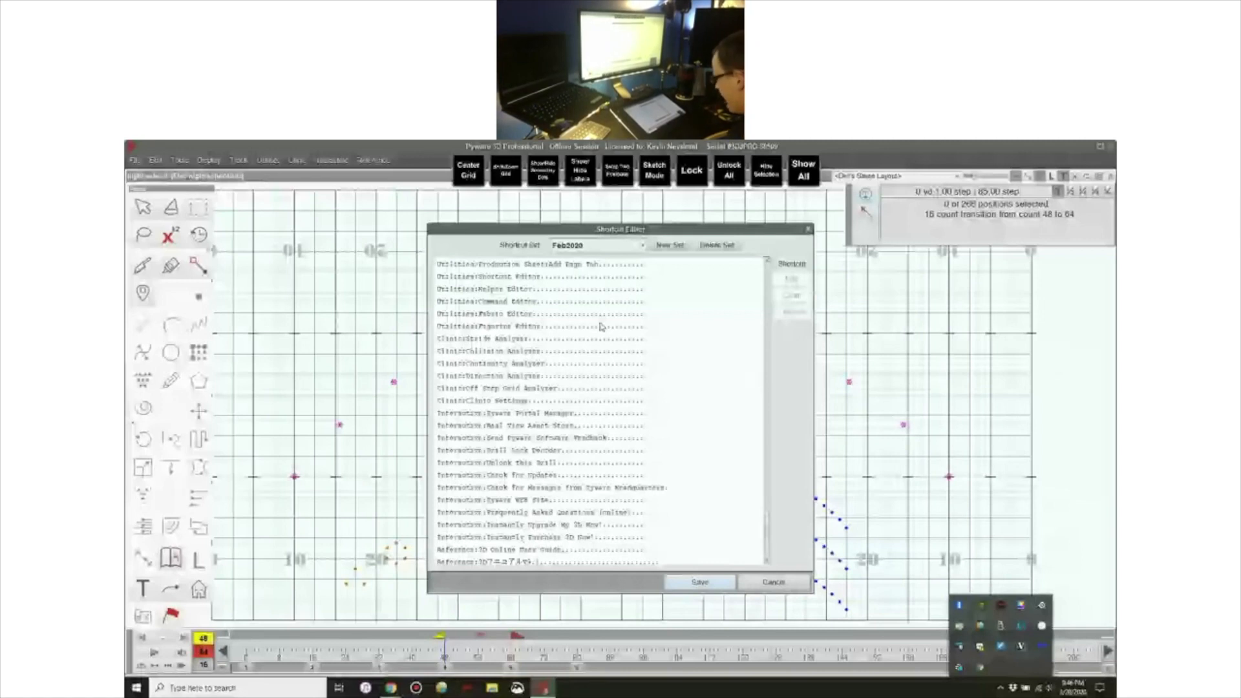
scroll(581, 330, up, 5)
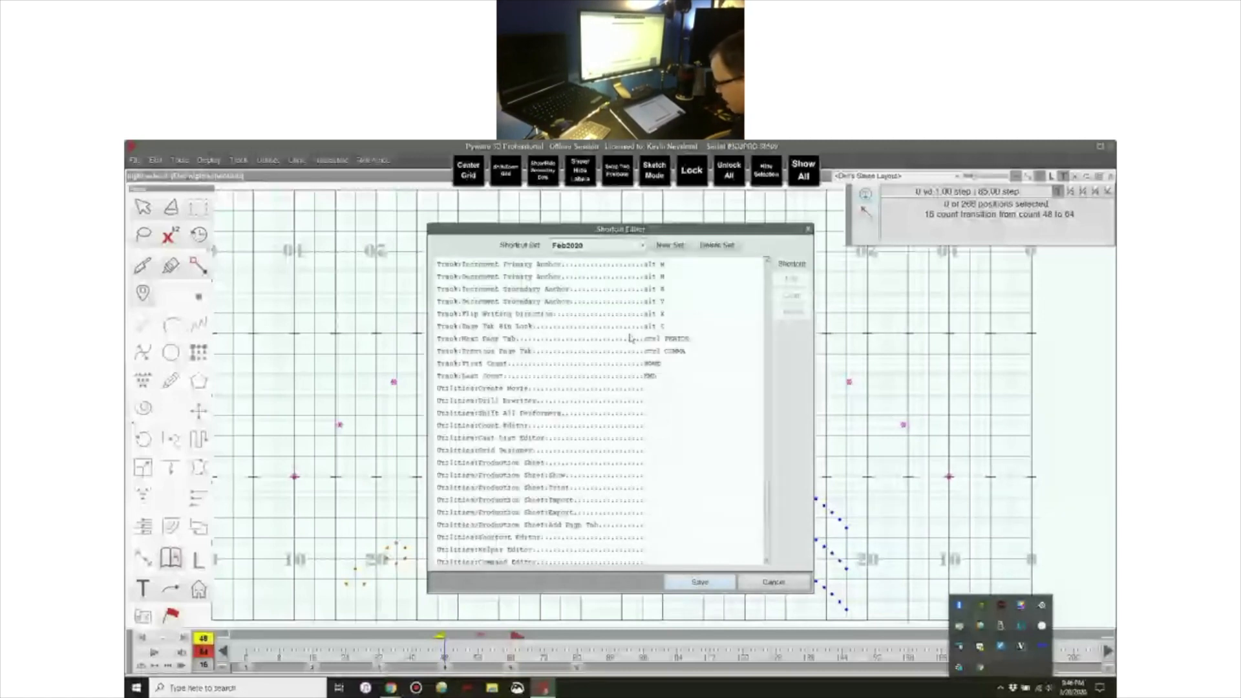
double_click(536, 337)
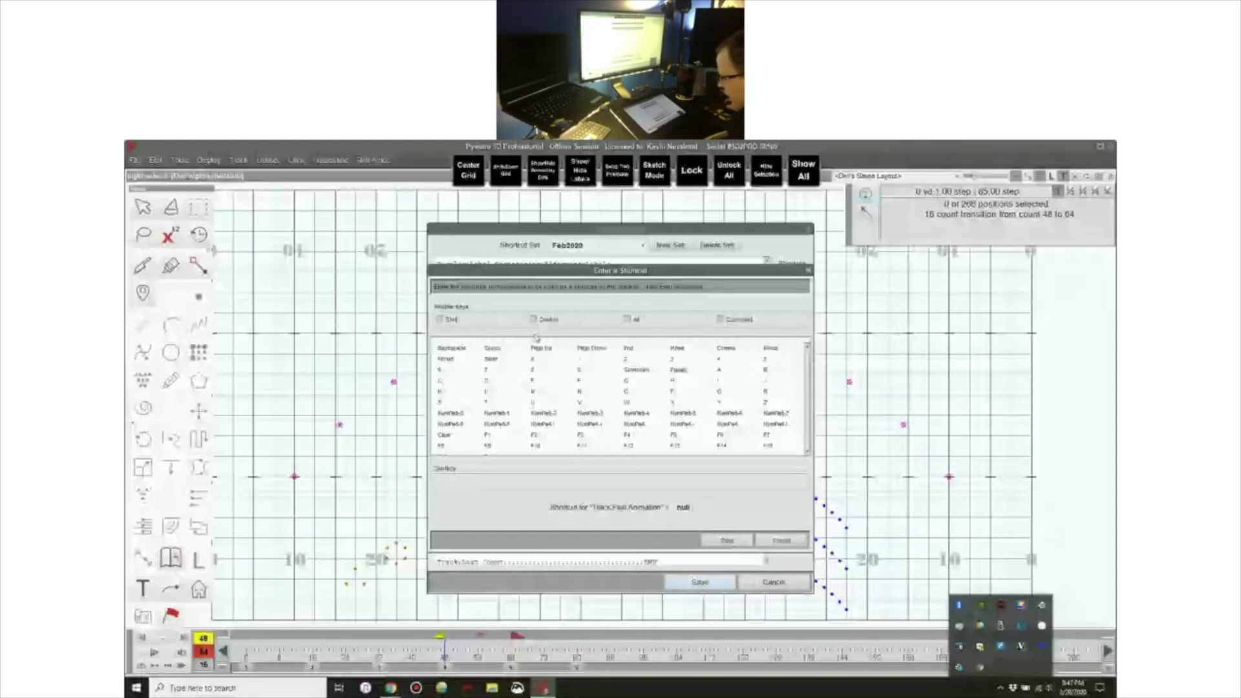
click(637, 316)
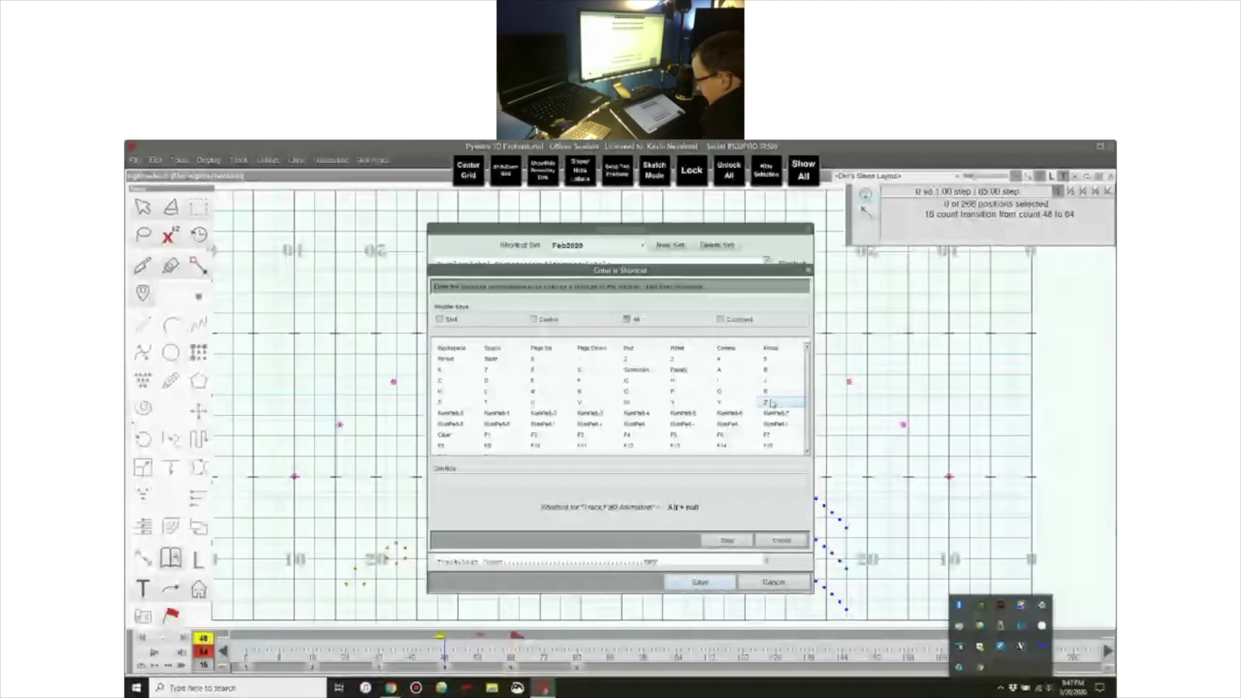
click(770, 402)
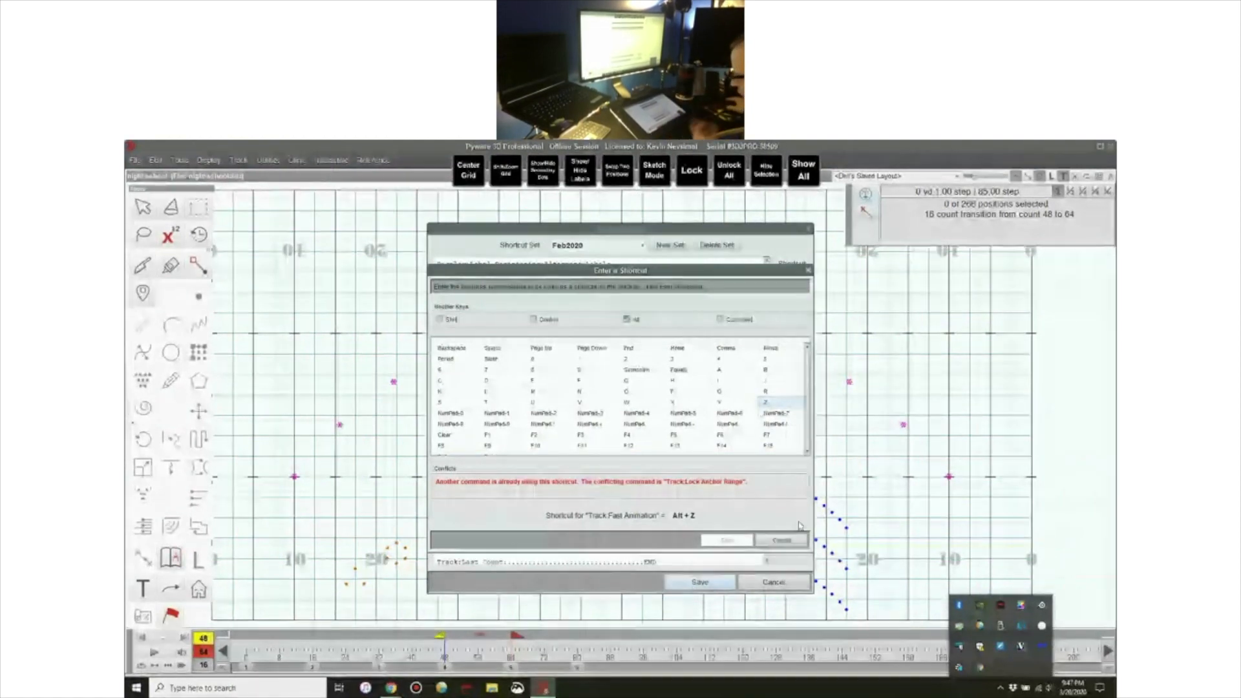
click(781, 540)
click(774, 583)
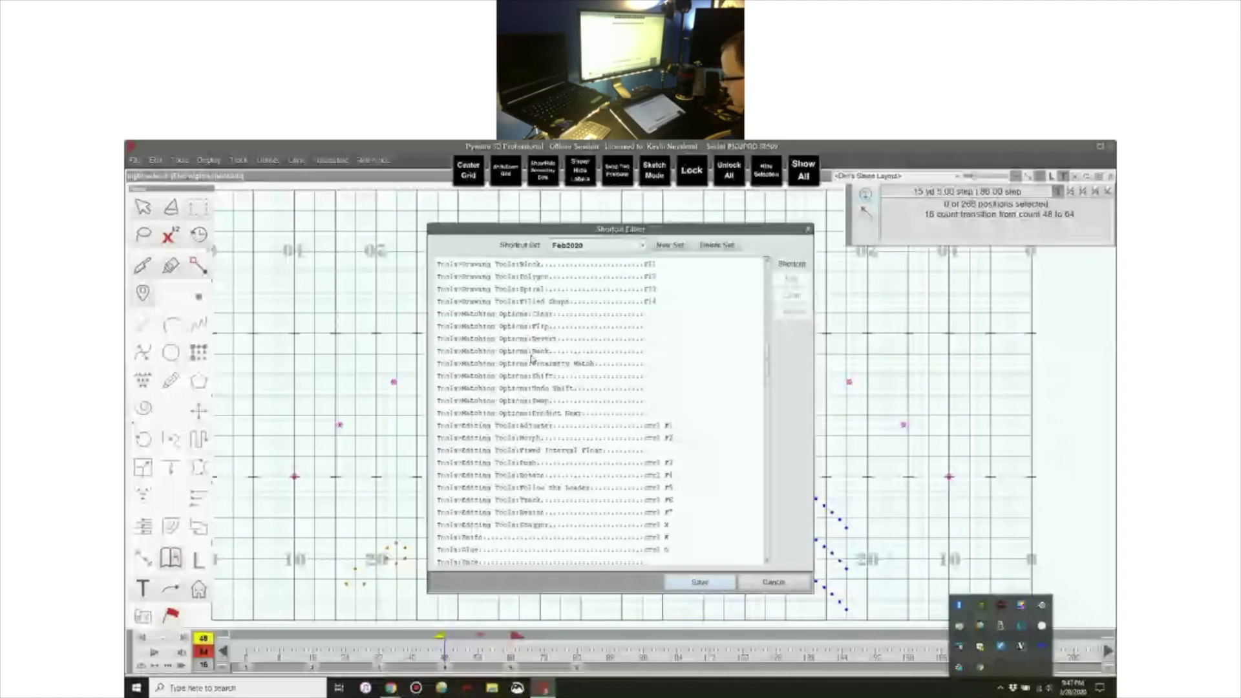
- Review the drawing tool, edit and file command shortcuts in the Feb2020 set and close the editor without saving
scroll(532, 359, up, 10)
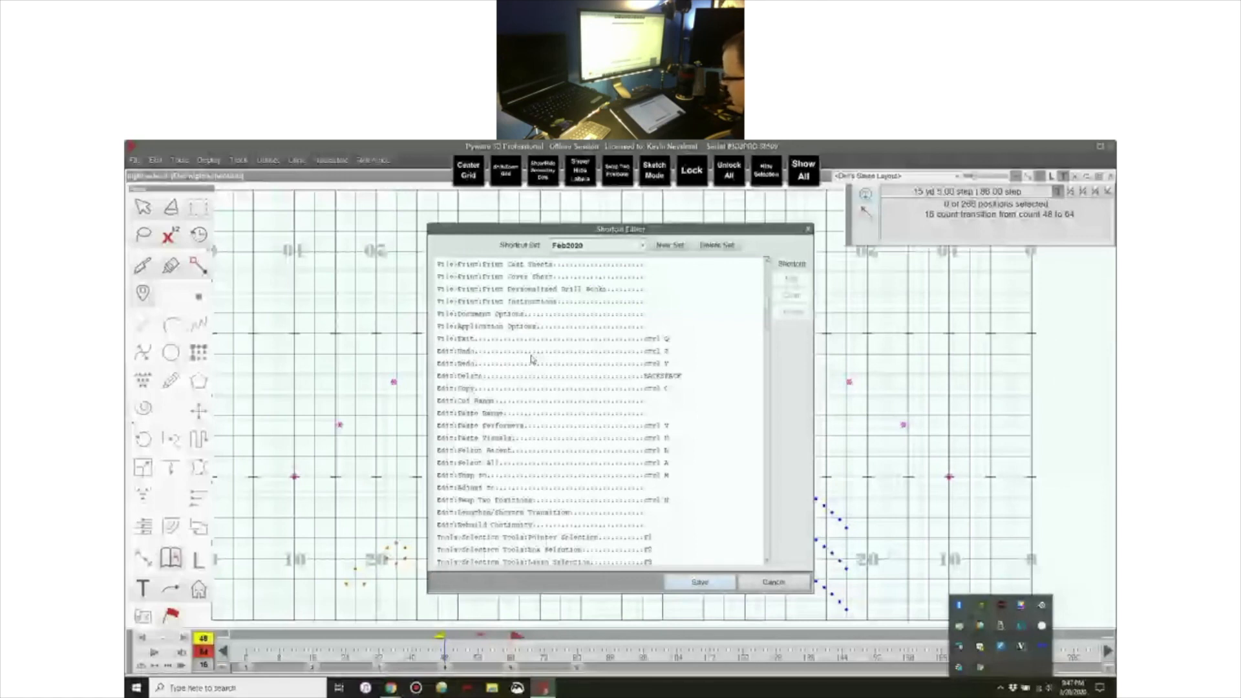
scroll(532, 359, up, 7)
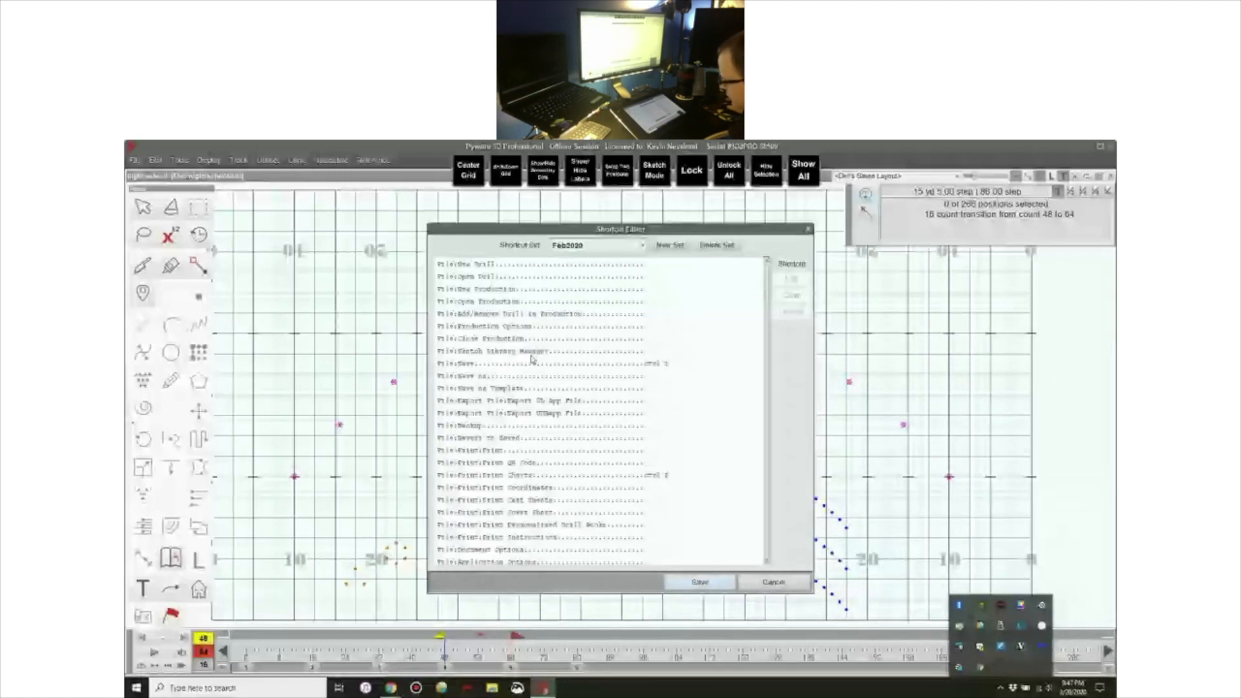
click(771, 582)
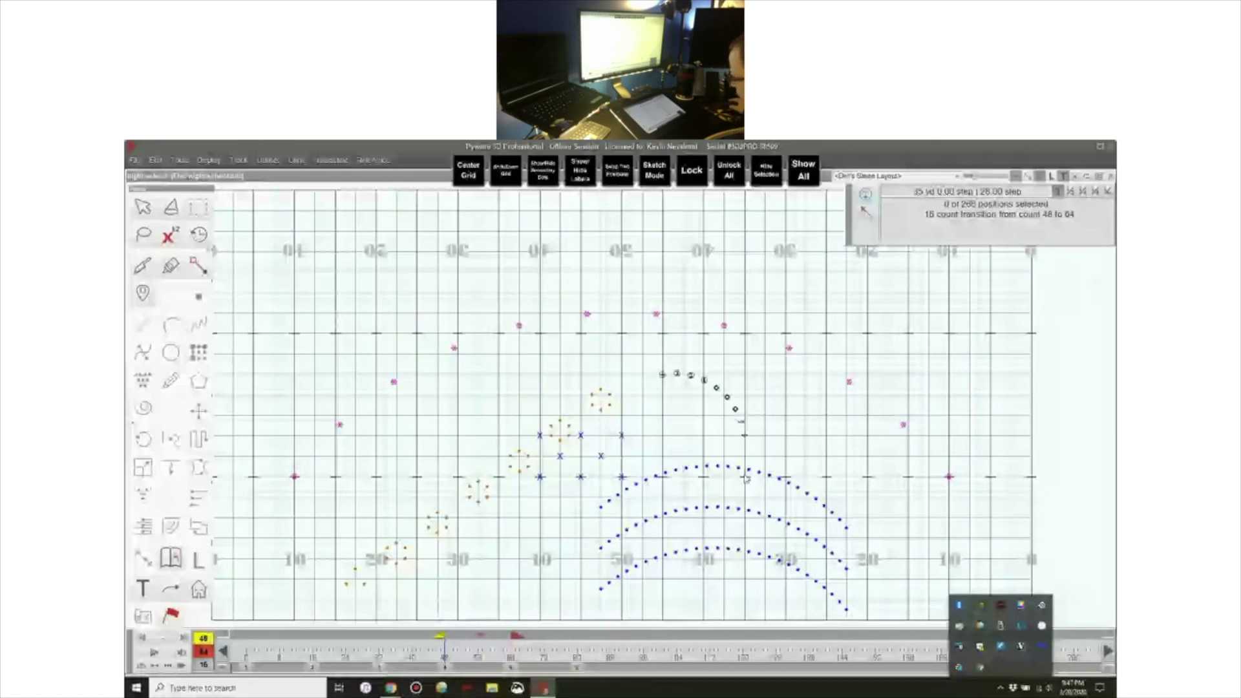
- Reopen the Menu Designer from the radial menu utility and view the radial menu's options and activation triggers
right_click(612, 356)
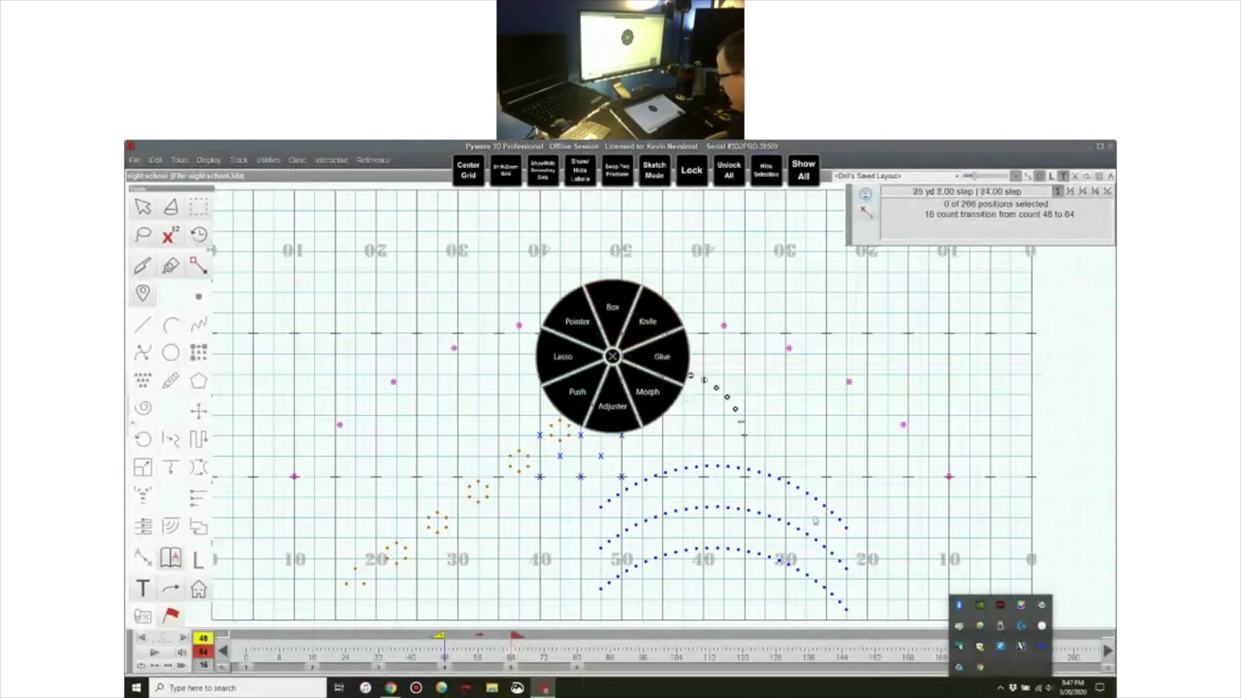
right_click(959, 622)
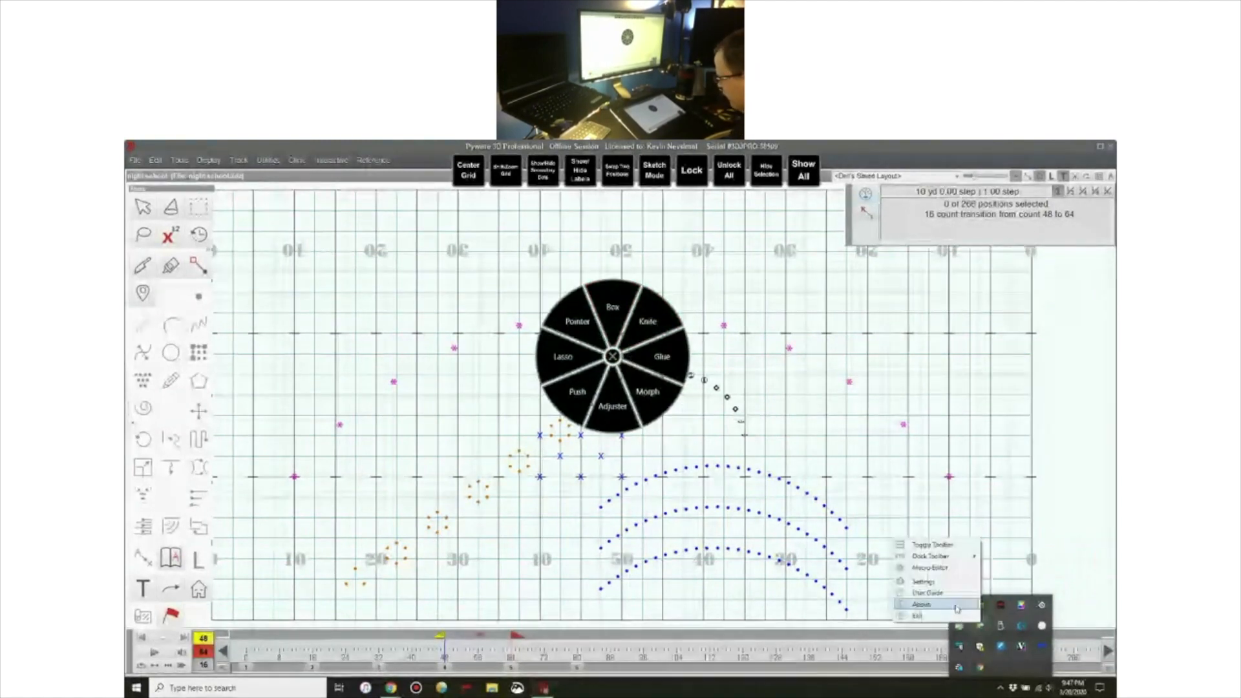
click(934, 583)
click(281, 260)
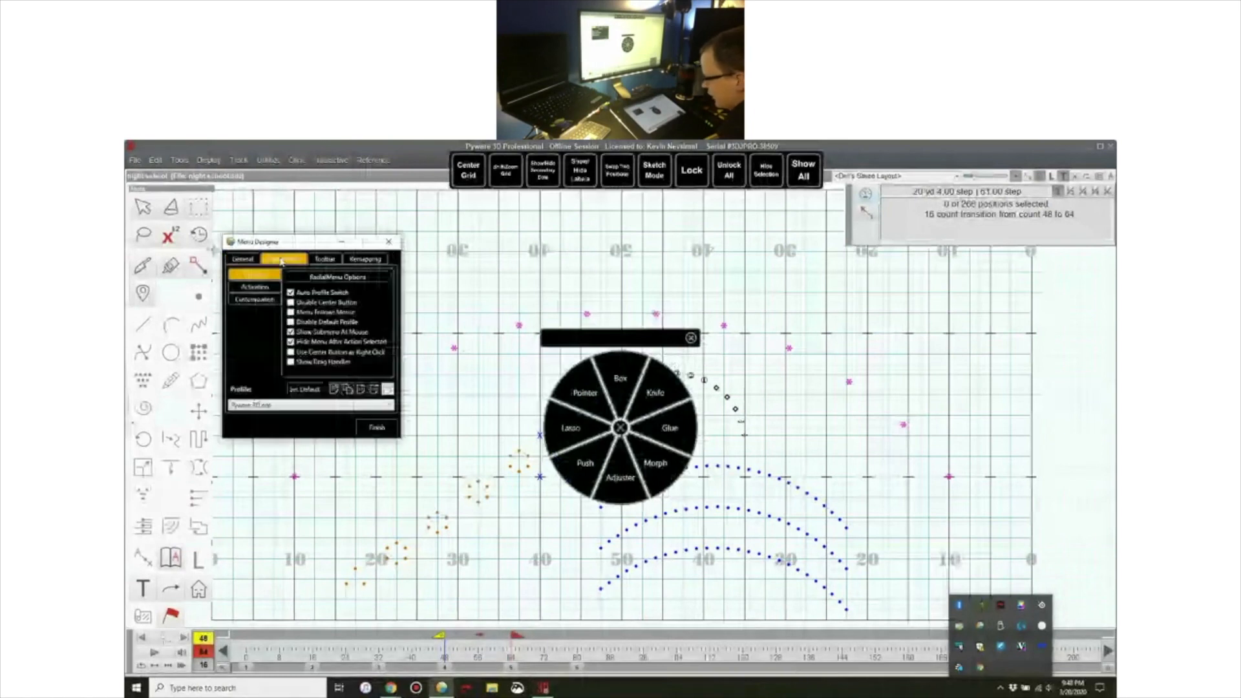
click(255, 286)
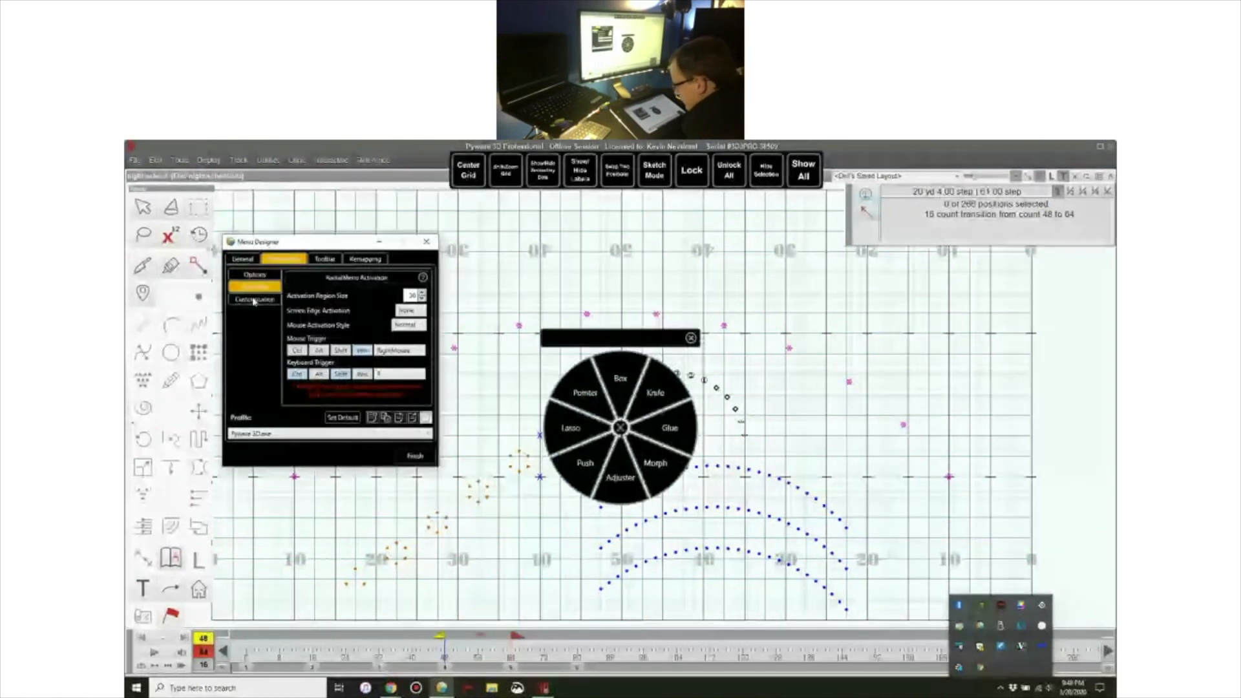
- View the radial menu's customization settings for button colors and layout, and close the Menu Designer
click(255, 299)
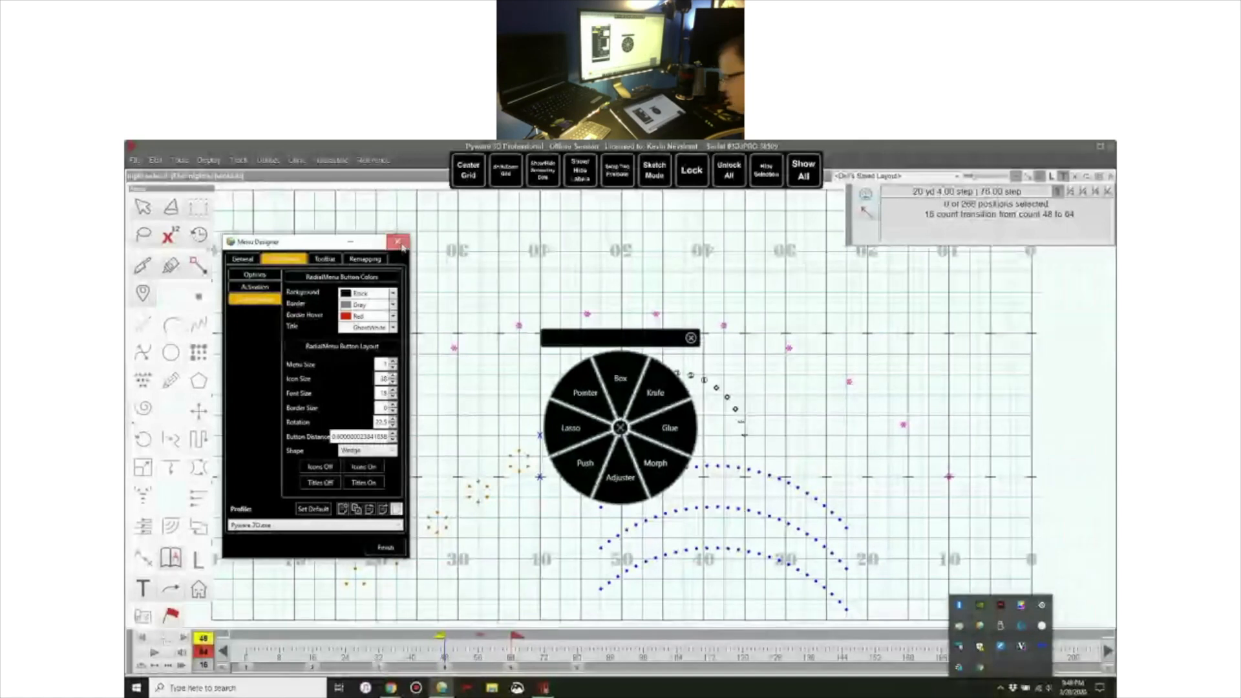
click(398, 242)
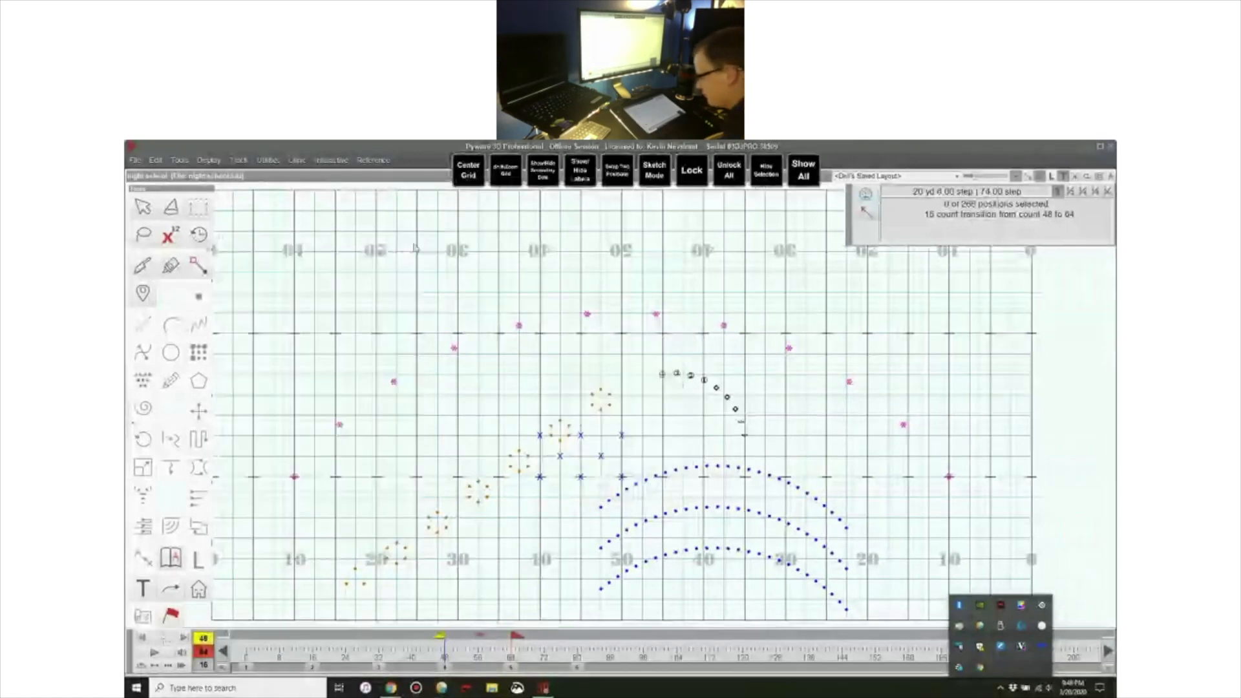
click(1001, 692)
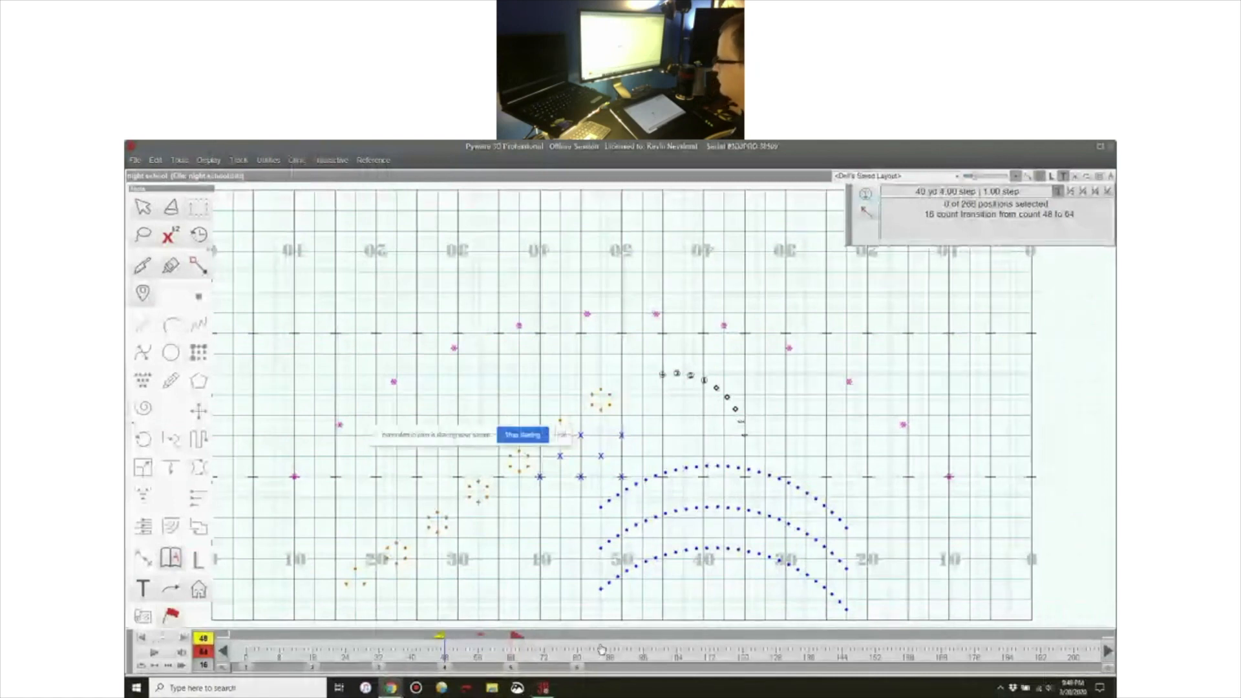
- Open and dismiss the page tab settings at count 80, and set the timeline anchors to span counts 80 to 96
double_click(581, 667)
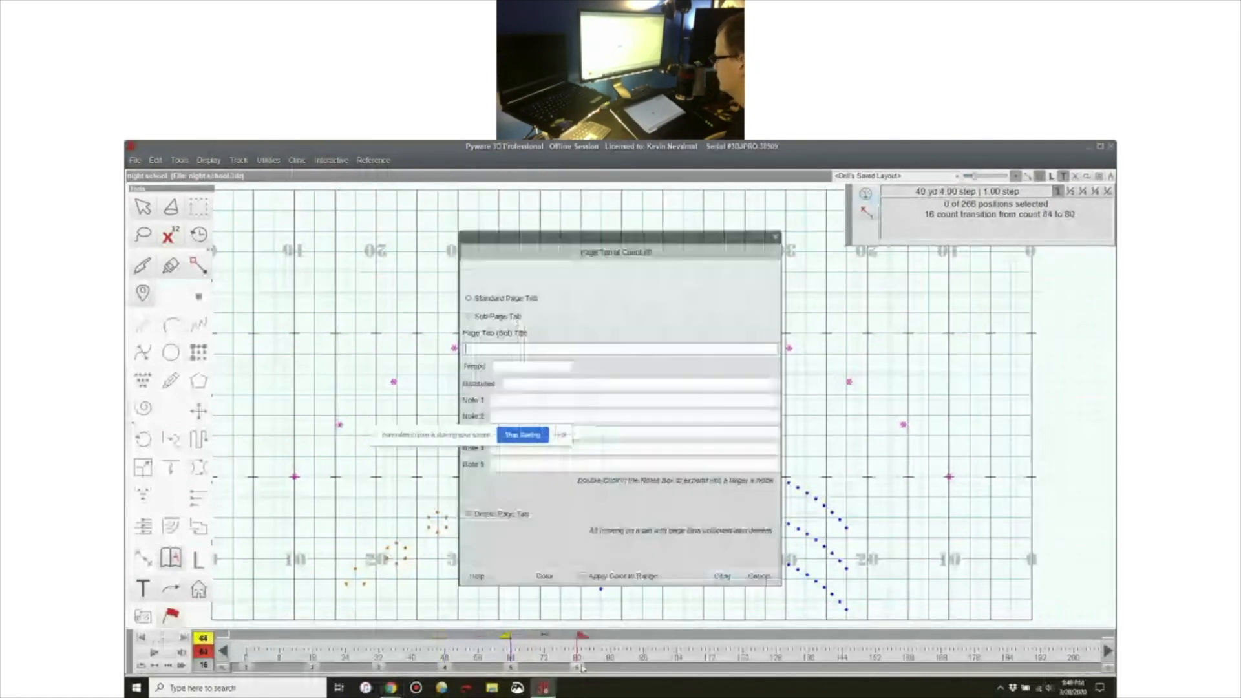
key(Escape)
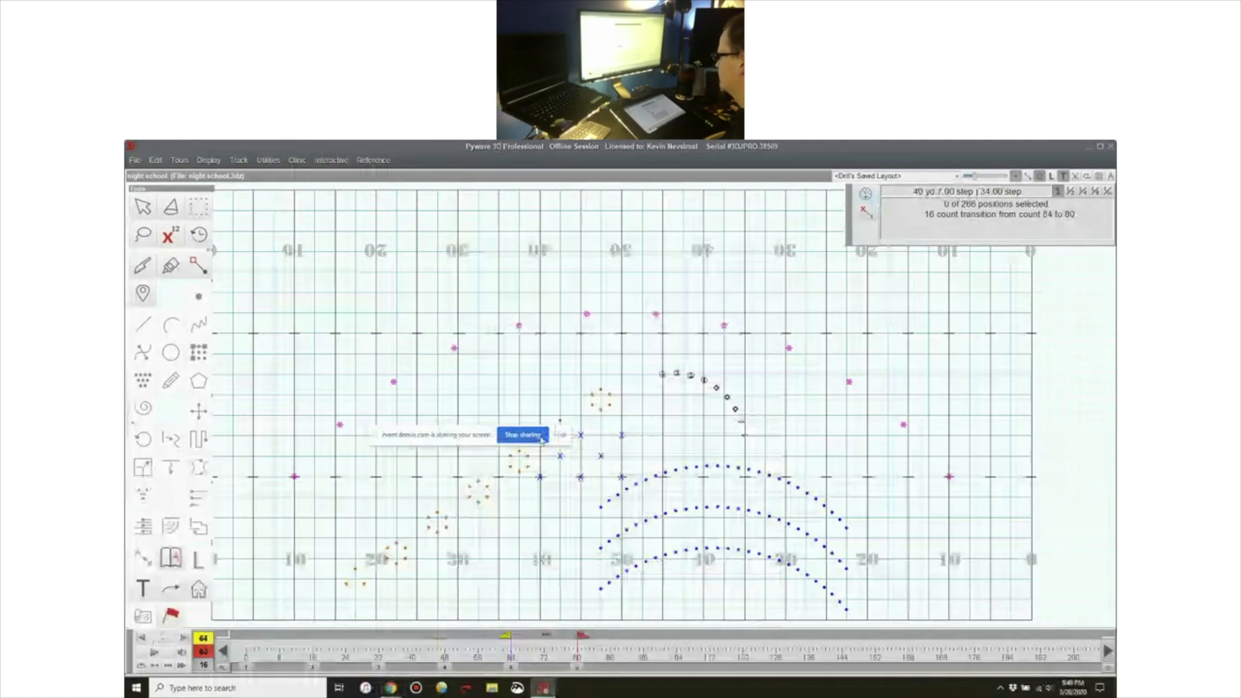
click(648, 668)
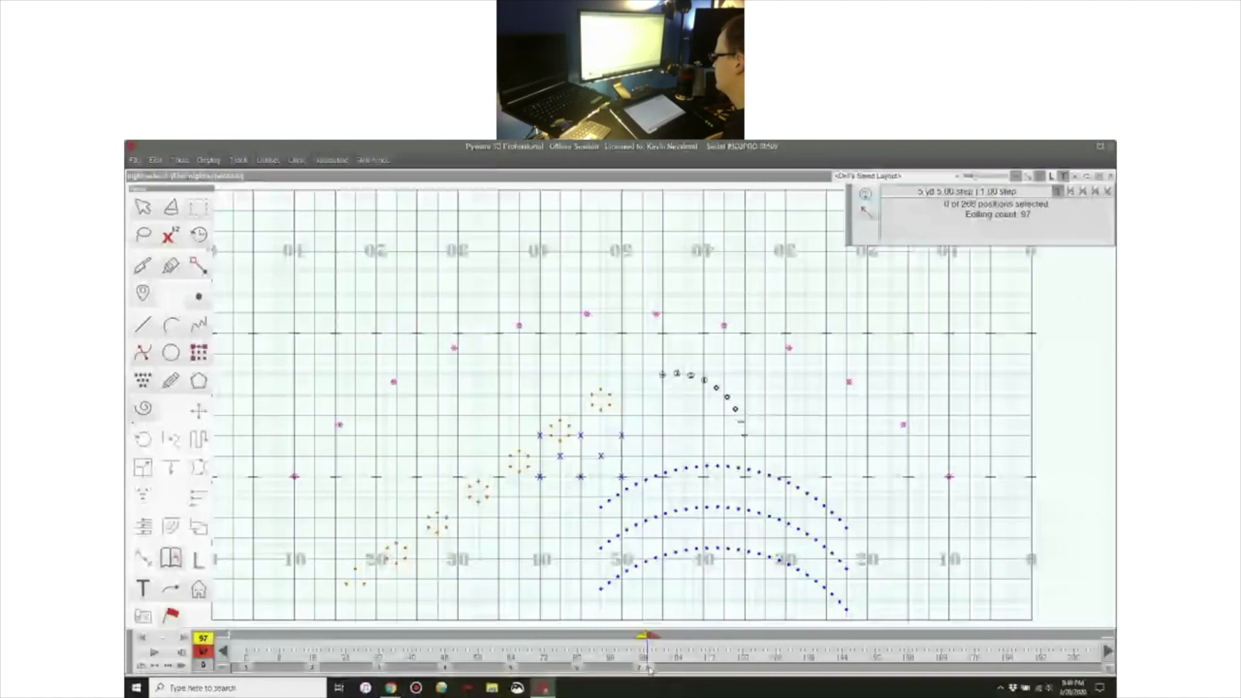
click(643, 637)
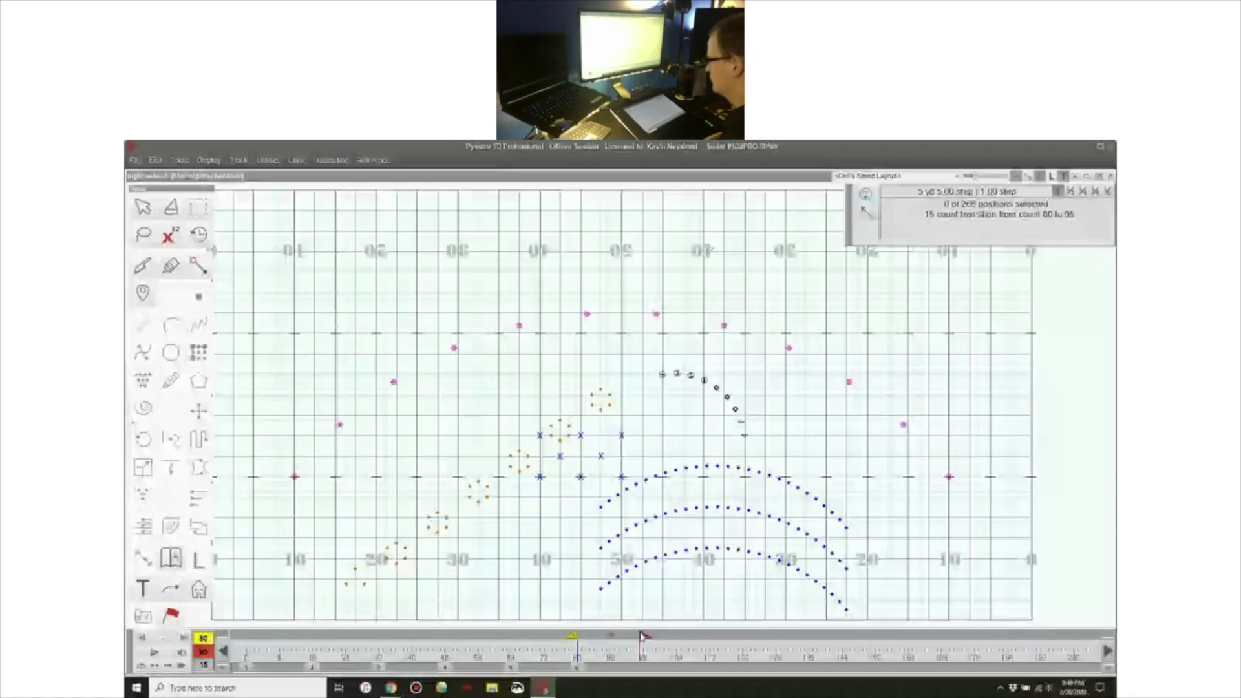
drag(641, 637, 646, 637)
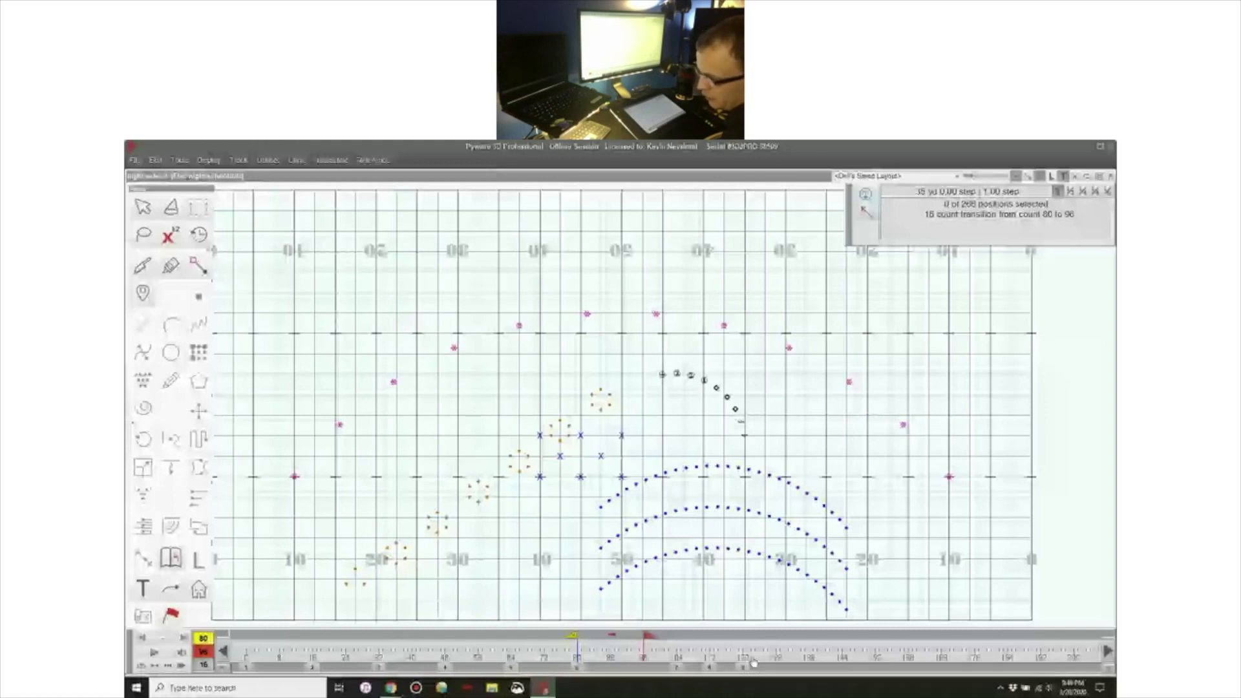
- Remove the last three page tabs from the timeline, working backward through the ones at counts 112 and 104
click(742, 667)
click(710, 667)
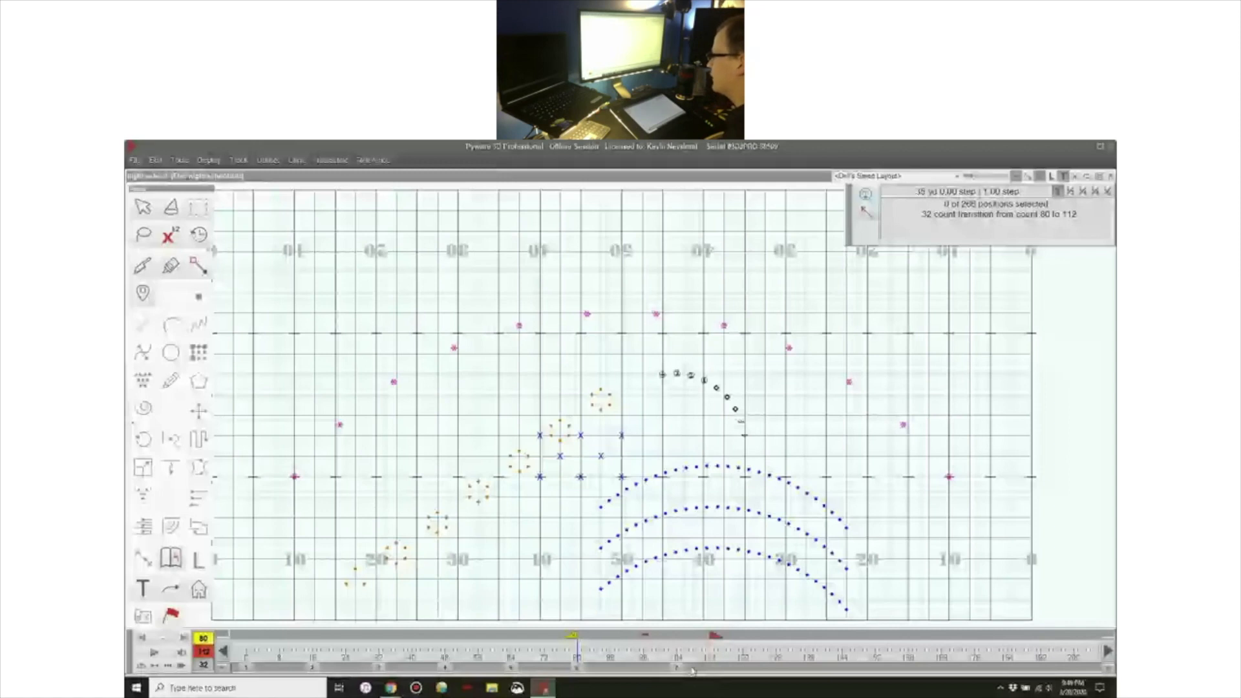
click(678, 667)
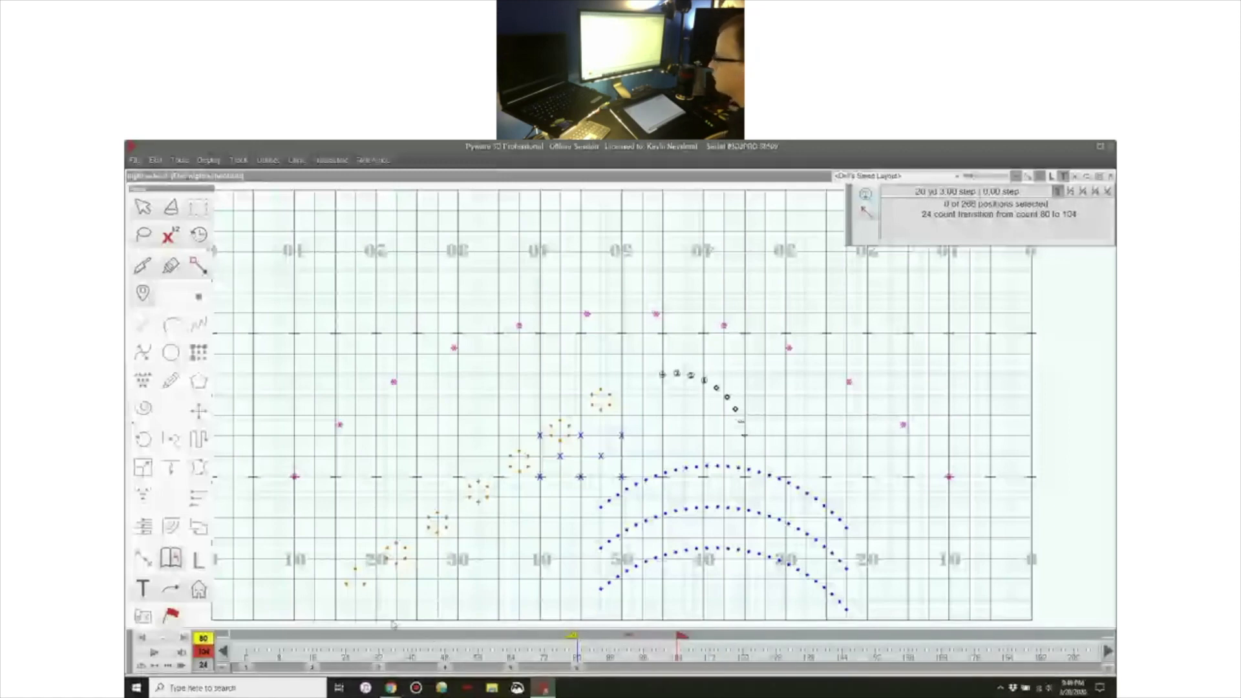